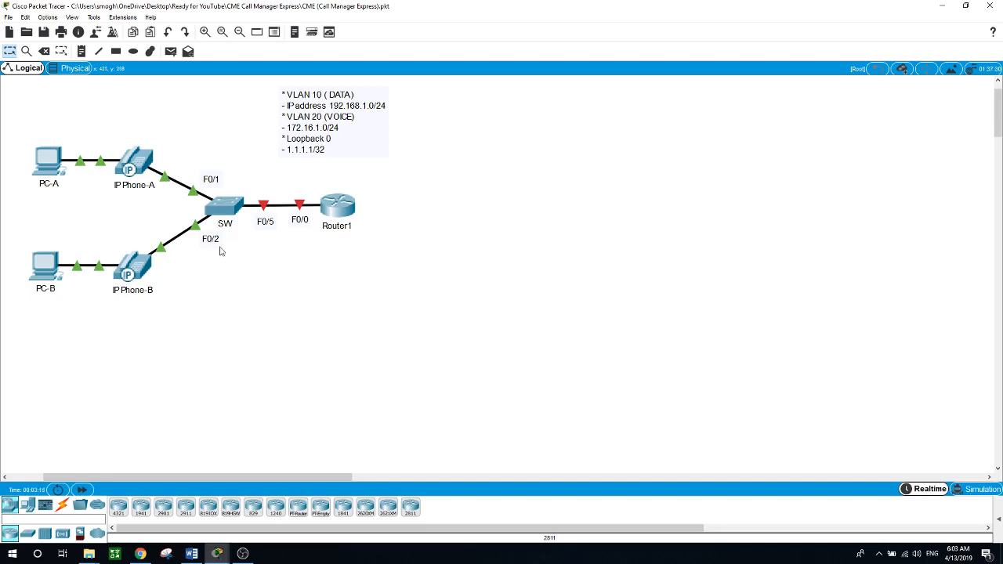
left_click_drag(413, 511, 458, 443)
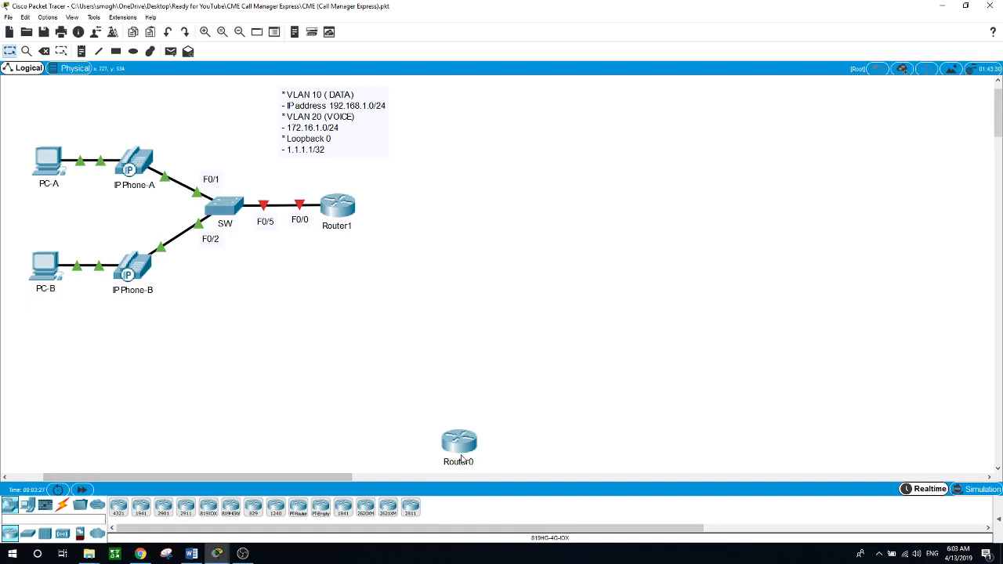
left_click_drag(462, 460, 459, 434)
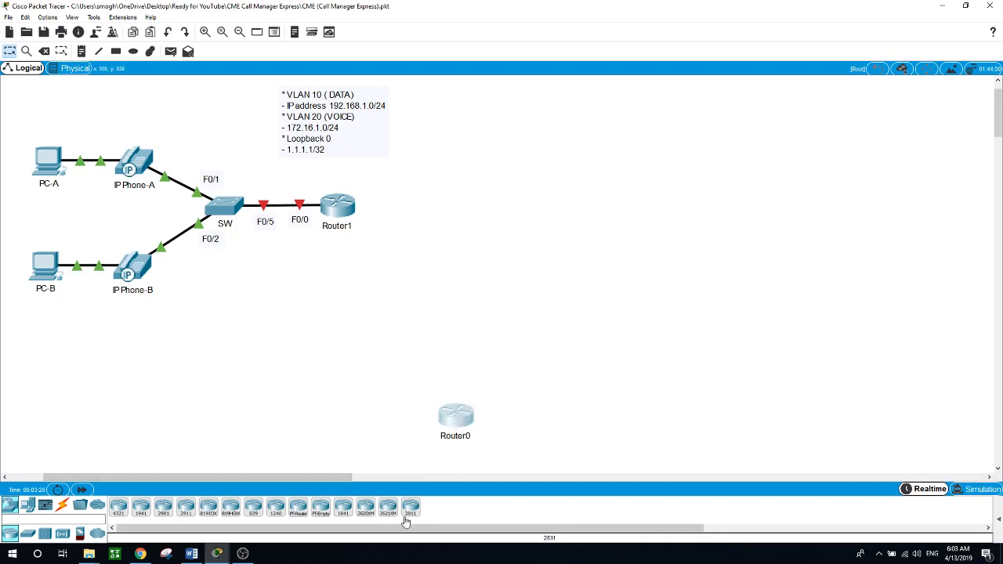
left_click(455, 418)
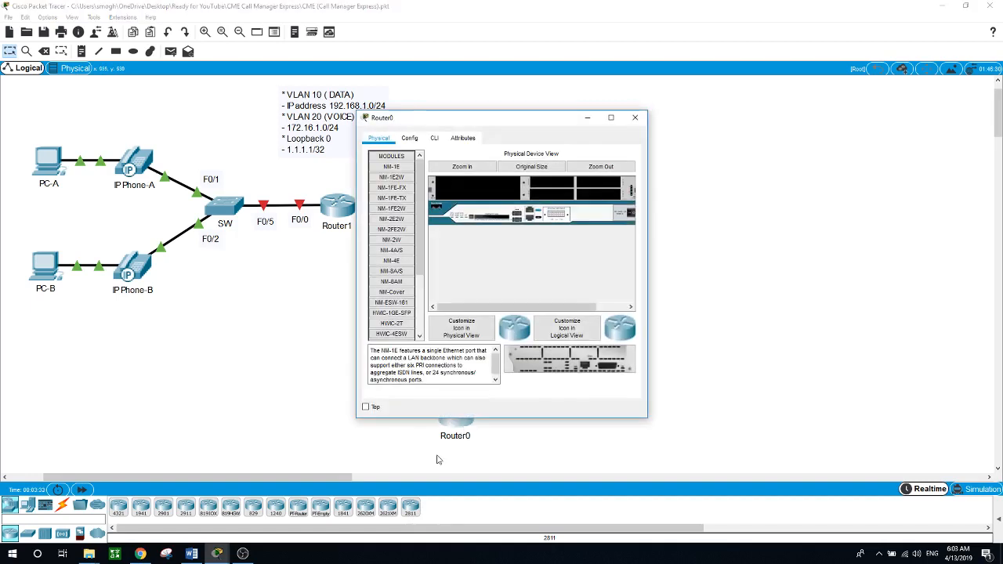
left_click(438, 460)
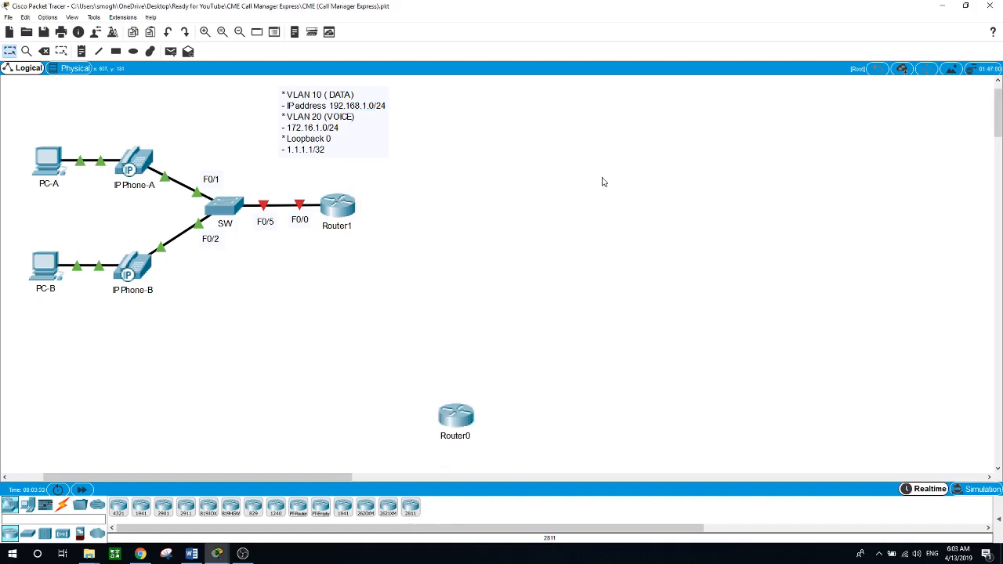
left_click(45, 51)
left_click(456, 415)
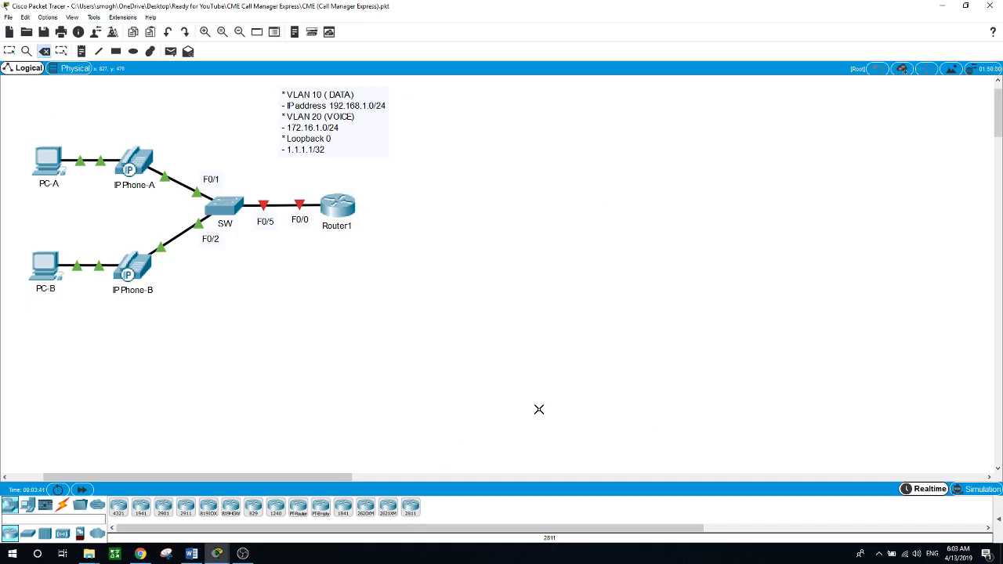
left_click(10, 51)
- Open the command line of switch SW and enter global configuration mode
left_click(227, 210)
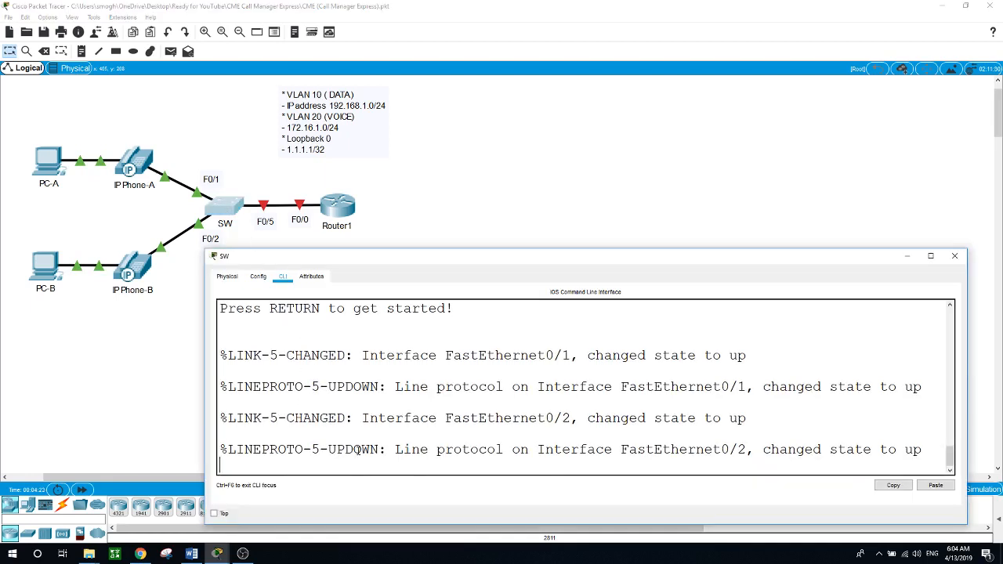
key("Return")
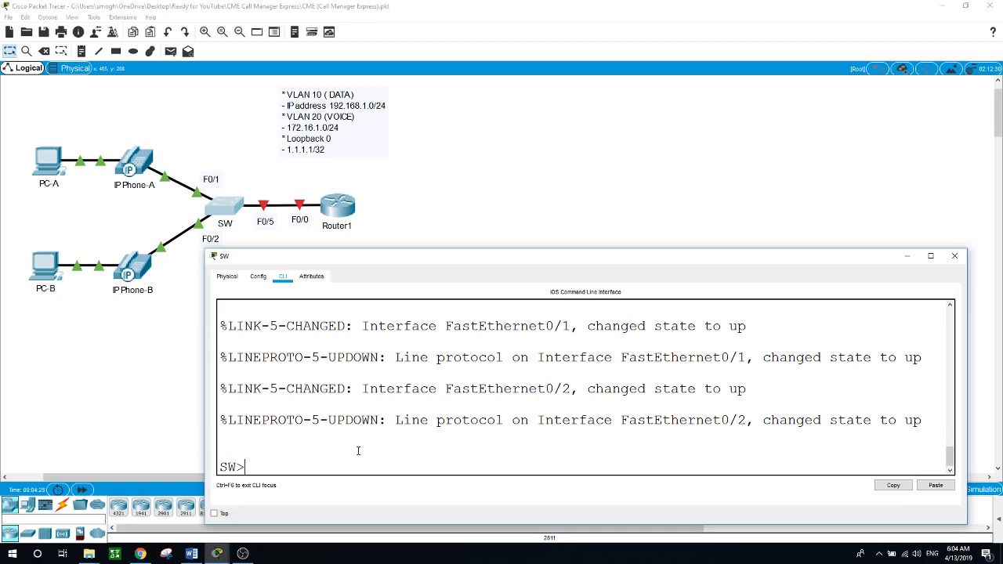
type("en")
key("Return")
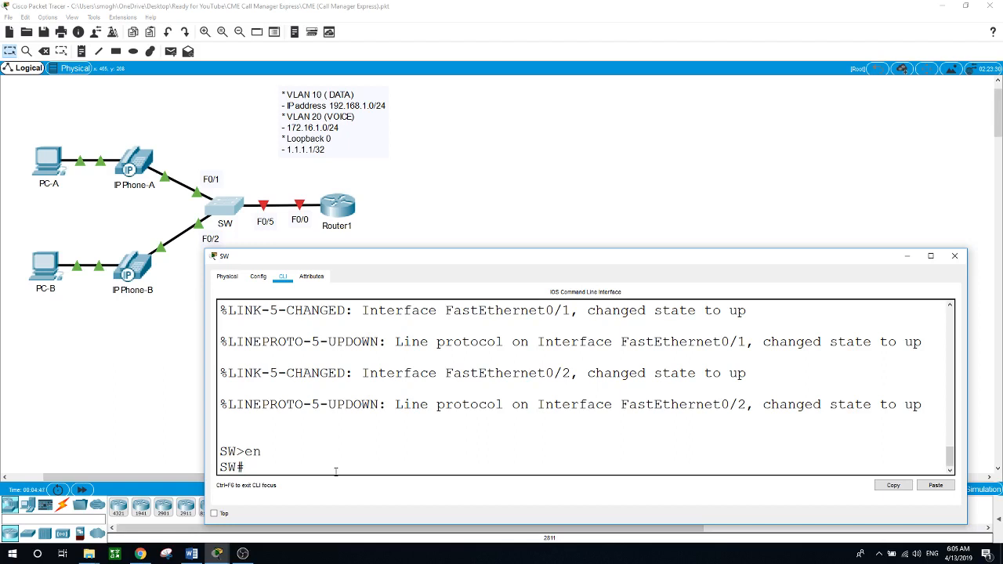
type("conf t")
key("Return")
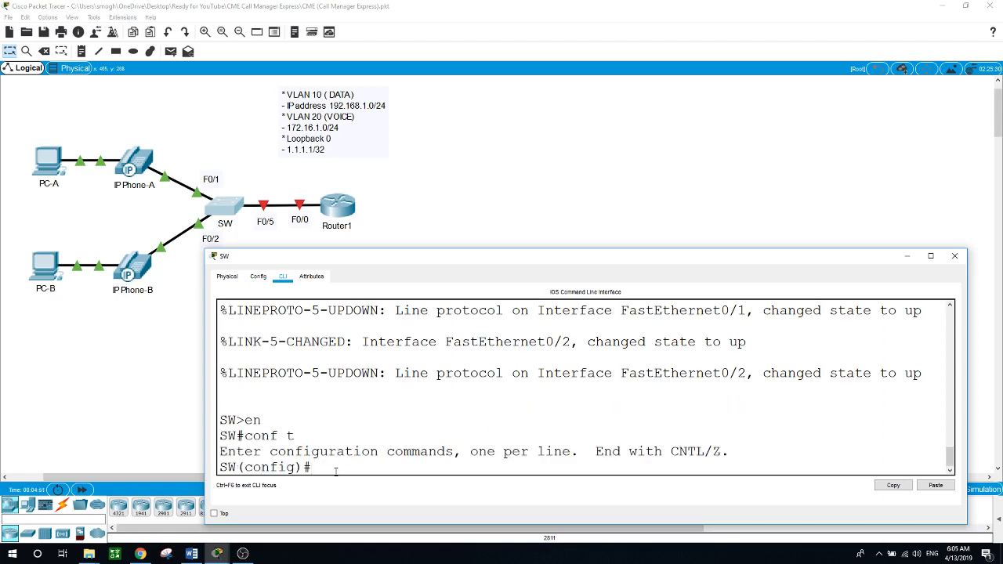
- Create VLAN 10 on the switch, name it DATA, and return to global configuration
type("vlan 10")
key("Return")
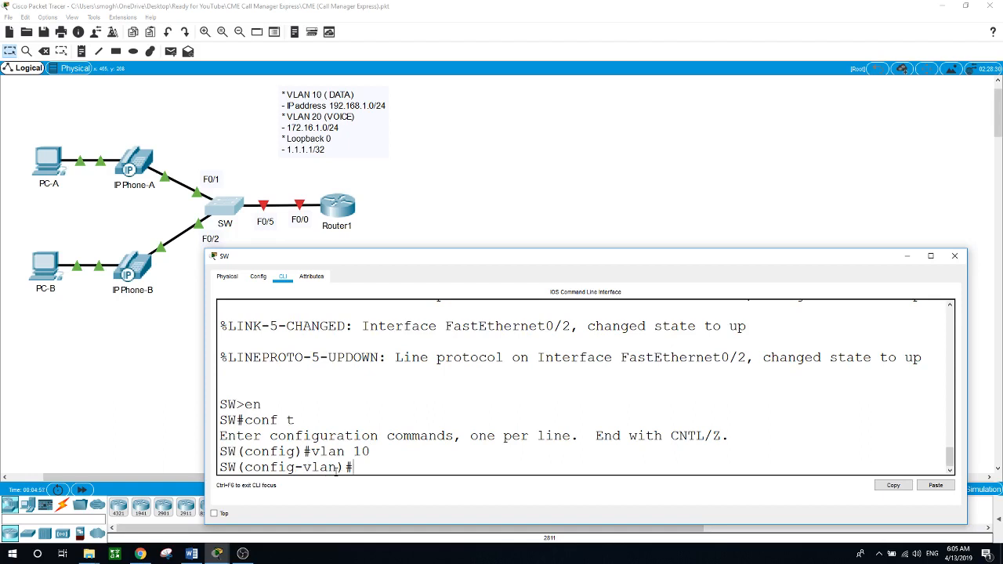
type("name DATA")
key("Return")
type("exit")
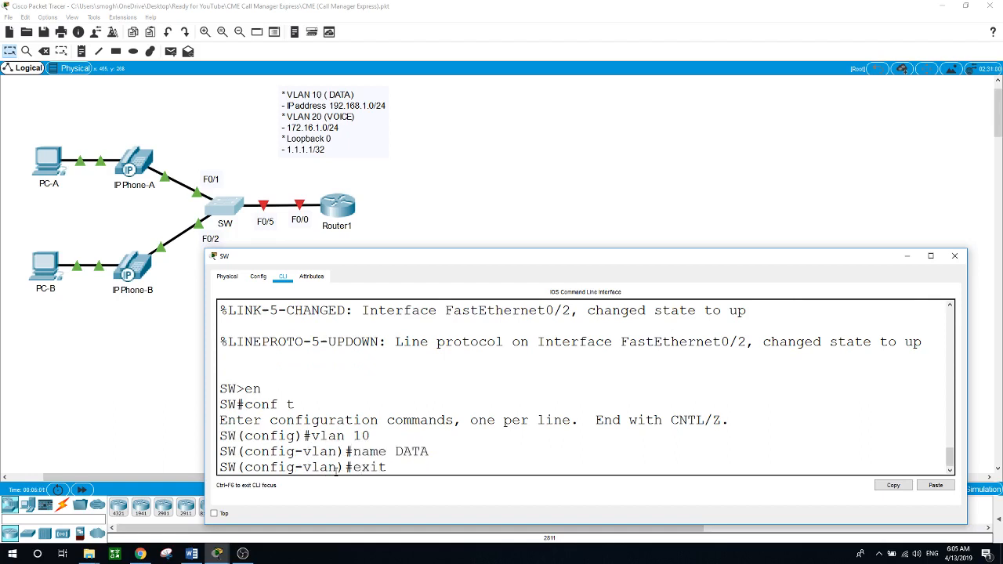
key("Return")
- Create the VLAN 10 interface on the switch and return to global configuration
type("int vlan ")
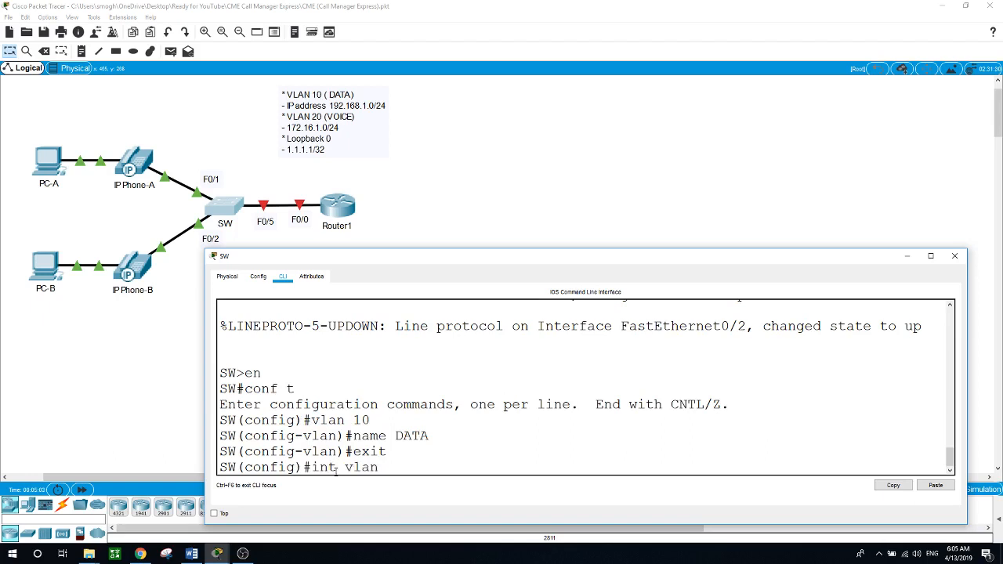
type("10")
key("Return")
key("Return")
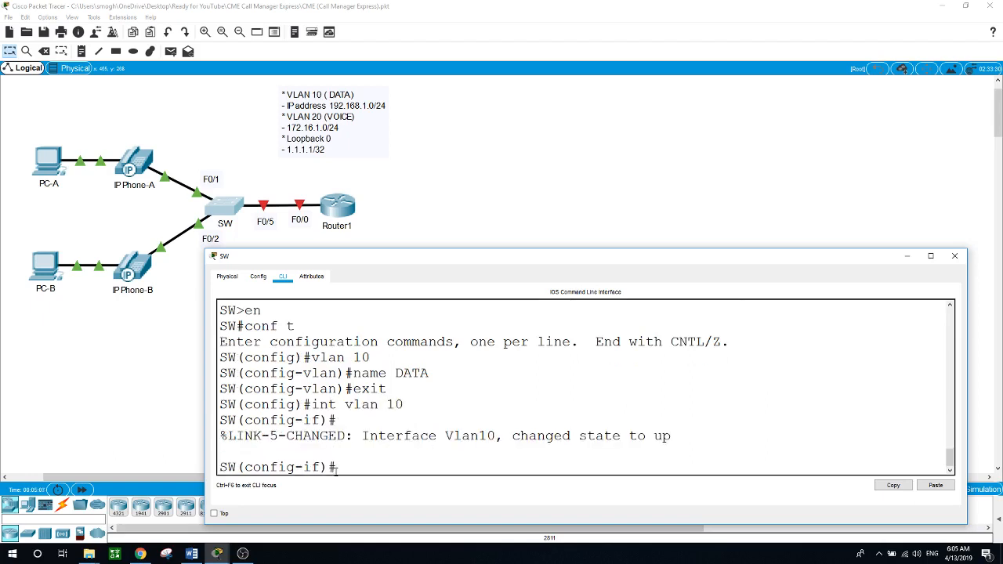
type("exit")
key("Return")
- Create VLAN 20 on the switch, name it VOICE, and return to global configuration
type("vlan")
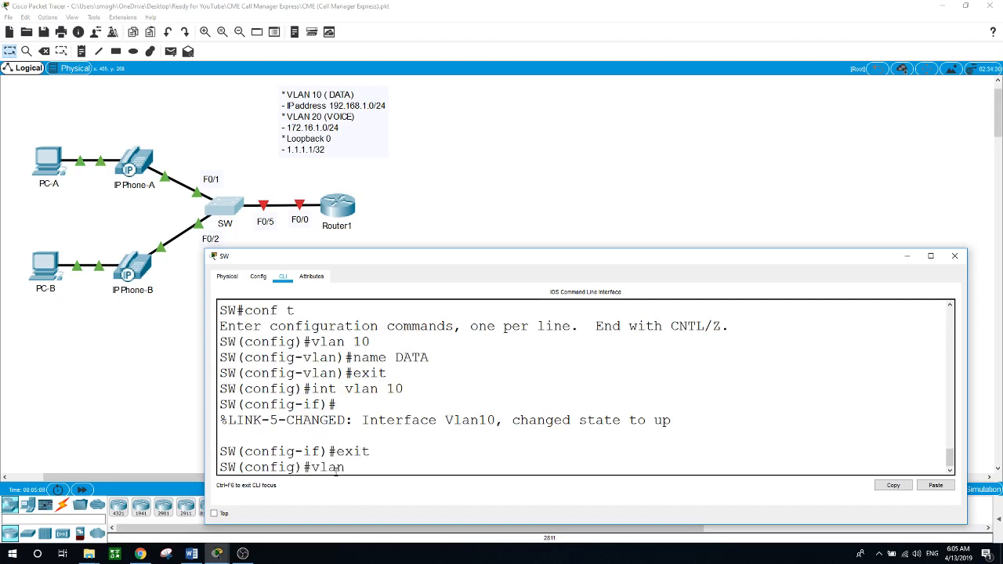
type(" 20")
key("Return")
type("vn")
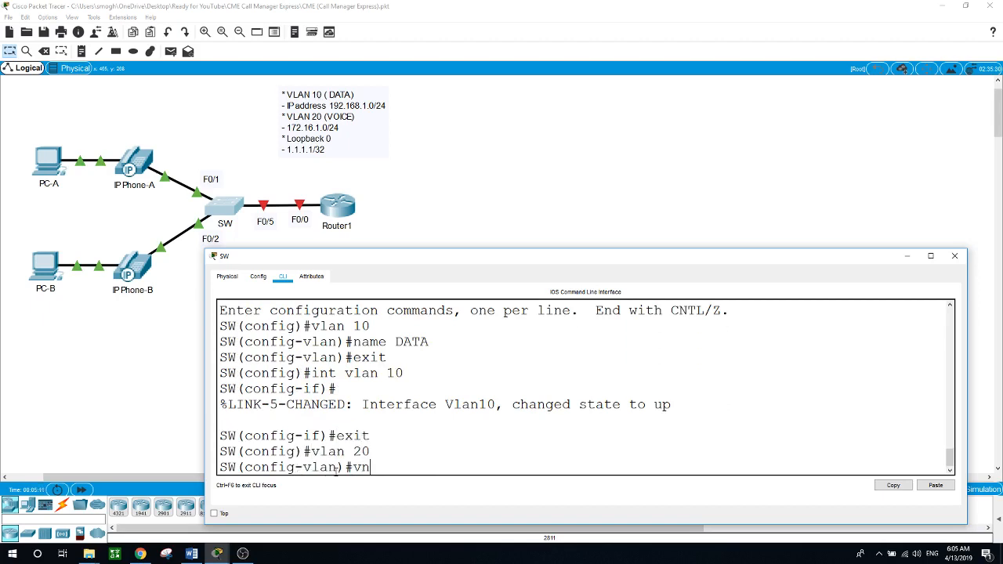
key("BackSpace")
key("BackSpace")
type("name VOICE")
key("Return")
type("exit")
key("Return")
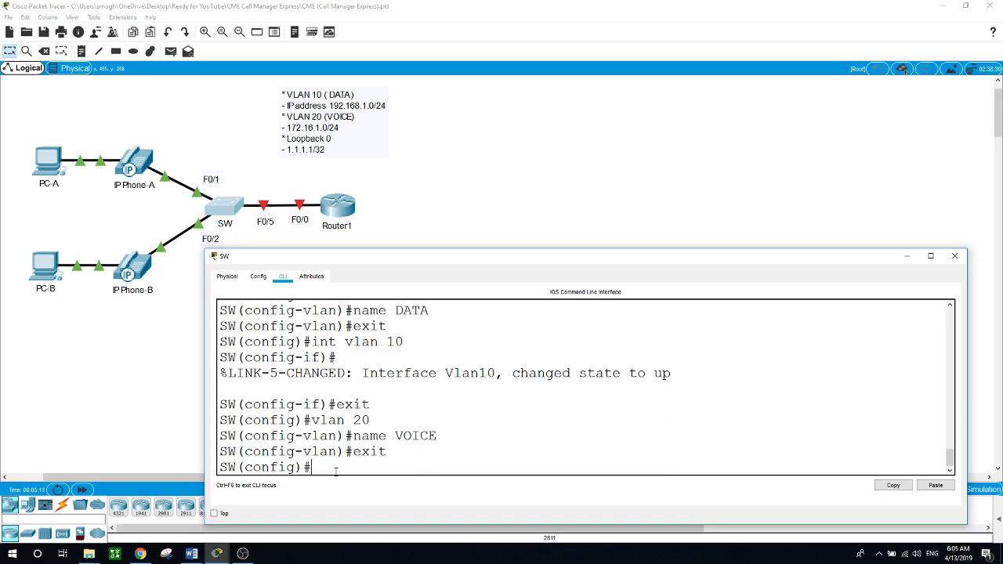
- Create the VLAN 20 interface on the switch and return to global configuration
type("int van")
key("BackSpace")
key("BackSpace")
key("BackSpace")
type("lan")
key("Return")
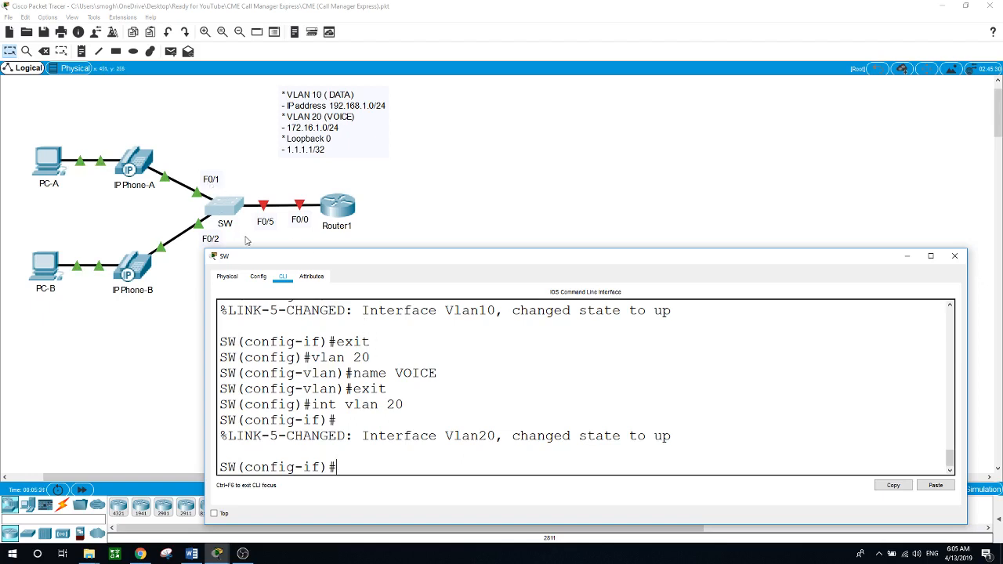
left_click(171, 392)
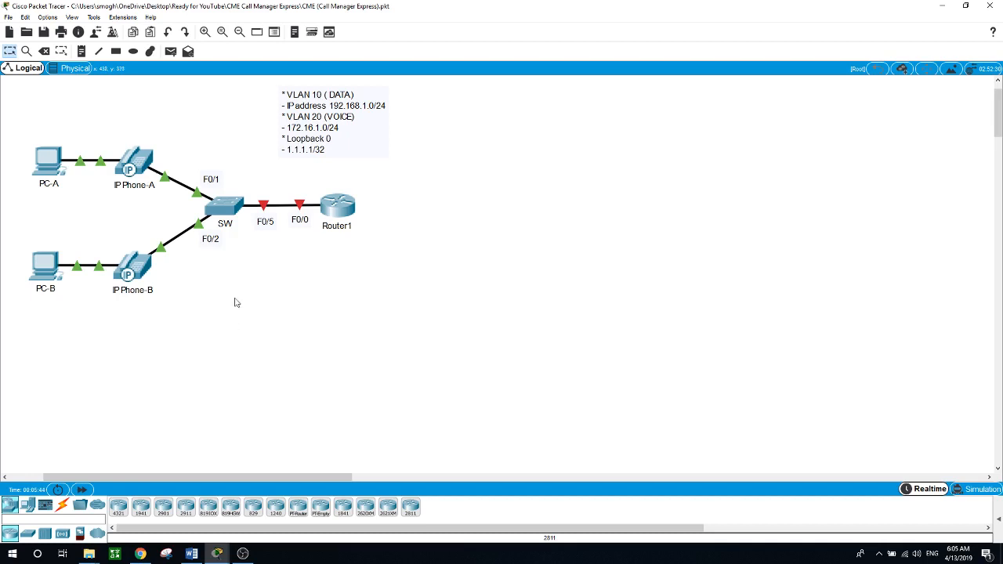
left_click(225, 206)
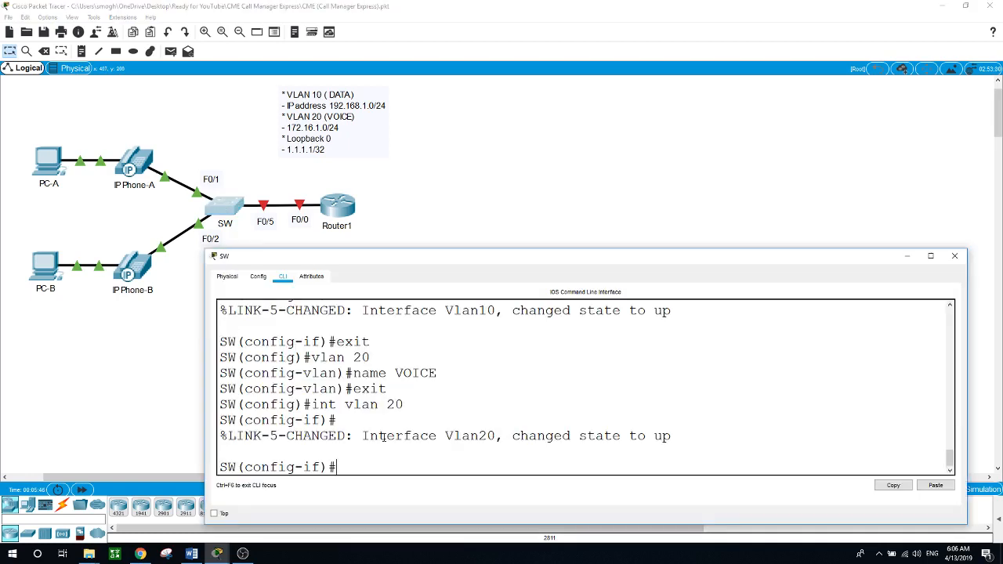
type("exit")
key("Return")
- Enter the interface range f0/1-2 and set both ports to switchport mode access
type("int ")
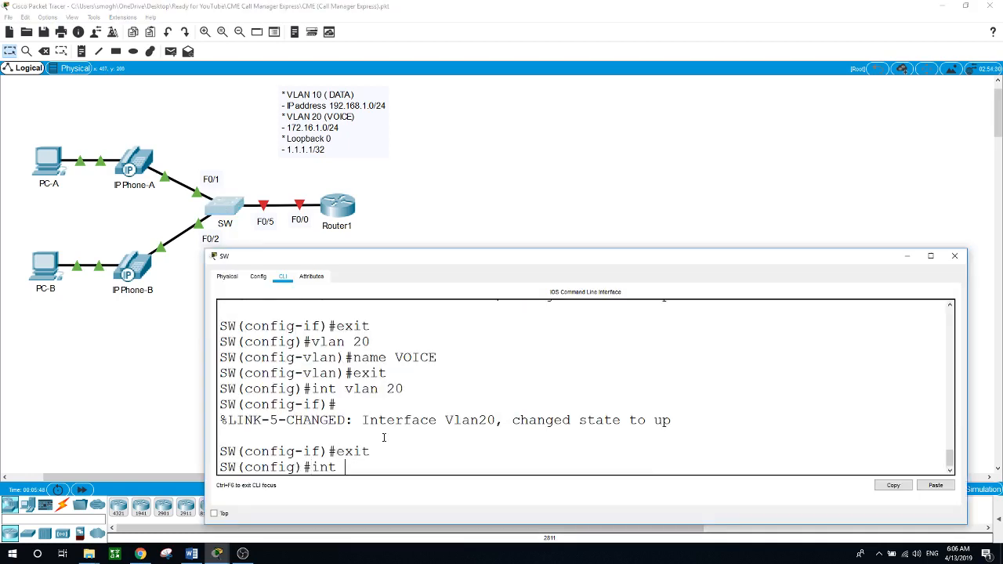
type("range f0/1-2")
key("Return")
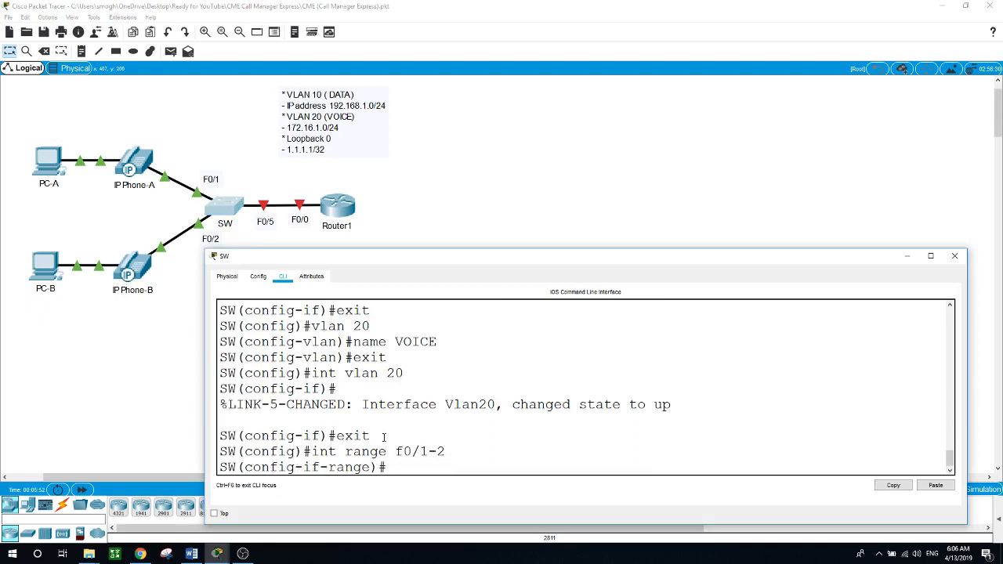
type("swi")
key("Tab")
type("mod")
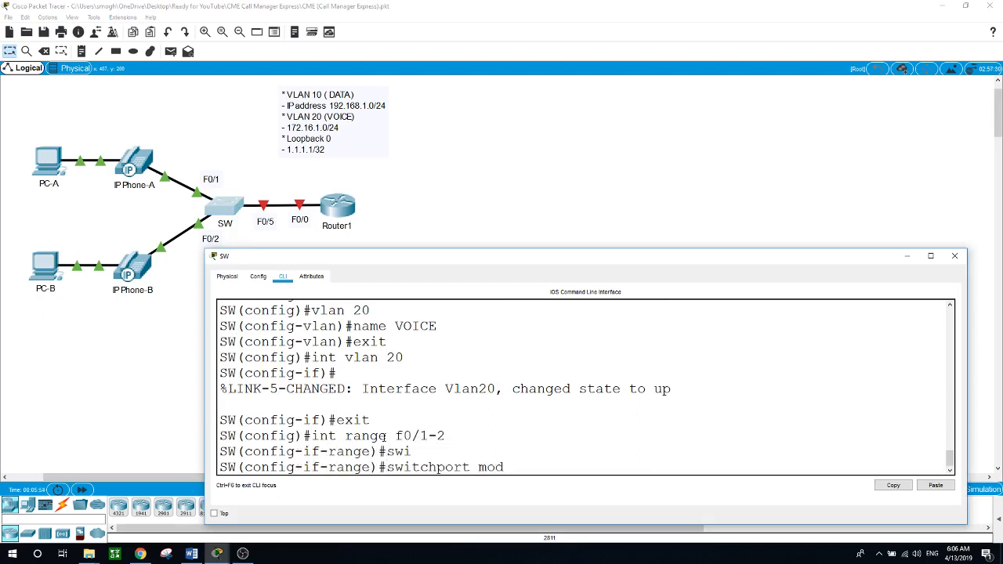
key("Tab")
type("acc")
key("Tab")
key("Return")
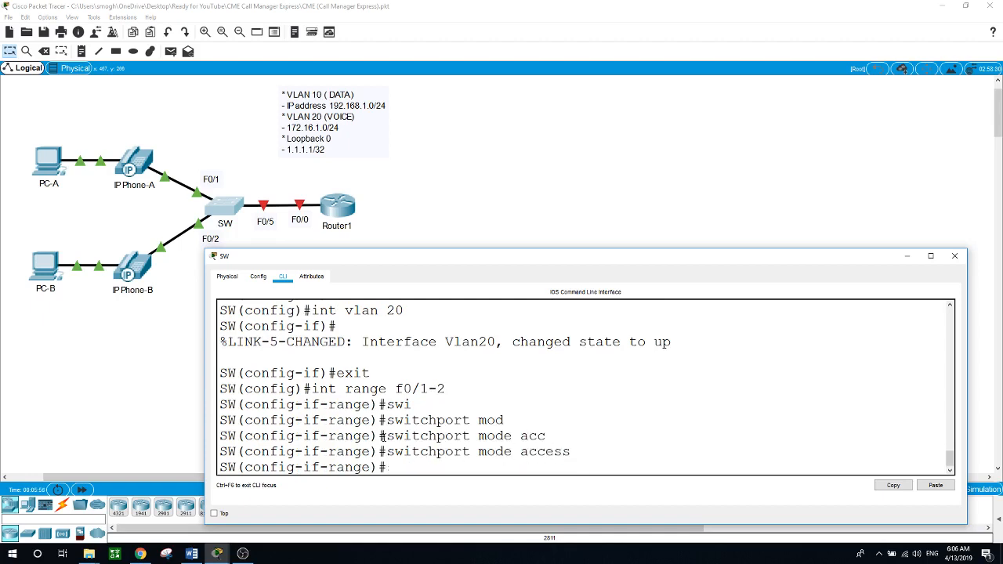
- Assign access VLAN 10 to the f0/1-2 port range
type("swi")
key("Tab")
type("acc")
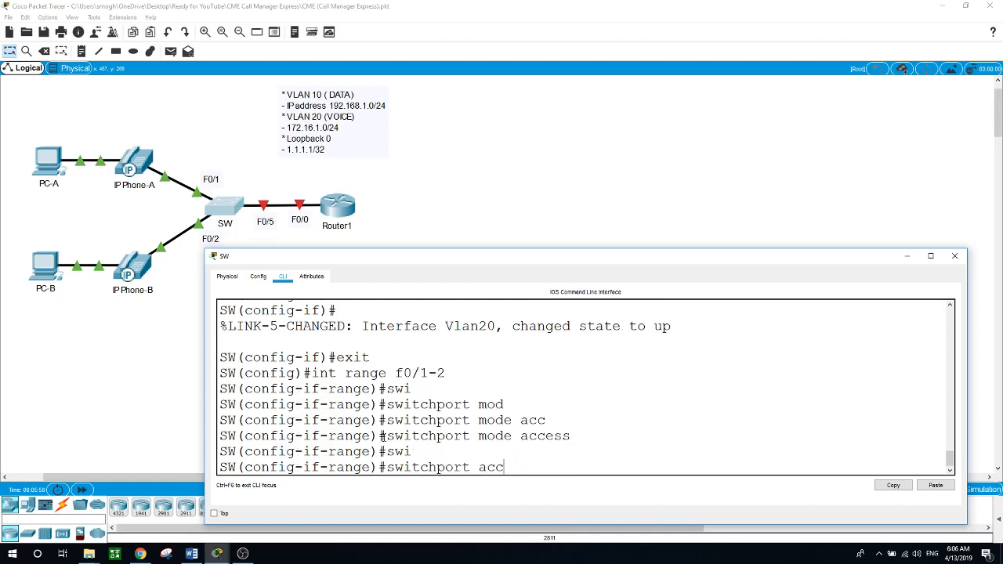
key("Tab")
type("vl")
key("Tab")
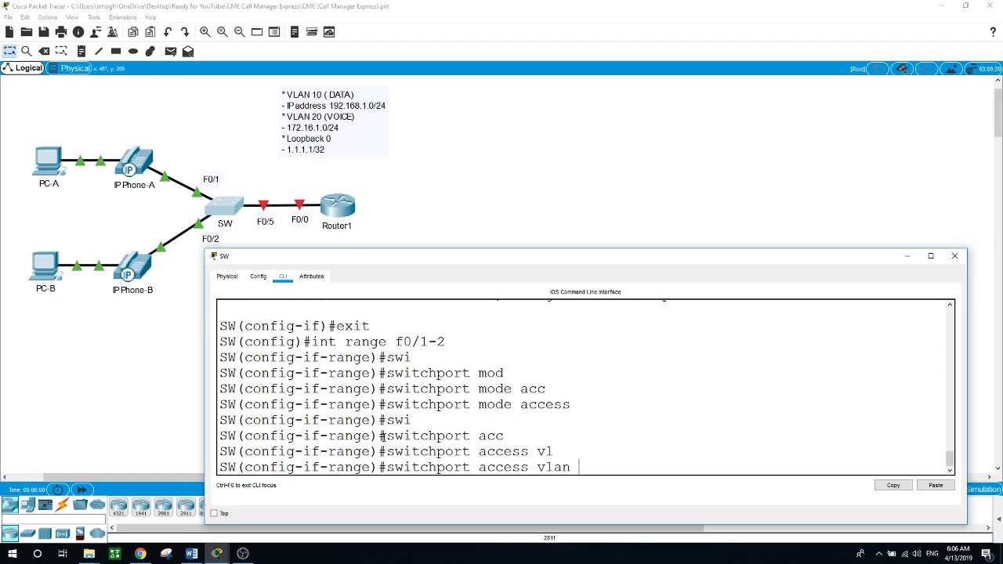
type("10")
key("Return")
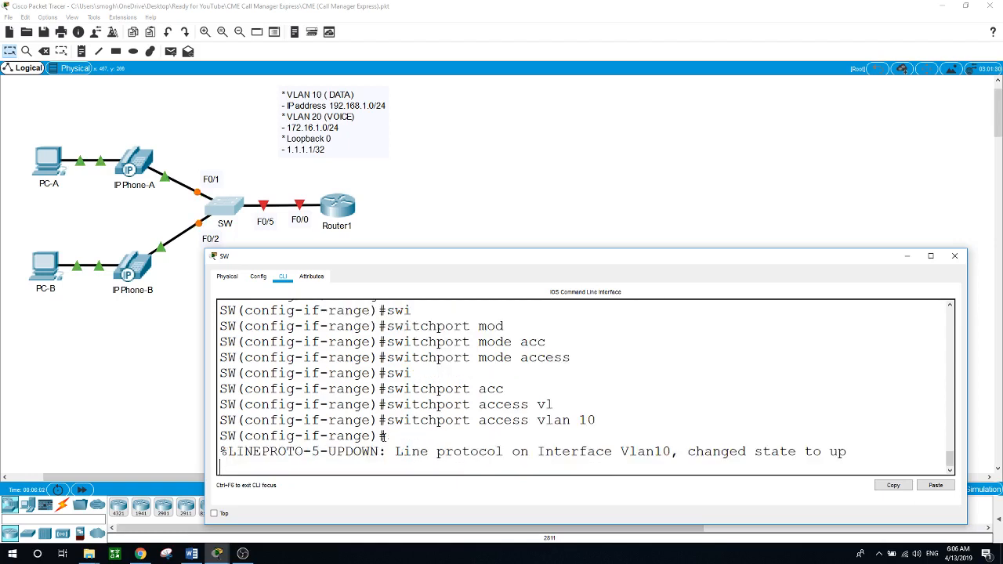
key("Return")
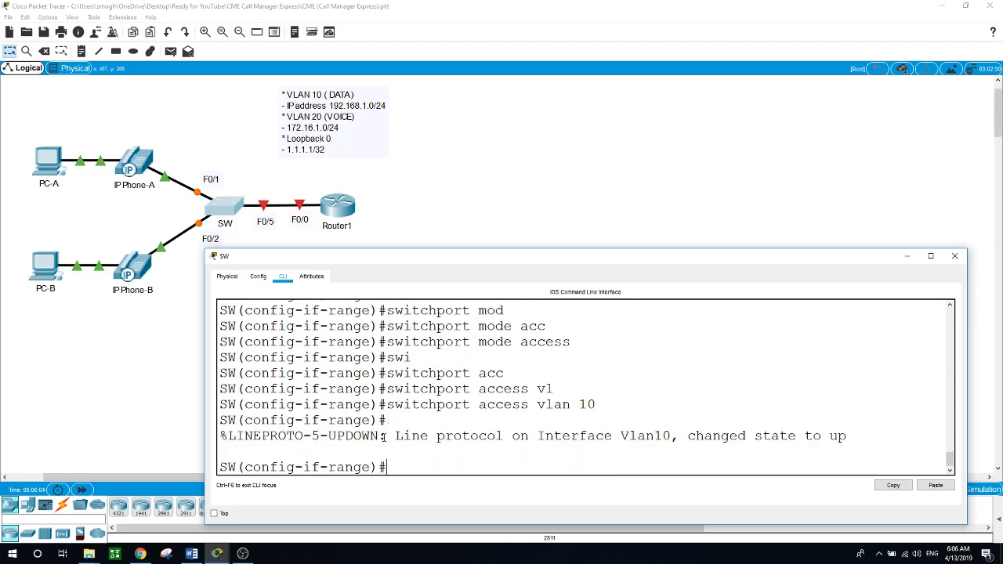
- Consult the switchport options, assign voice VLAN 20 to the f0/1-2 port range, and leave range configuration
type("swi")
key("Tab")
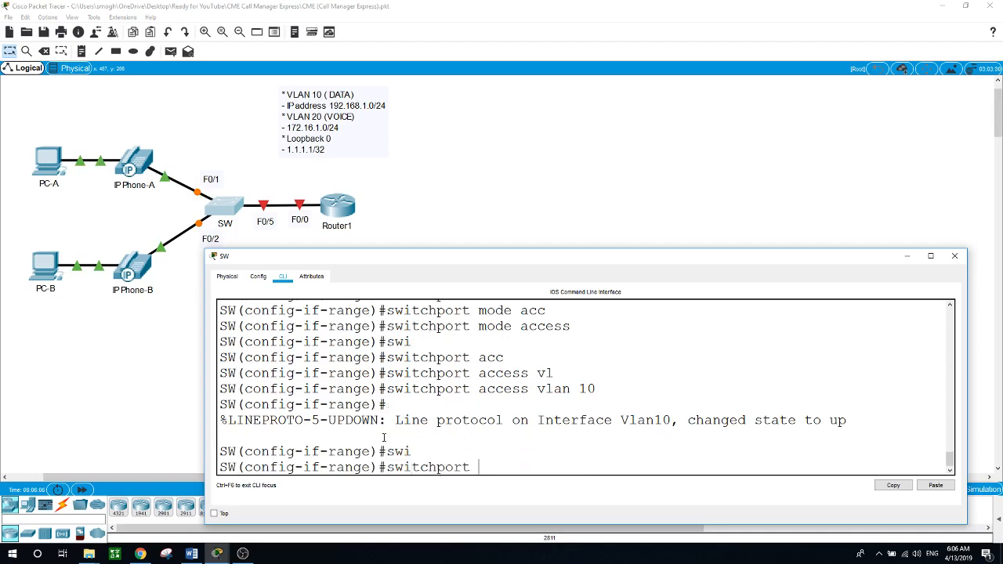
type("?")
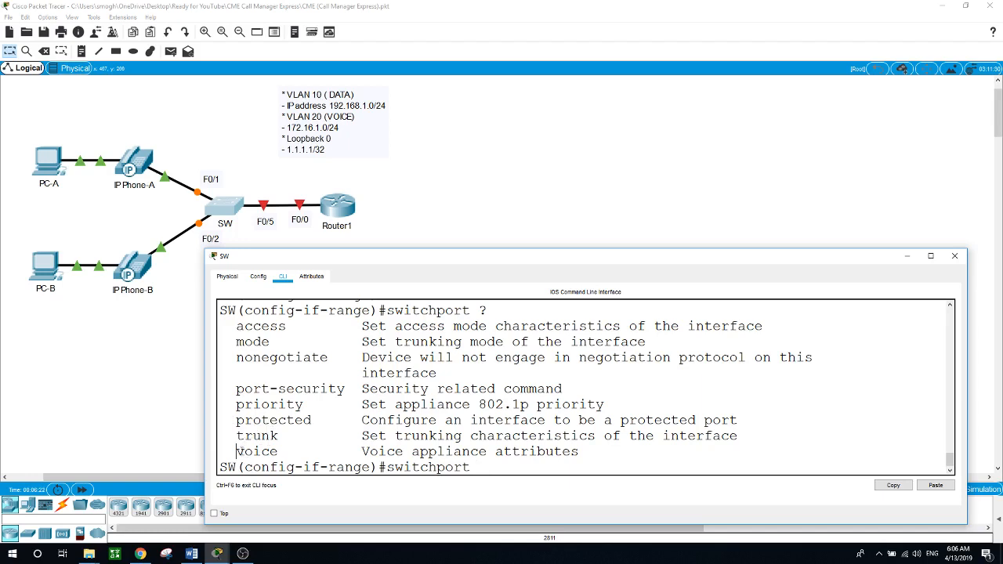
left_click_drag(236, 452, 280, 452)
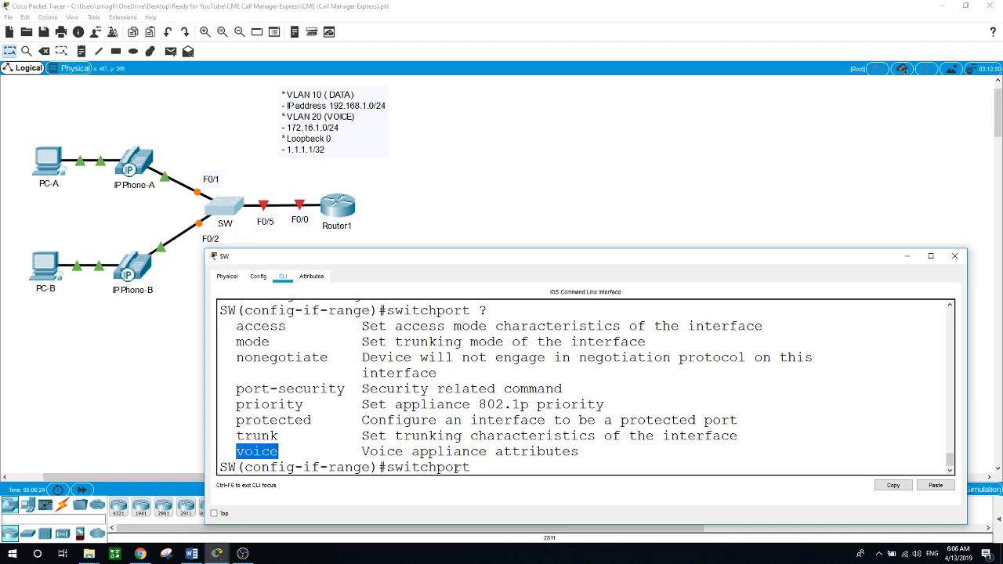
left_click(463, 468)
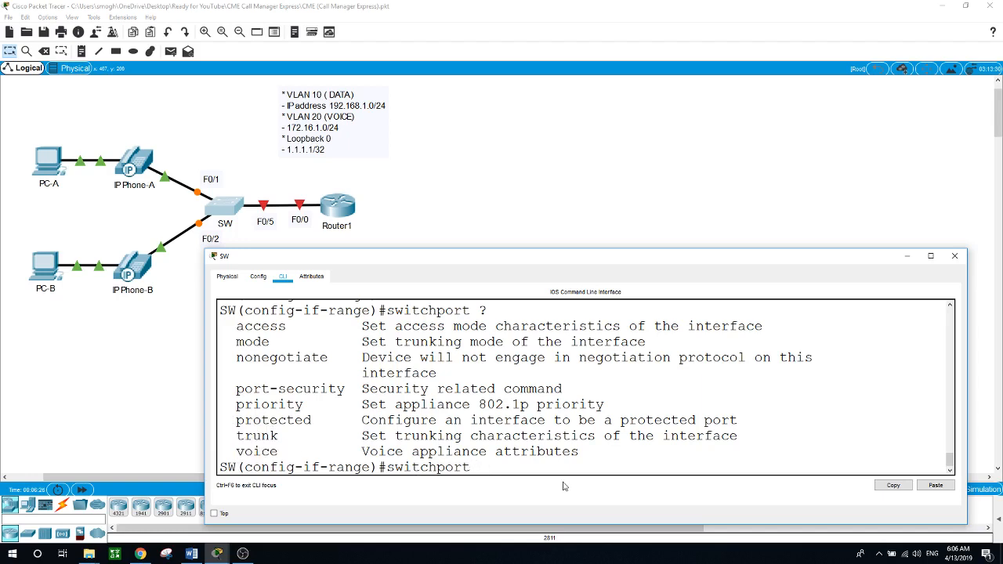
type("voi")
key("BackSpace")
key("BackSpace")
key("BackSpace")
type("voice ?vl")
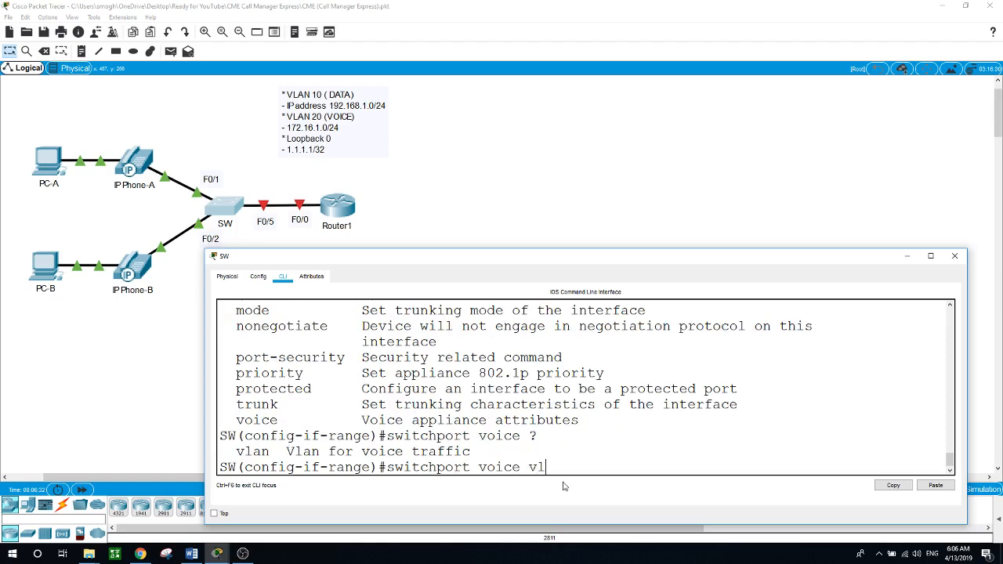
key("Tab")
type("20")
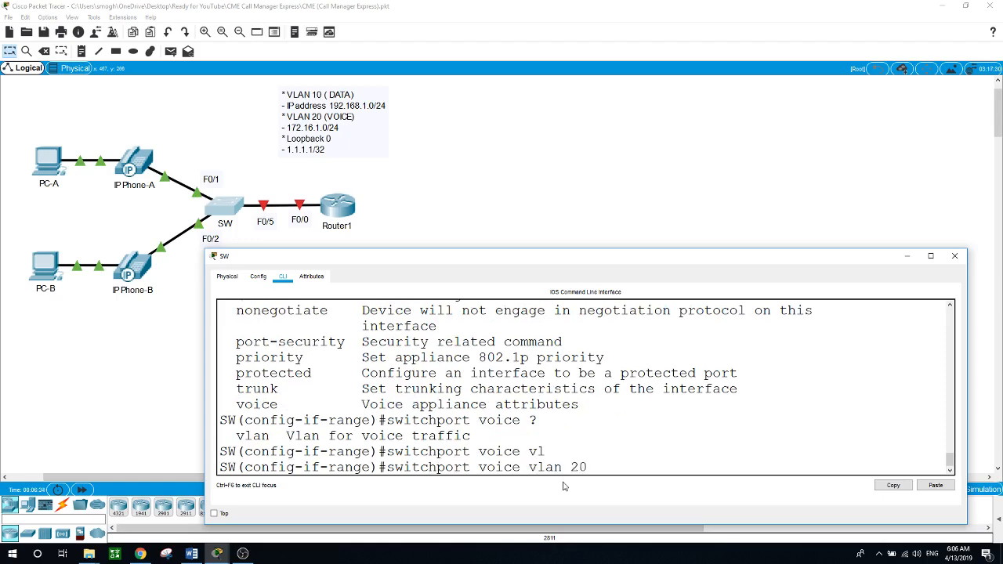
key("Return")
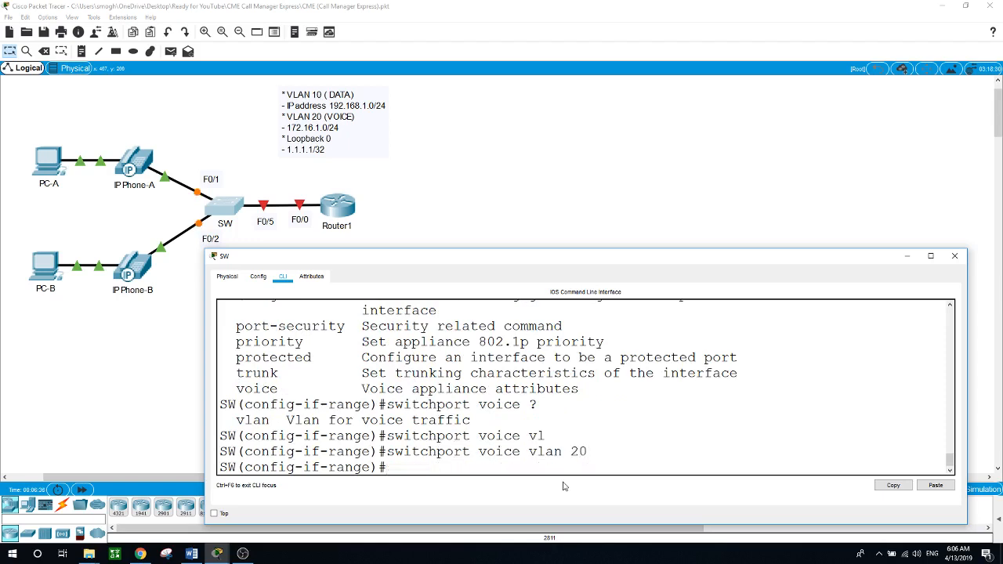
type("exit")
key("Return")
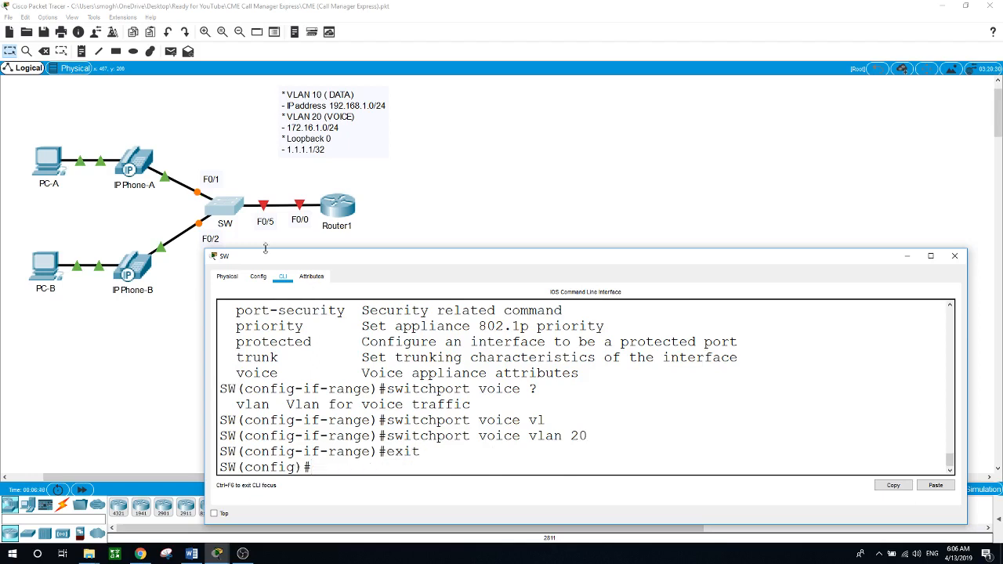
- Enter interface f0/5 on the switch and set it to switchport mode trunk
left_click(233, 170)
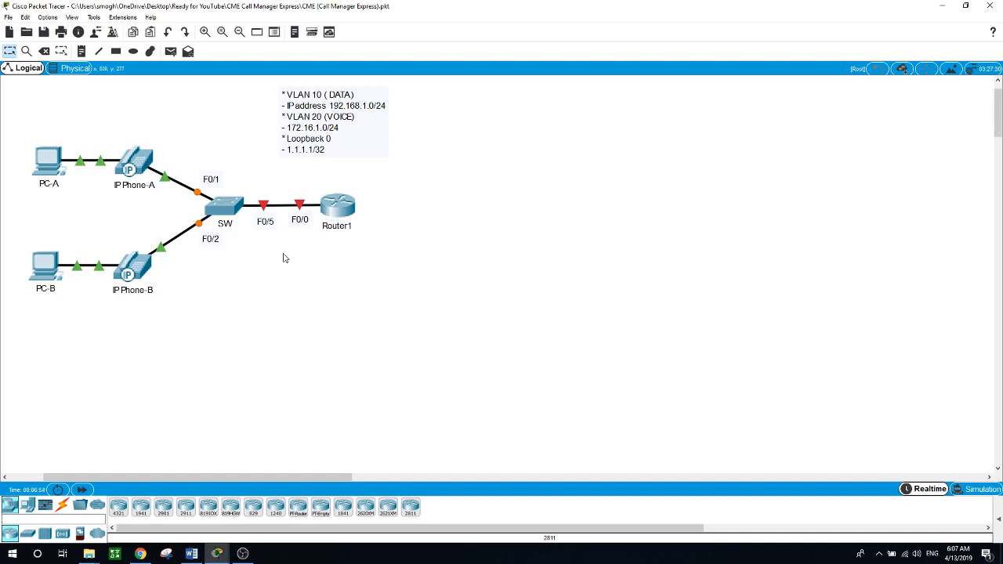
left_click(245, 218)
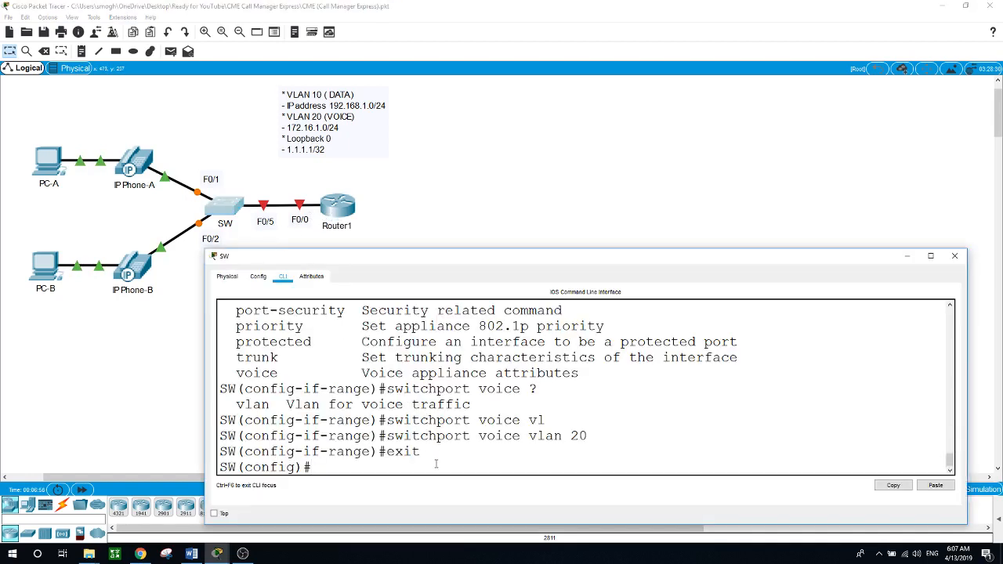
type("int f0/5")
key("Return")
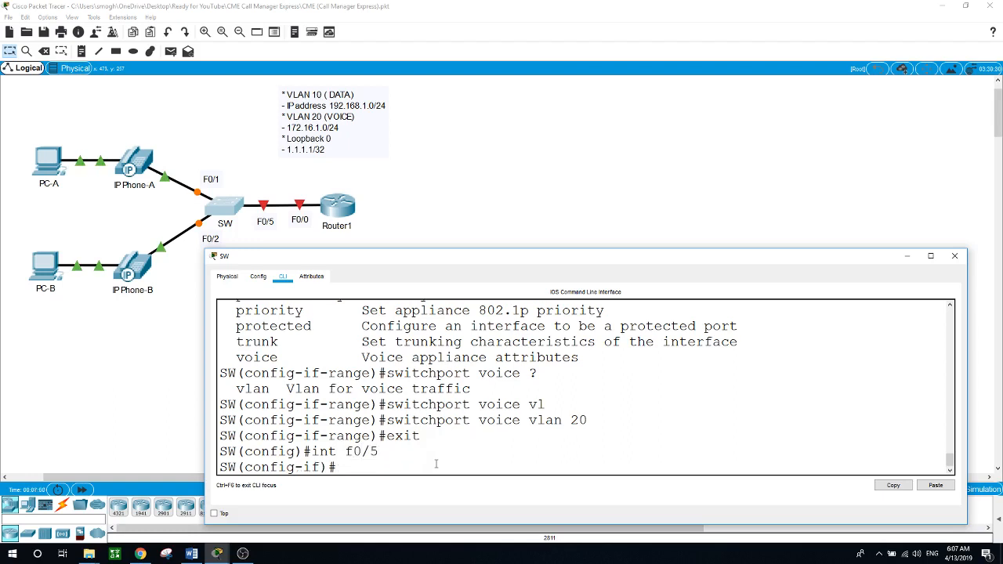
type("swi")
key("Tab")
type("mod")
key("Tab")
type("tr")
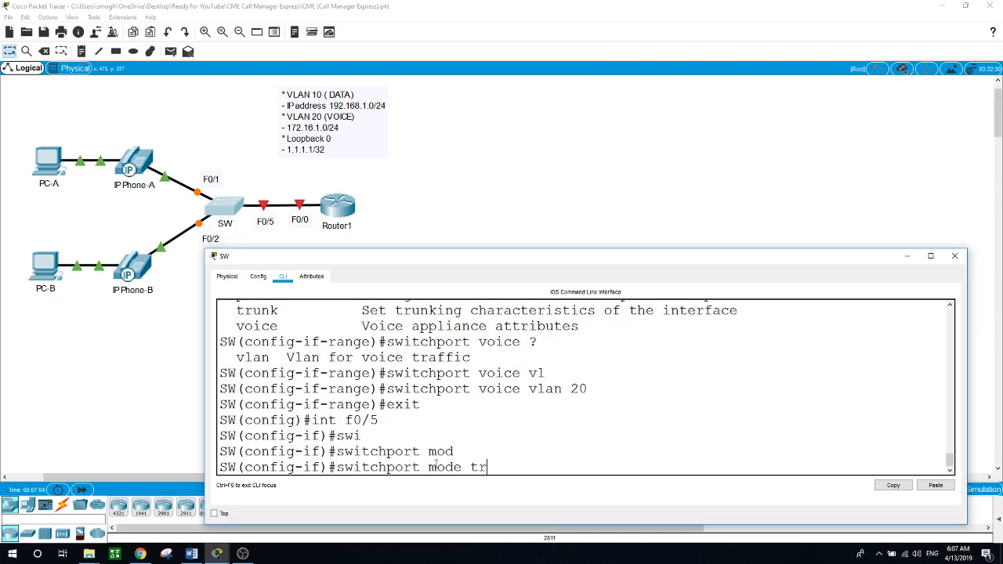
key("Tab")
key("Return")
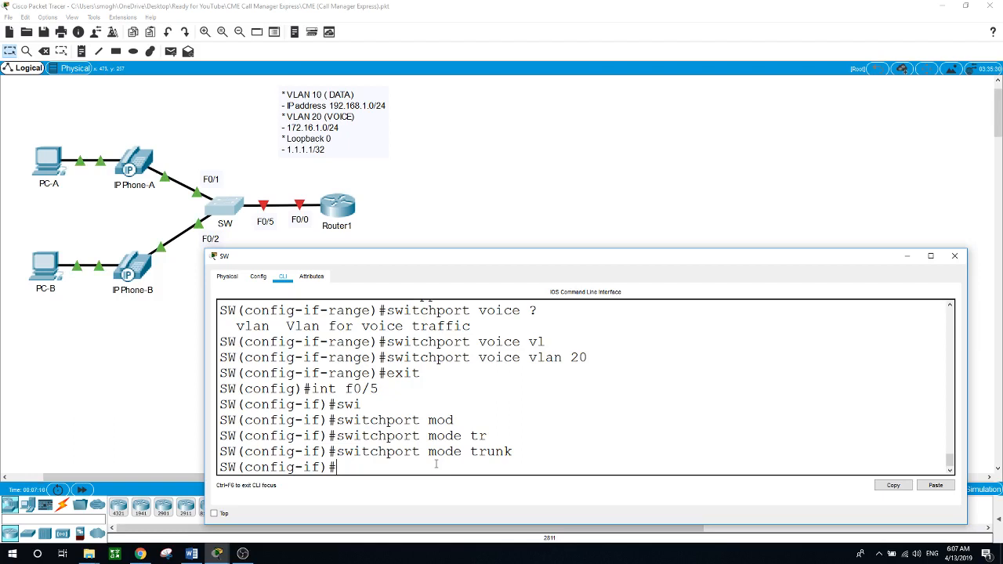
- Open Router1's command line and enter privileged EXEC mode
left_click(494, 197)
left_click(353, 212)
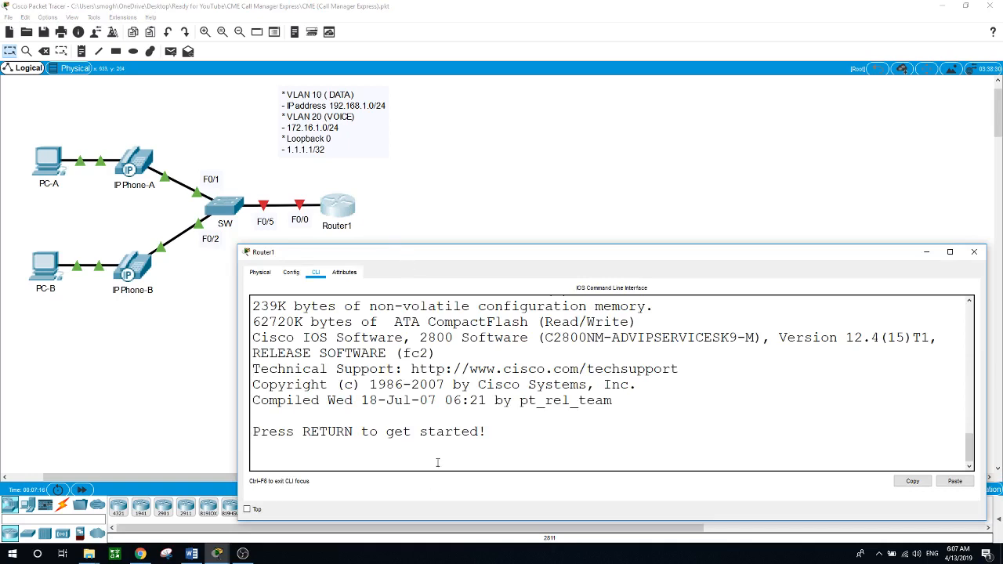
key("Return")
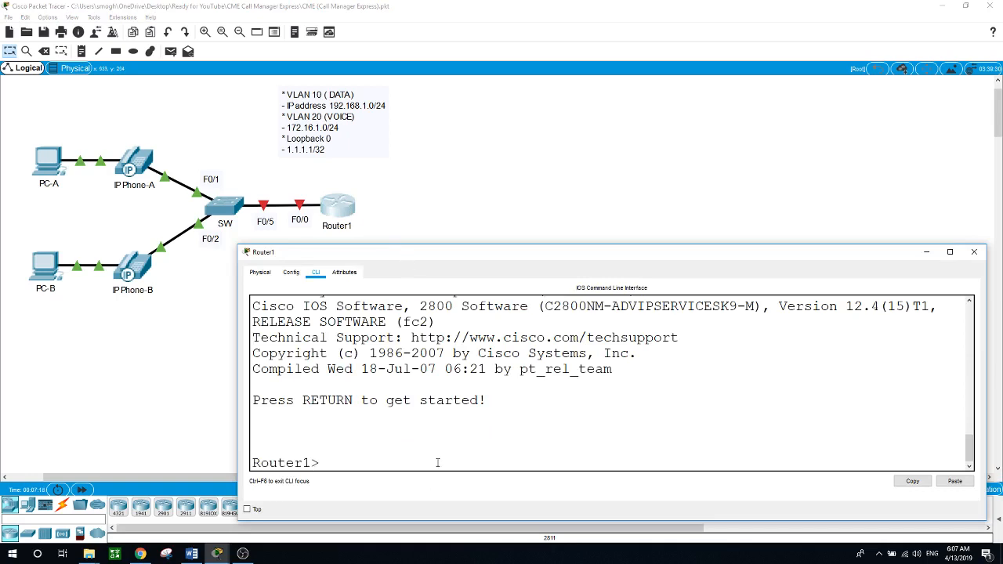
type("en")
key("Return")
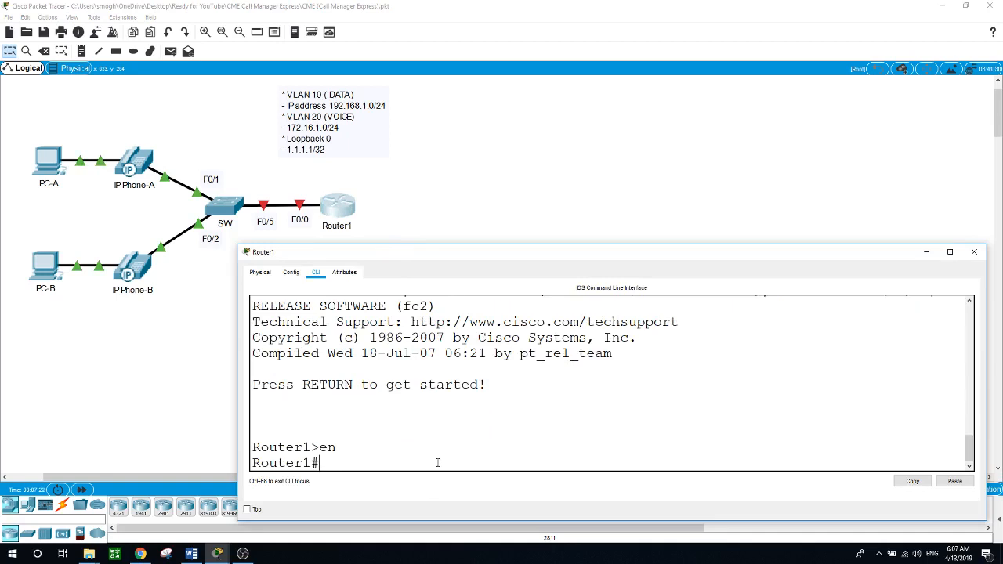
- Enter global configuration mode on Router1 and create subinterface f0/0.10
type("int f0/0.10")
key("Return")
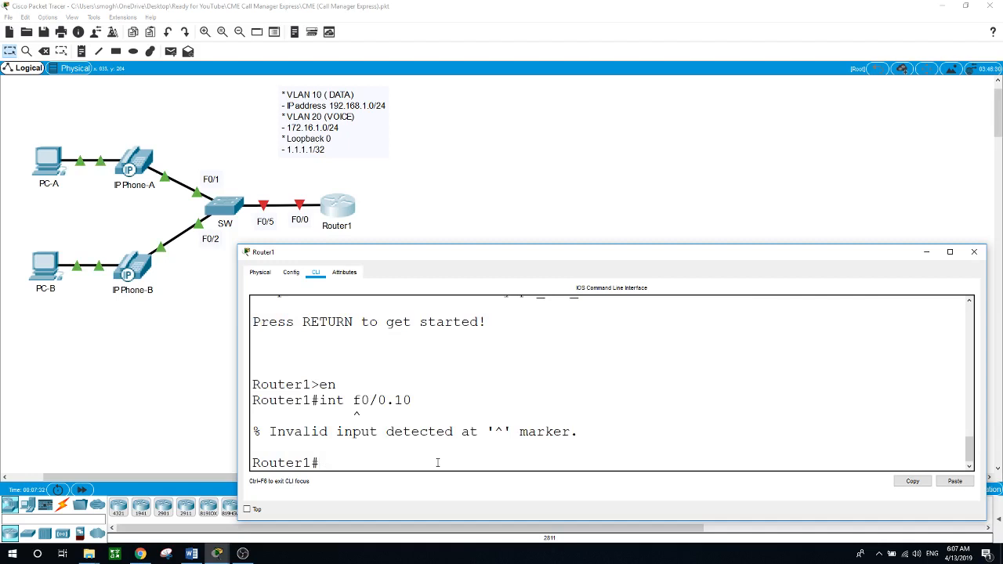
type("conf t")
key("Return")
type("int")
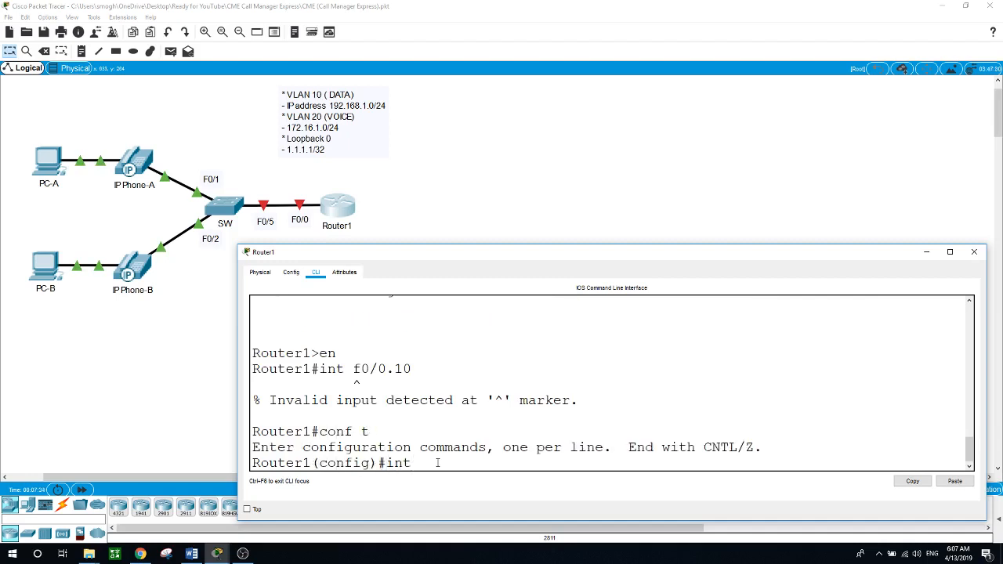
type(" f0/0.10")
key("Return")
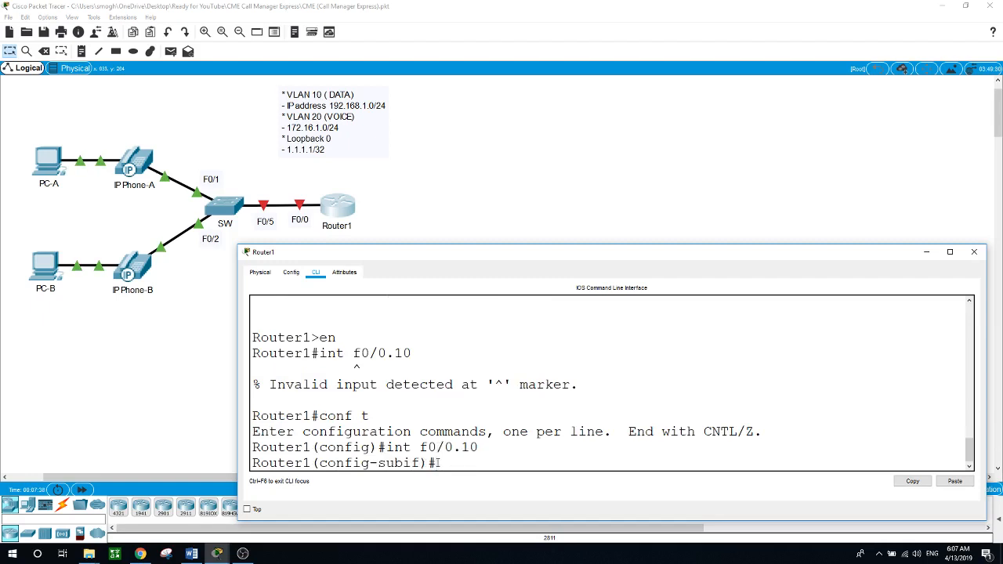
- Consult the encapsulation options and set dot1Q encapsulation with VLAN ID 10 on subinterface f0/0.10
type("en")
key("Tab")
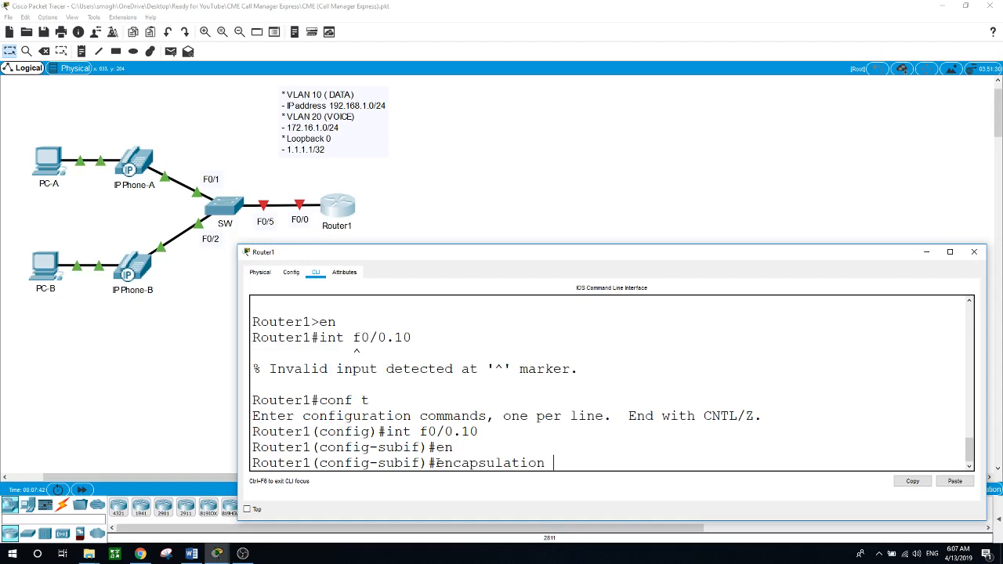
type("?do")
key("Tab")
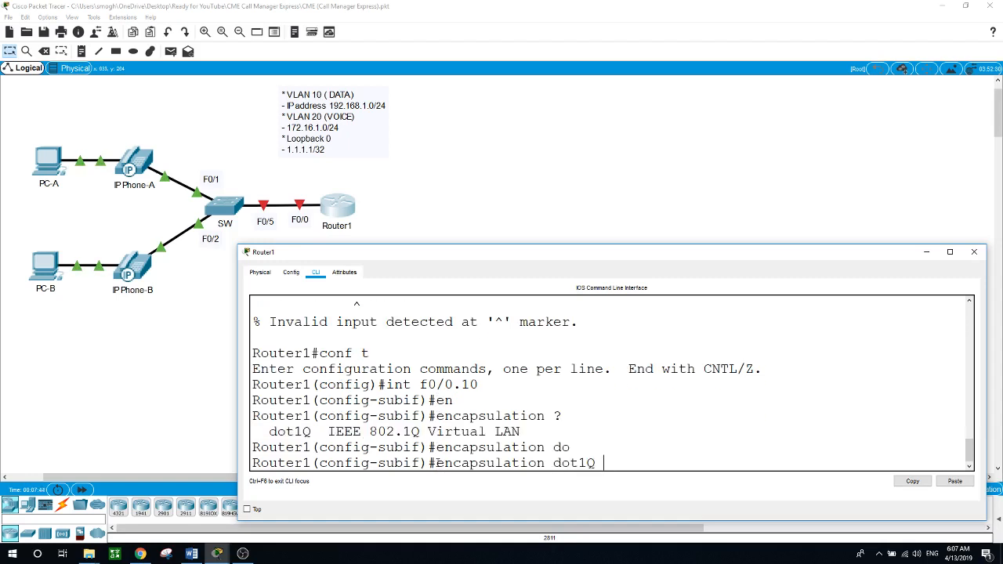
type("?")
type("10")
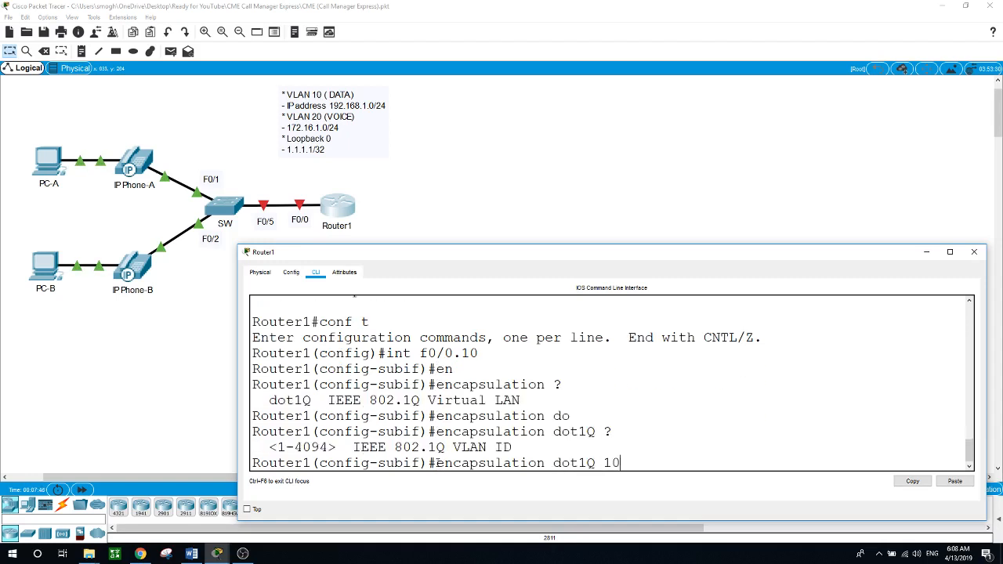
key("Return")
- Assign IP address 192.168.1.1 with mask 255.255.255.0 to subinterface f0/0.10 and return to global configuration
type("ip ad")
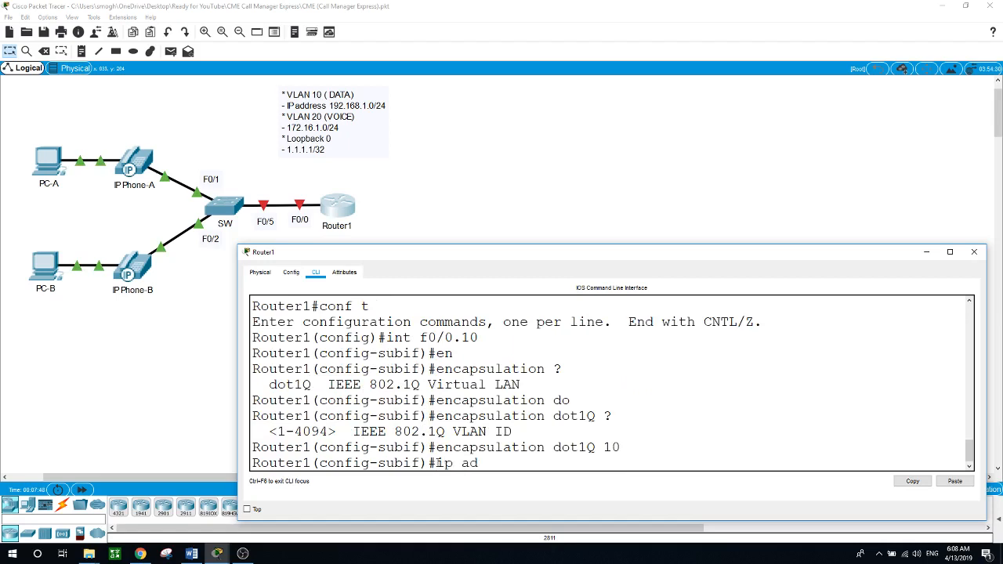
key("Tab")
type("192.")
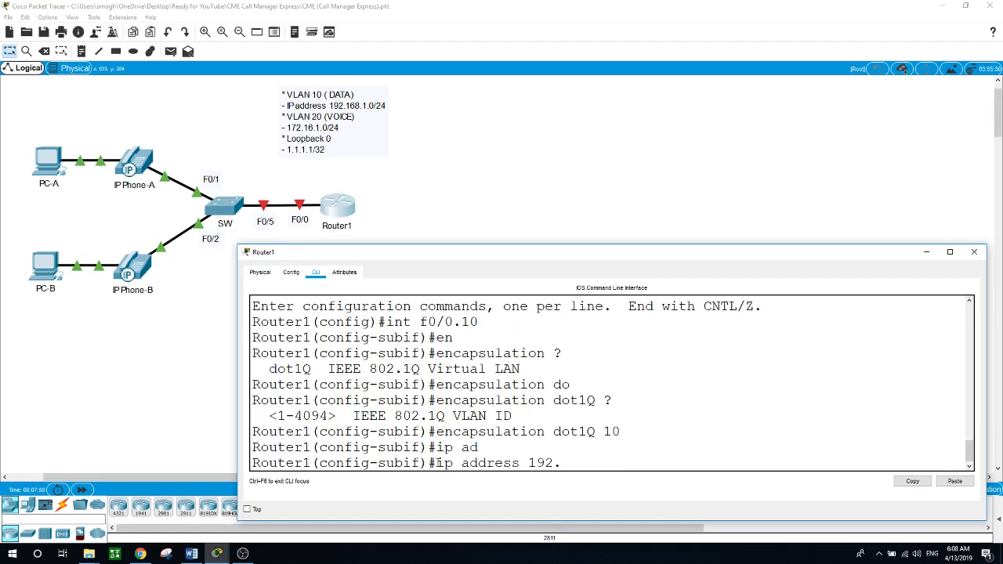
type("168.1.1 255.255.255")
key("Return")
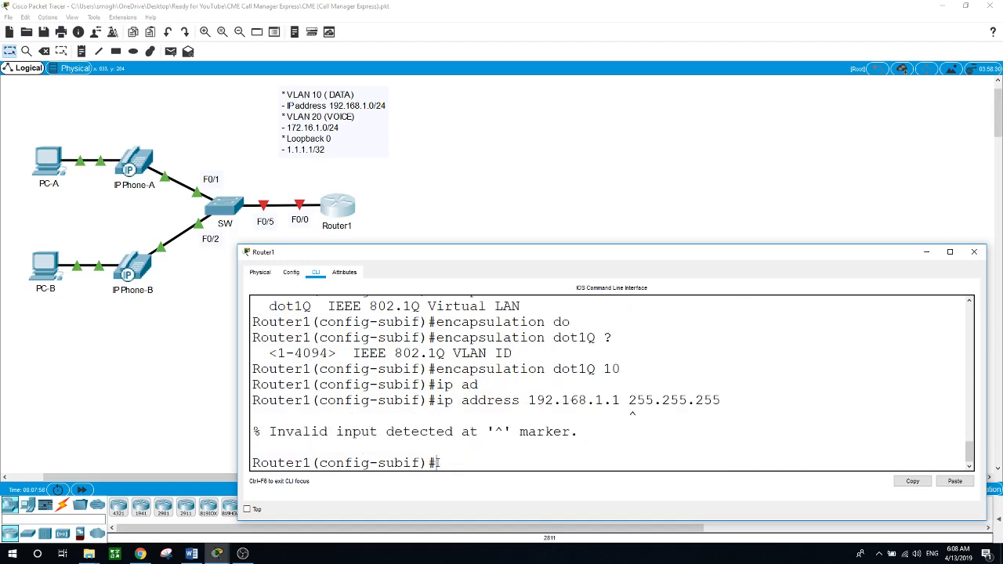
key("Up")
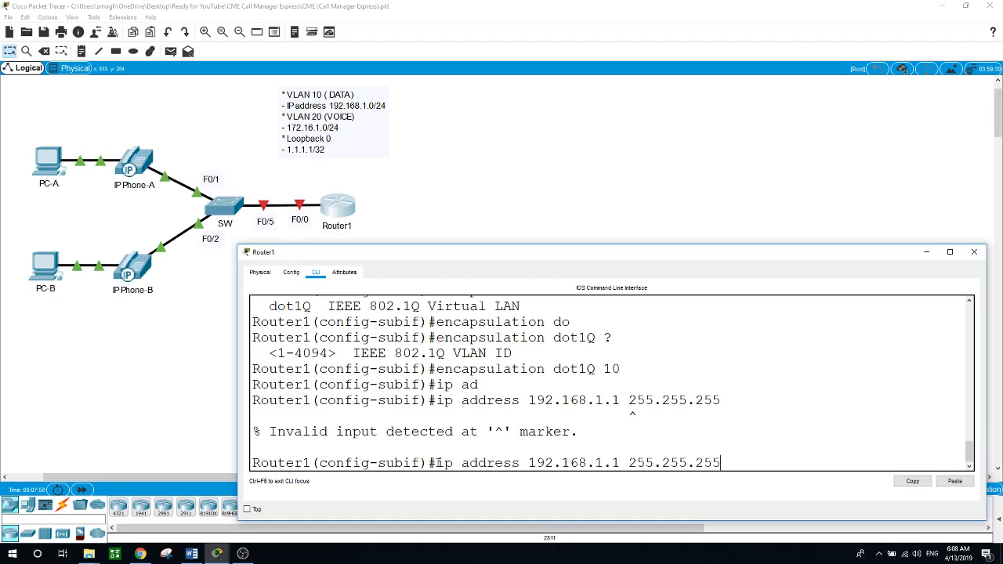
type(".0")
key("Return")
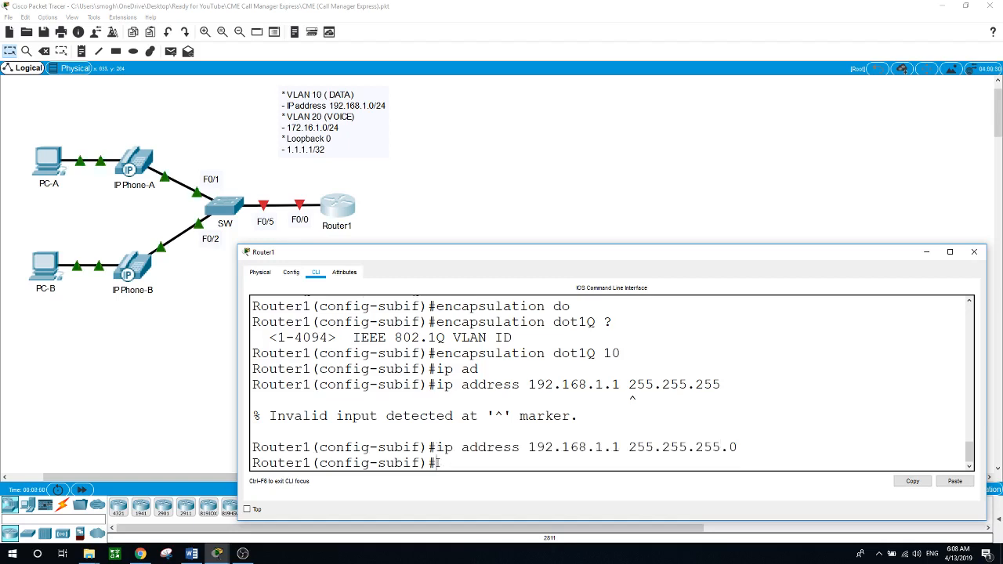
type("exit")
key("Return")
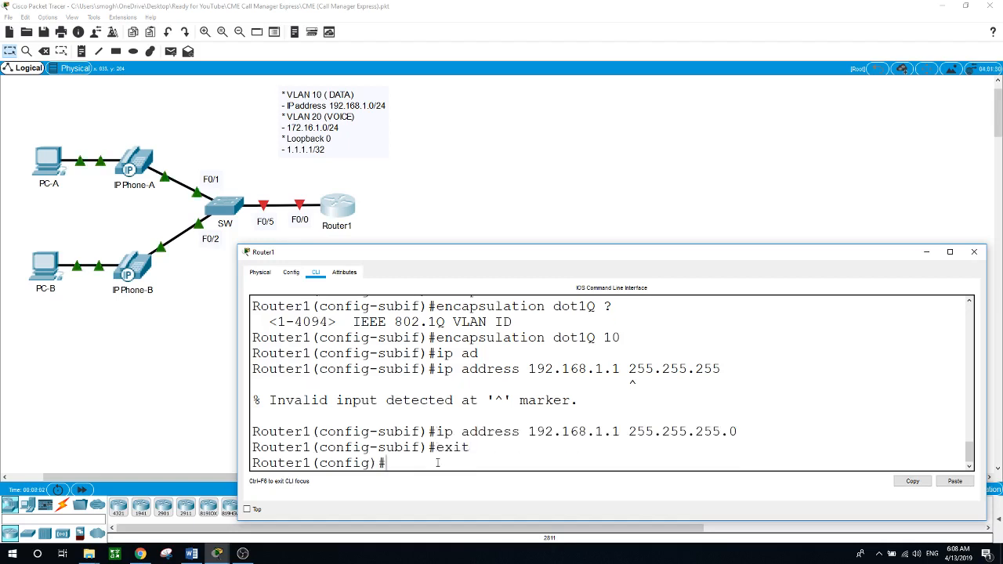
- Create subinterface f0/0.20 on Router1 and set its encapsulation to dot1Q with VLAN ID 20
type("int f0/0")
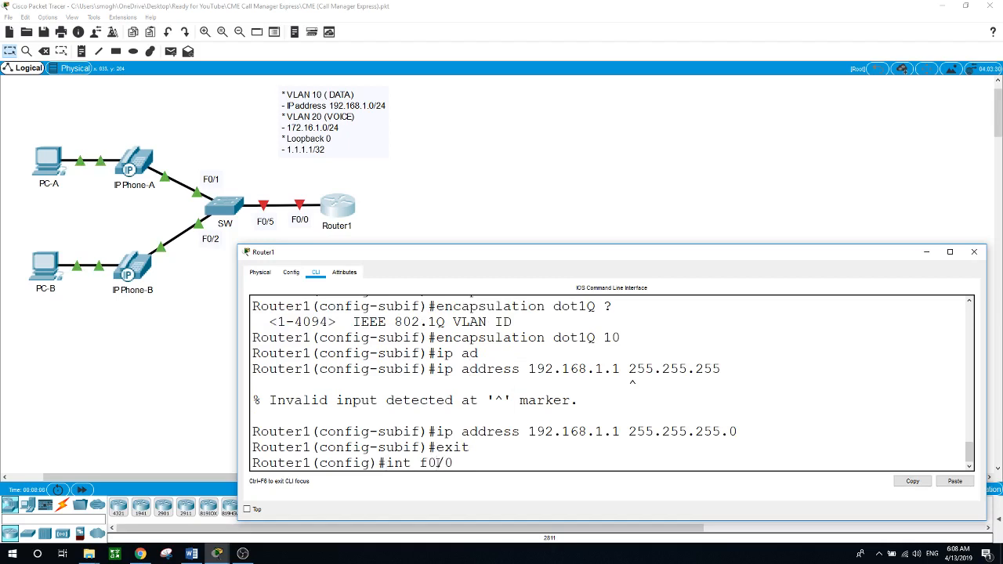
type(".20")
key("Return")
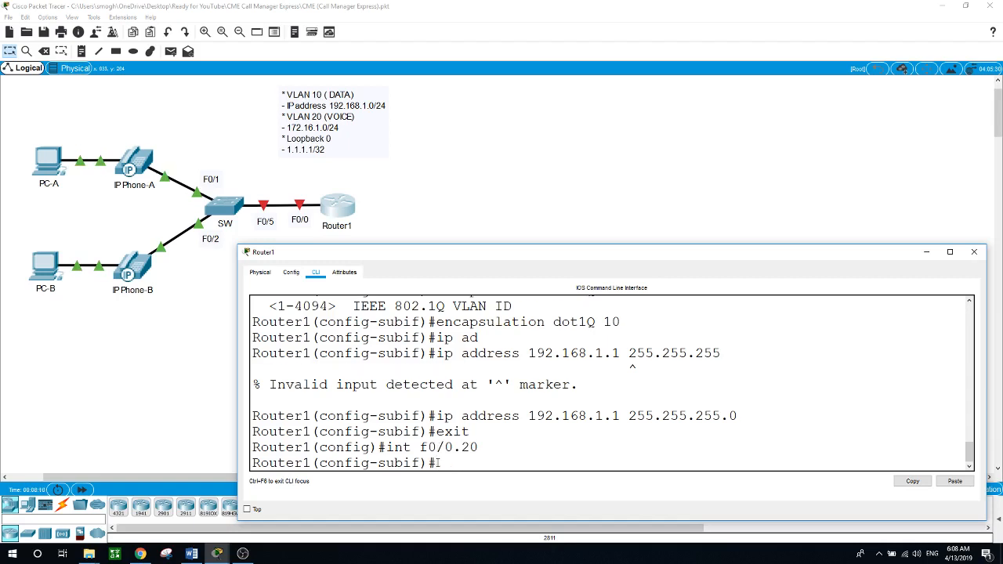
type("en")
key("Tab")
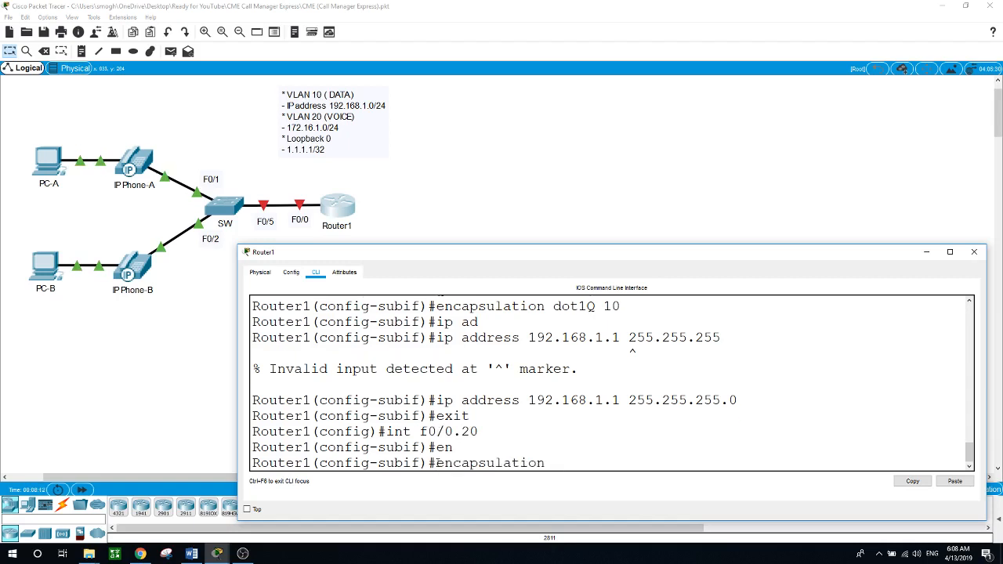
type("do")
key("Tab")
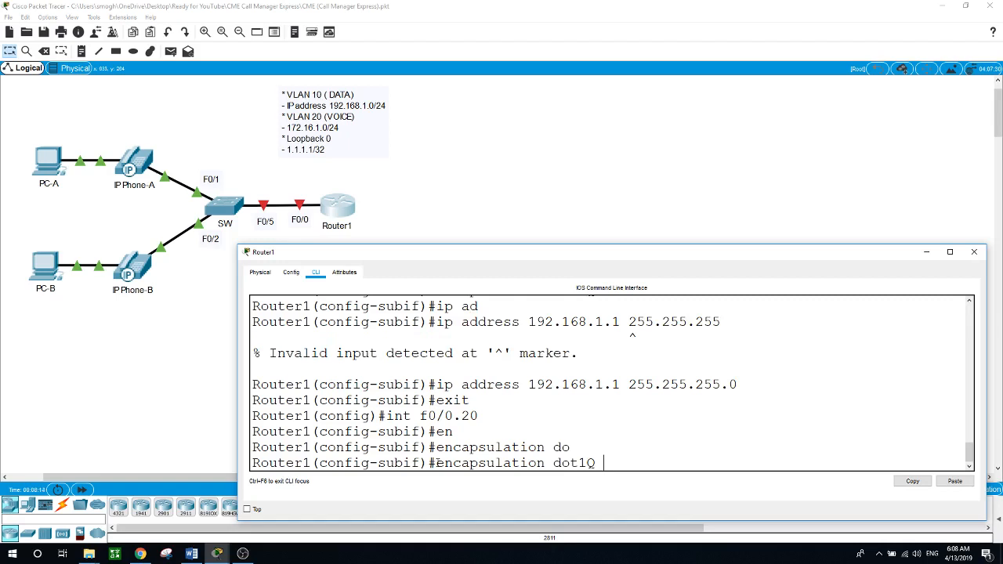
type("?")
type("20")
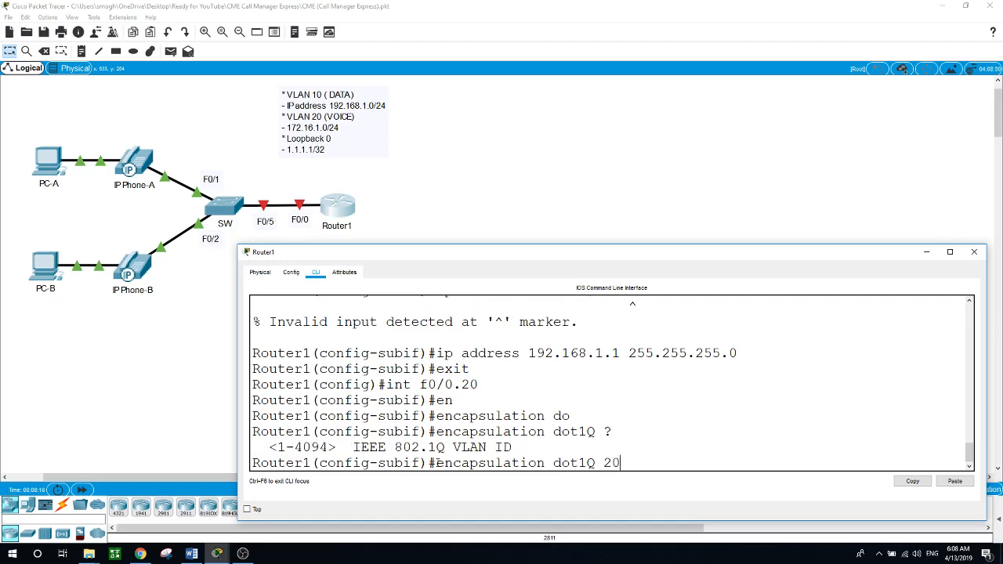
key("Return")
- Assign IP address 172.16.1.1 with mask 255.255.255.0 to subinterface f0/0.20 and return to global configuration
type("ip ad")
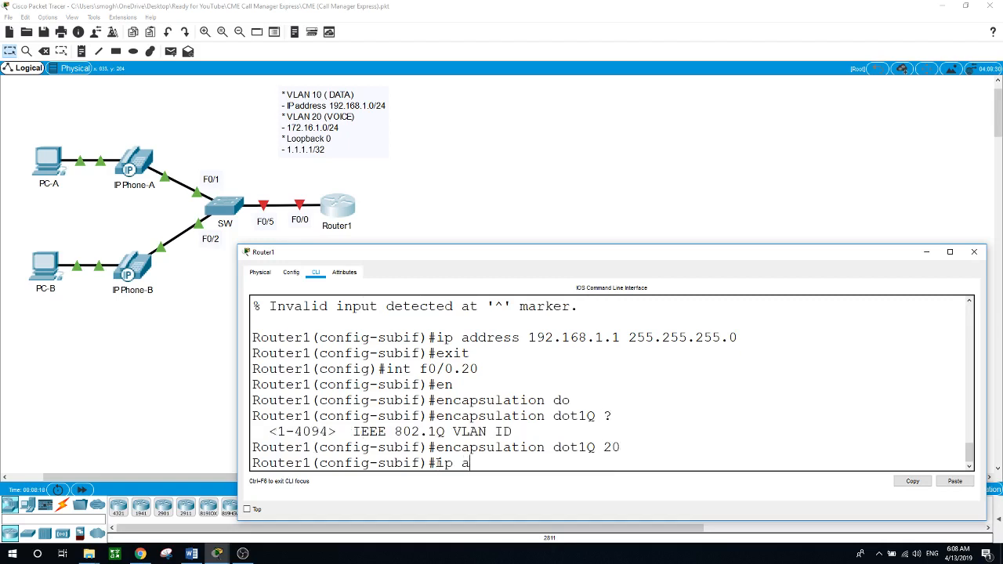
key("Tab")
type("172")
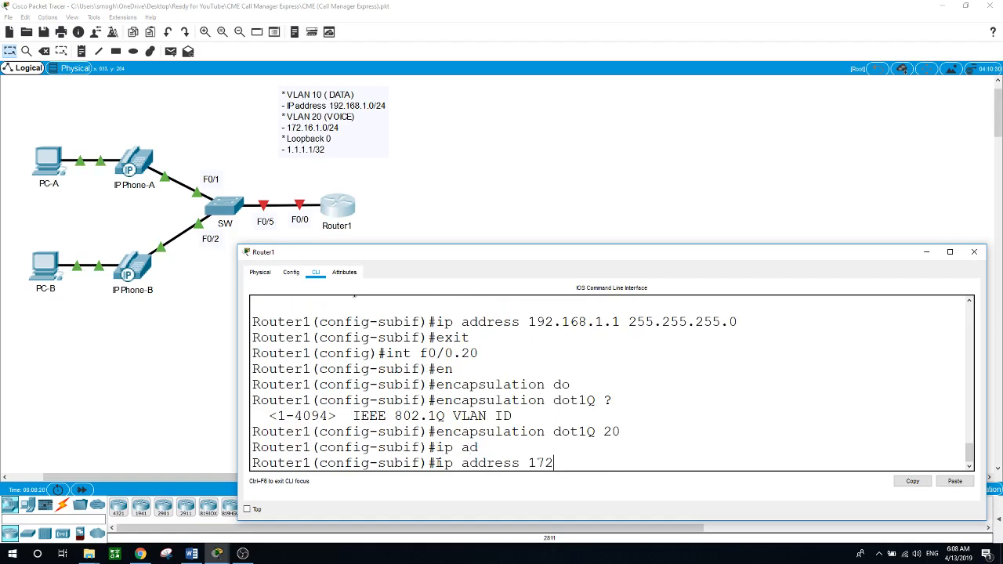
type(".16.1.1 255.255.255.0")
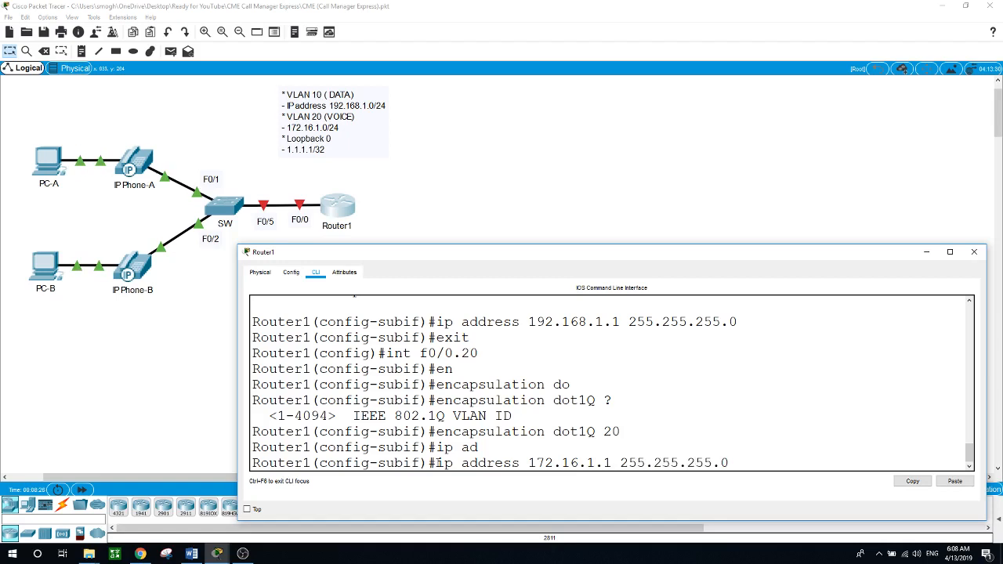
key("Return")
type("exit")
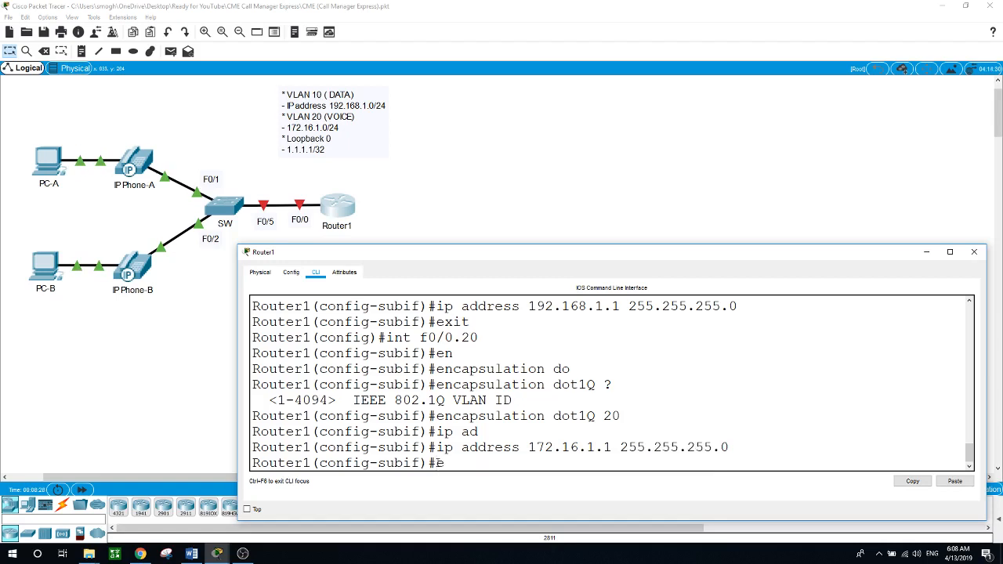
key("Return")
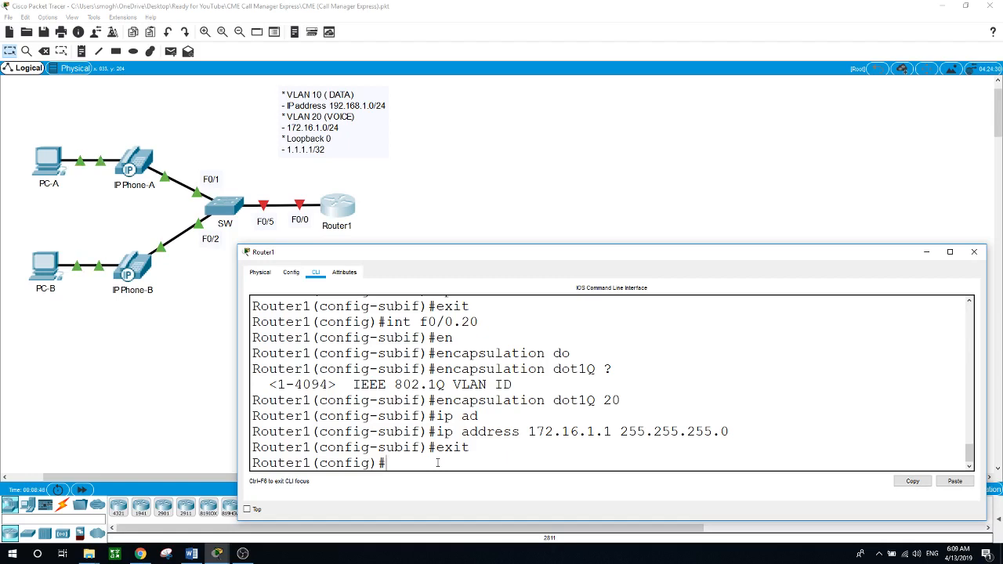
- Enable Router1's physical interface f0/0 with no shutdown and return to global configuration
type("int f0/0")
key("Return")
type("no shut")
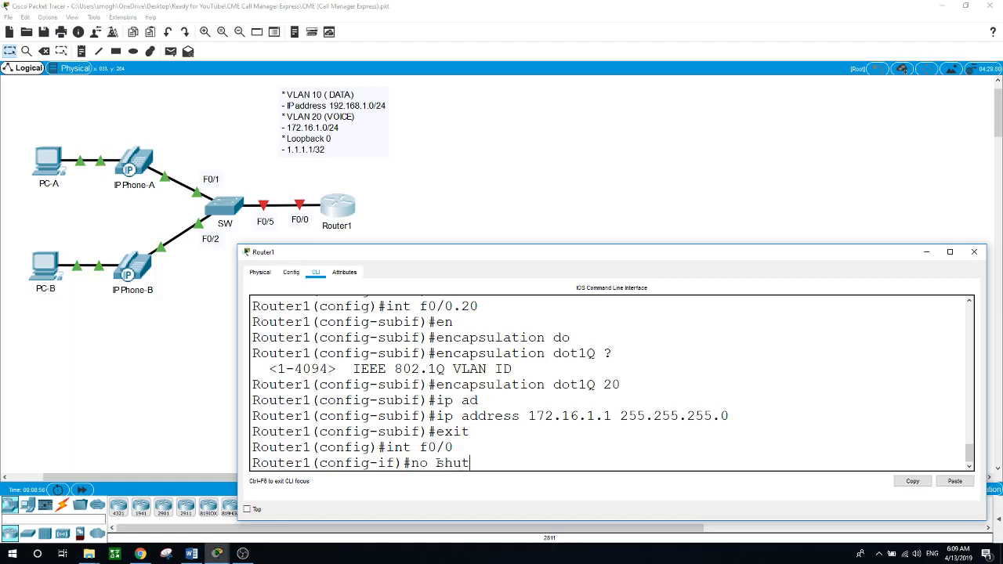
key("Return")
key("Return")
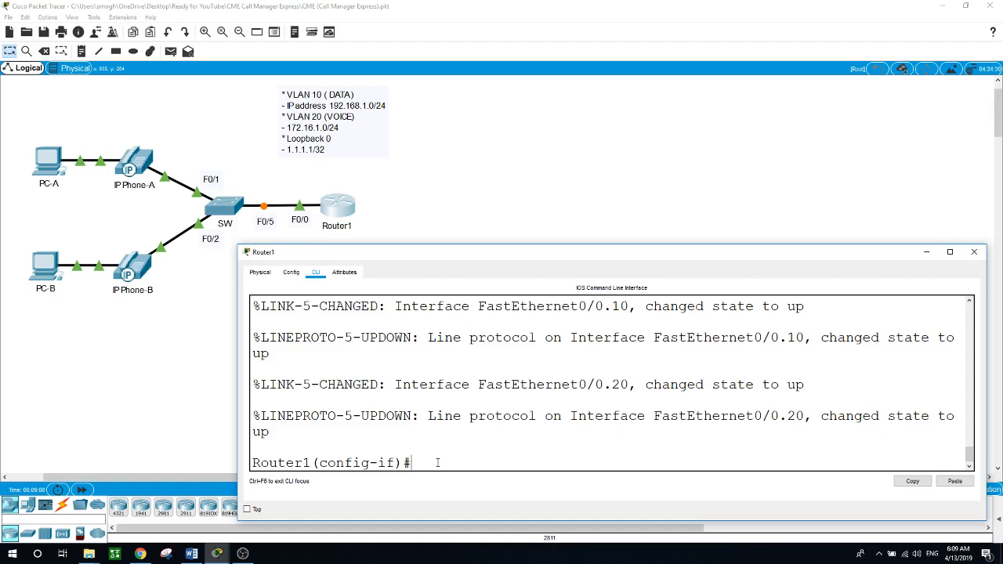
type("exit")
key("Return")
key("Return")
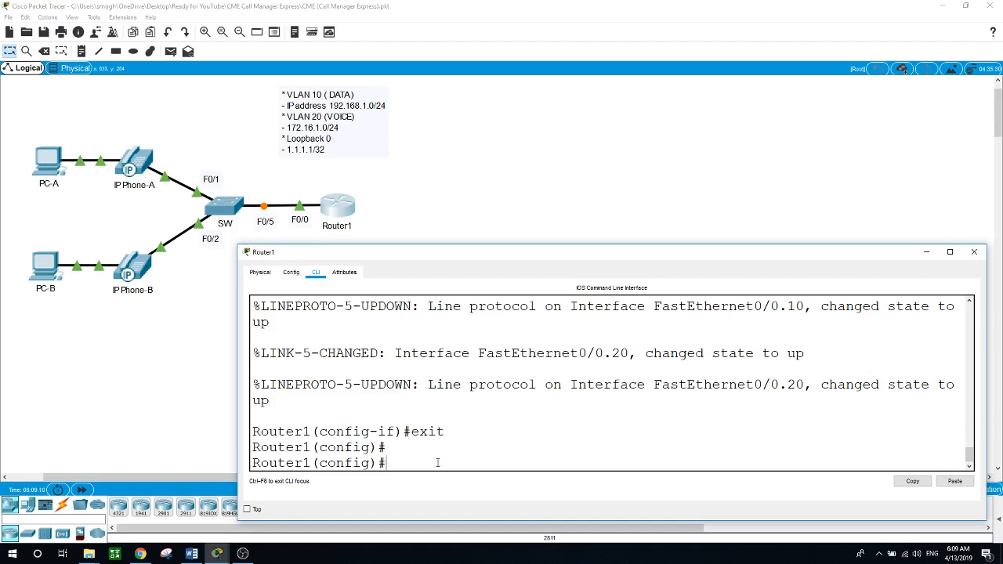
- Leave to privileged EXEC mode on Router1 and re-enter global configuration mode
type("exit")
key("Return")
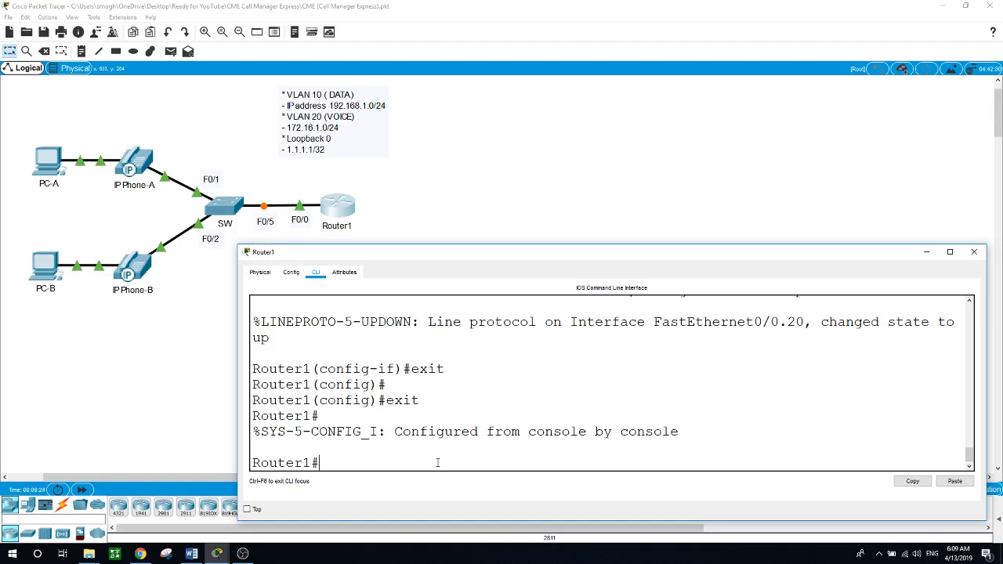
type("conf t")
key("Return")
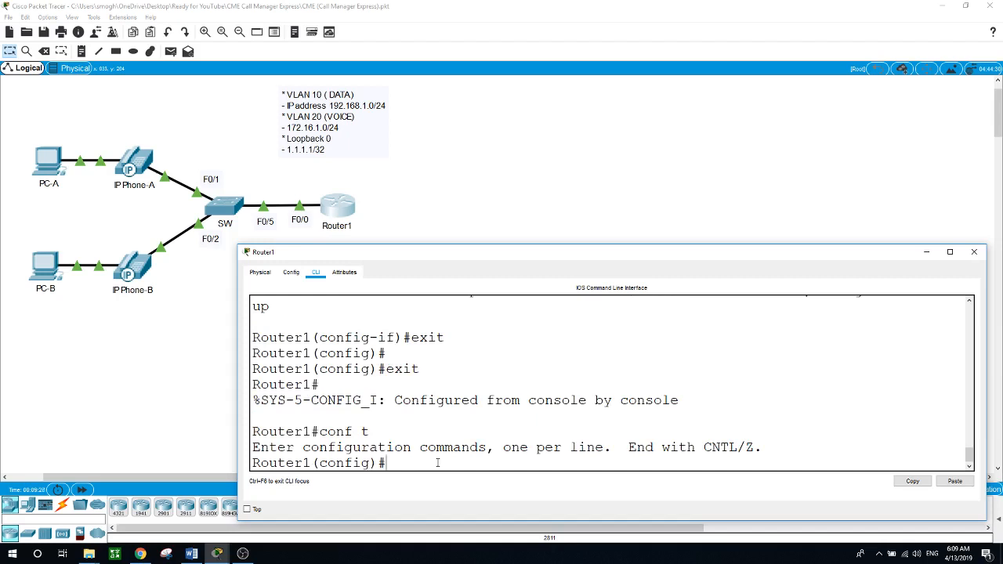
- Exclude the addresses 192.168.1.1 through 192.168.1.10 from DHCP assignment on Router1
type("ip dhcp ?e")
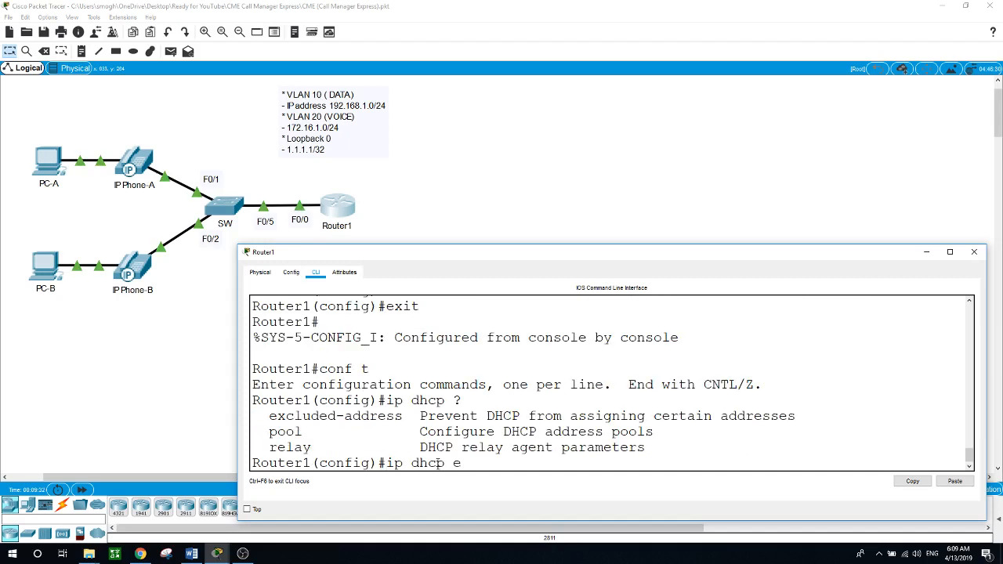
type("x")
key("Tab")
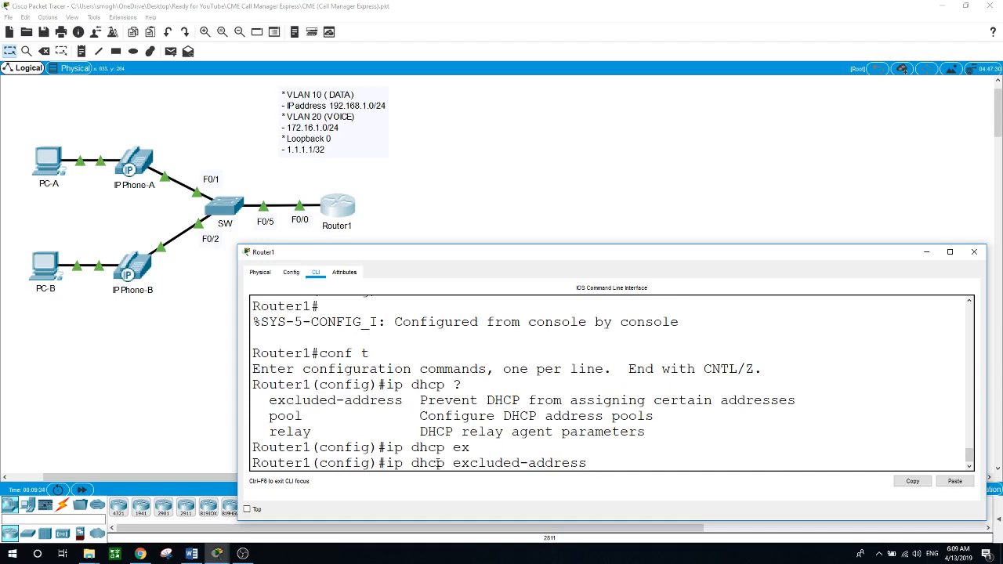
type("192.168.1.1 192.168.1.10")
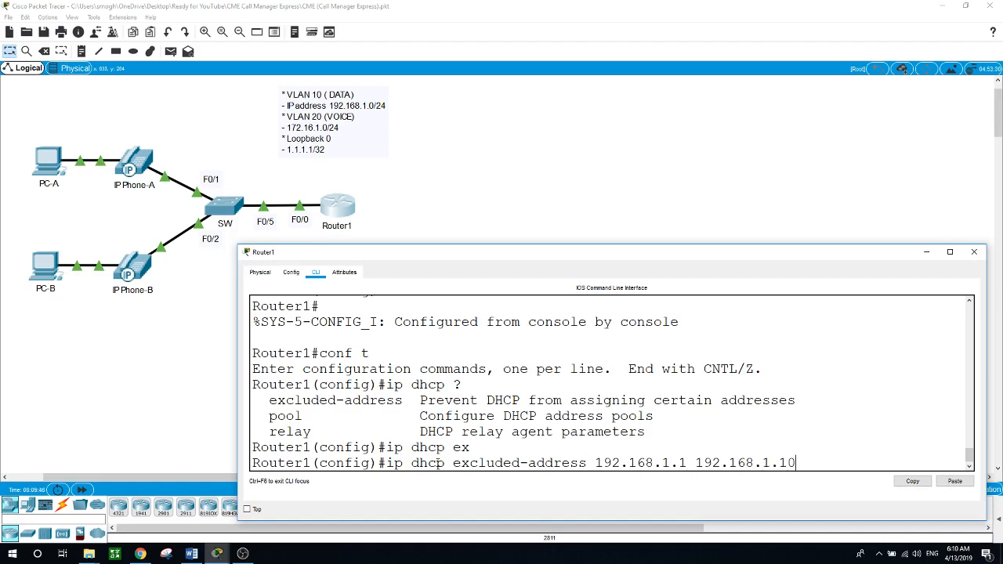
key("Return")
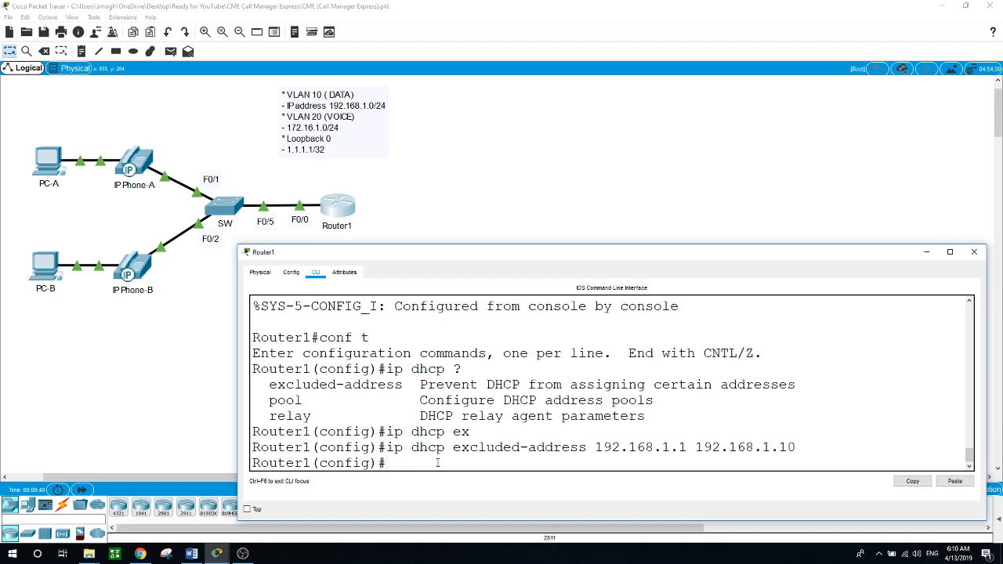
- Create a DHCP pool named DATA on Router1, using the command help for the syntax
type("ip dchp pool ?")
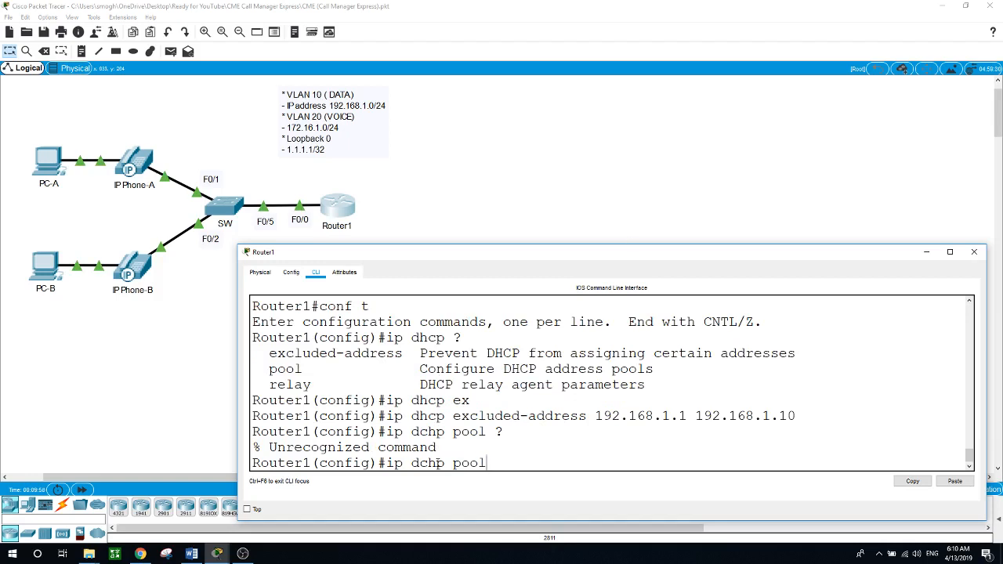
type("?")
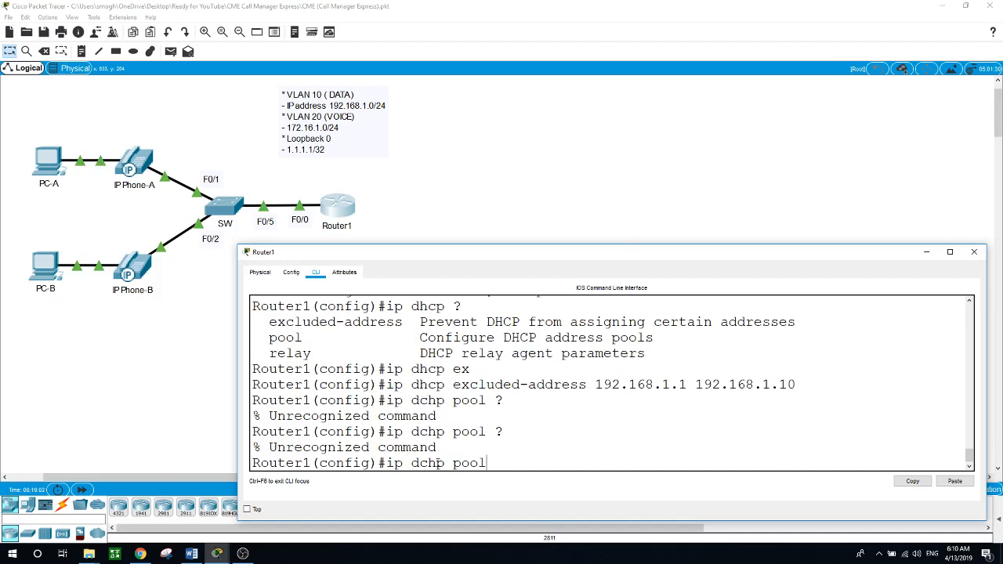
key("BackSpace")
key("BackSpace")
key("BackSpace")
key("BackSpace")
key("BackSpace")
key("BackSpace")
key("BackSpace")
key("BackSpace")
key("BackSpace")
type("hcp ?")
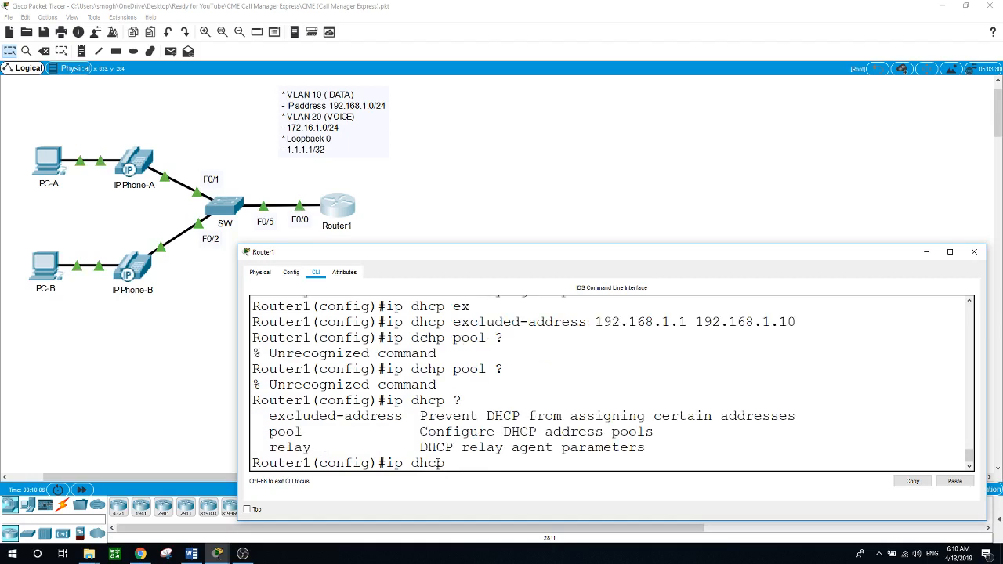
type("pool ")
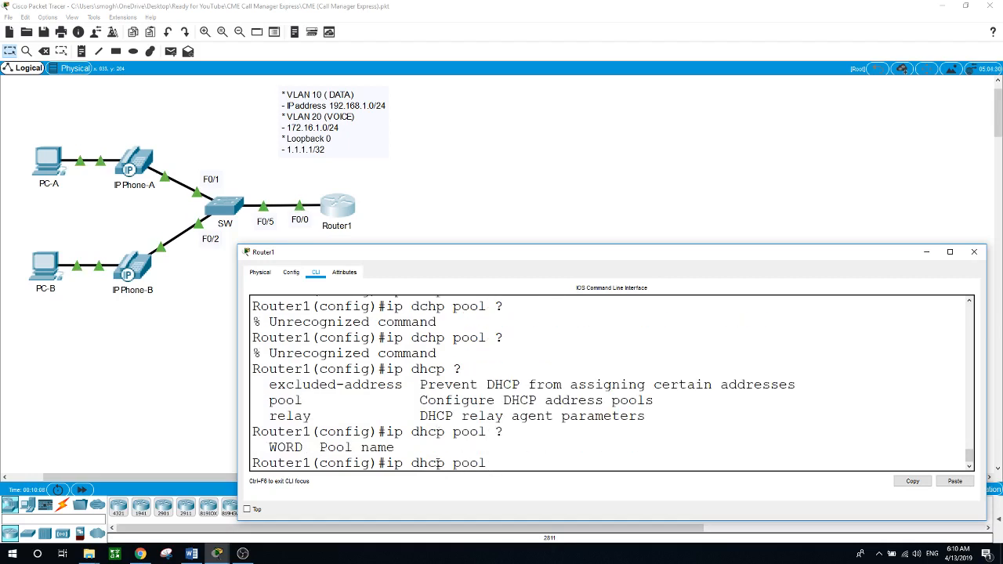
type("?DATA")
key("Return")
- Set the DATA pool's network to 192.168.1.0 with mask 255.255.255.0
type("networ")
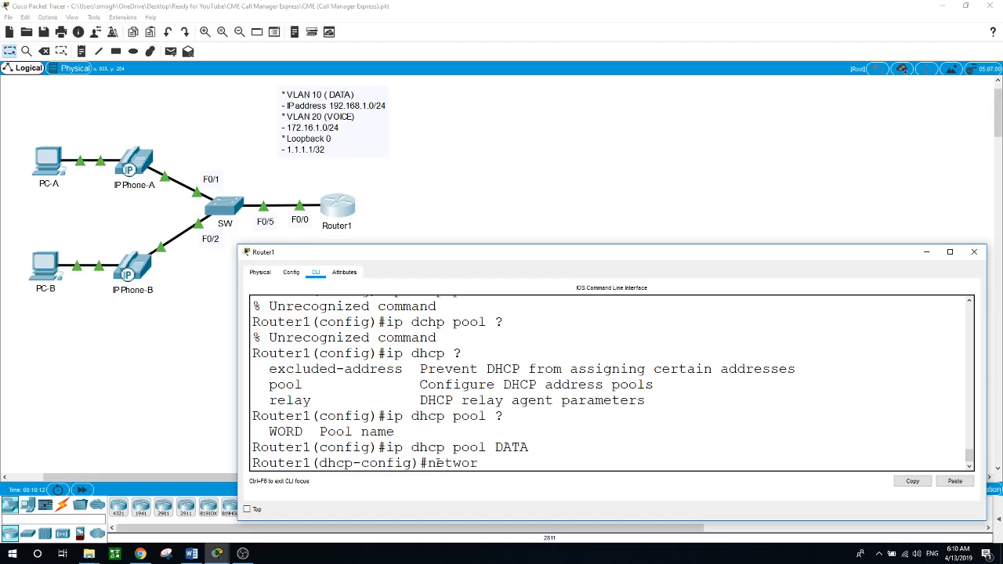
key("Tab")
type("1")
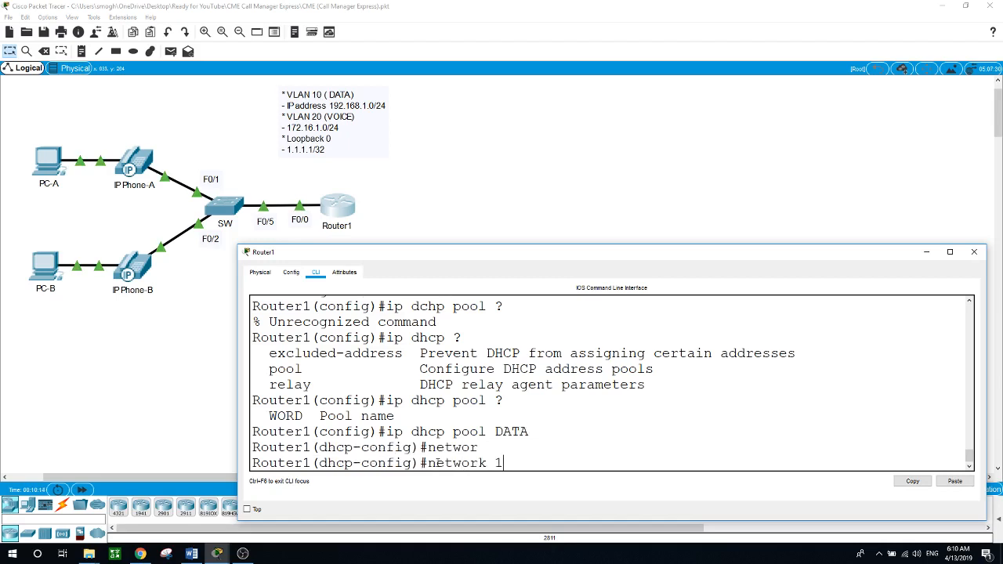
type("92.168.1.0 255.255.255.0")
key("Return")
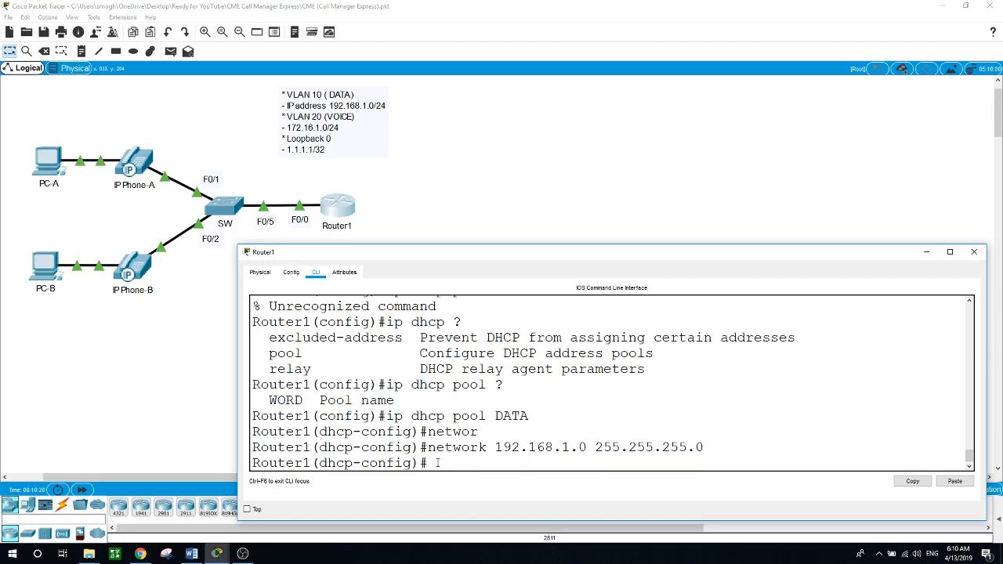
- Set the DATA pool's default router to 192.168.1.1 and return to global configuration
type("de")
key("Tab")
type("1")
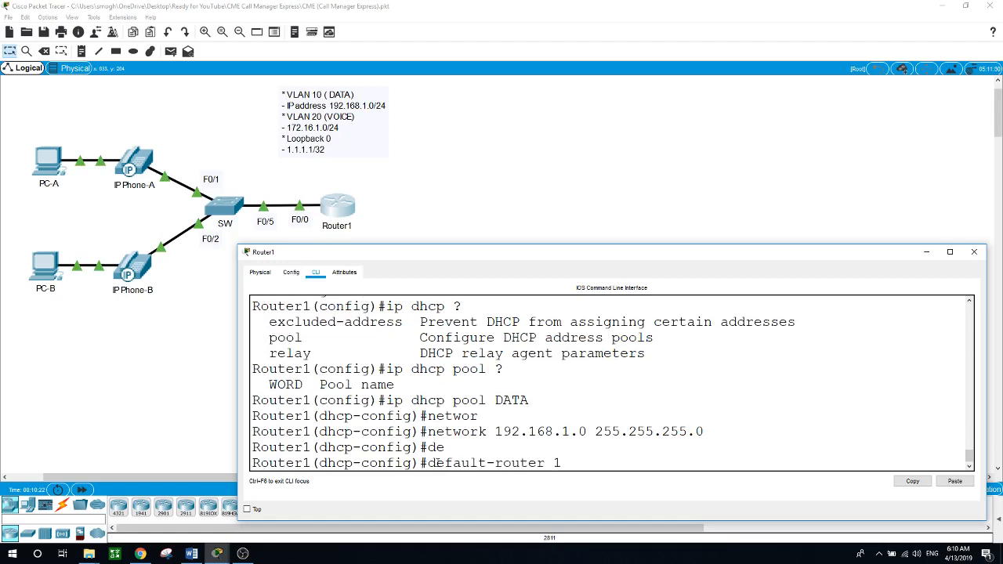
type("92.168.1.1")
key("Return")
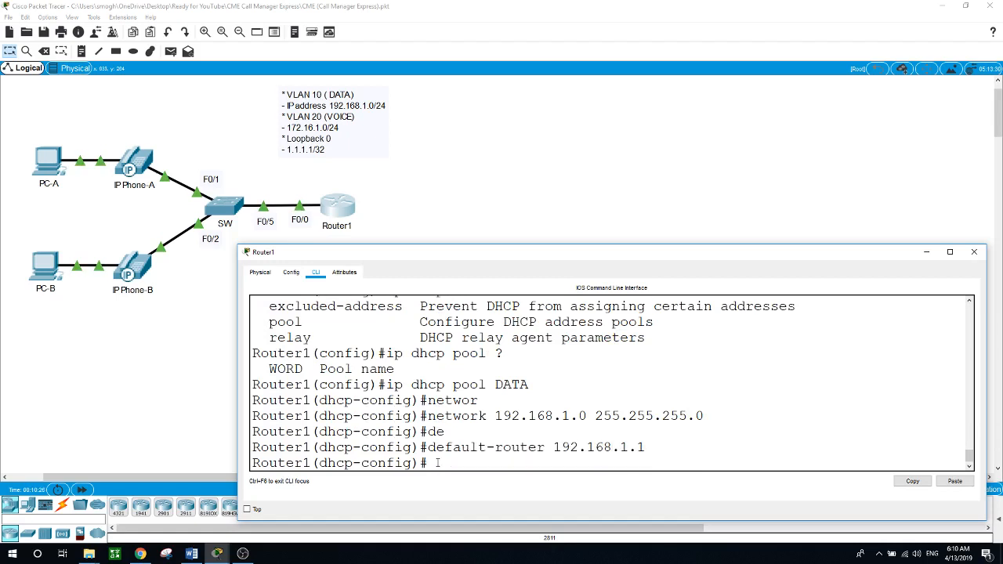
type("exit")
key("Return")
- Exclude the addresses 172.16.1.1 through 172.16.1.10 from DHCP assignment on Router1
type("ip")
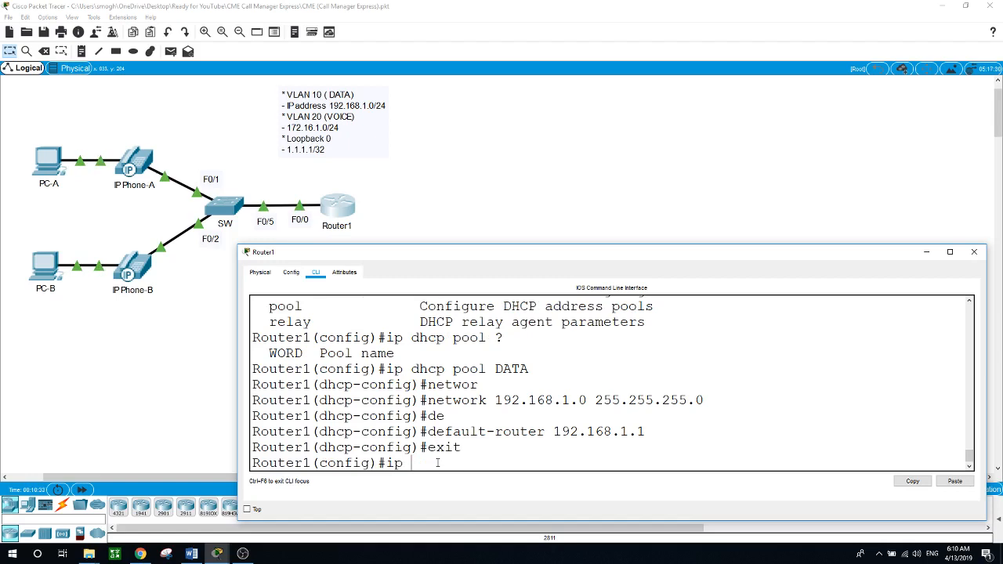
type("dhcp ex")
key("Tab")
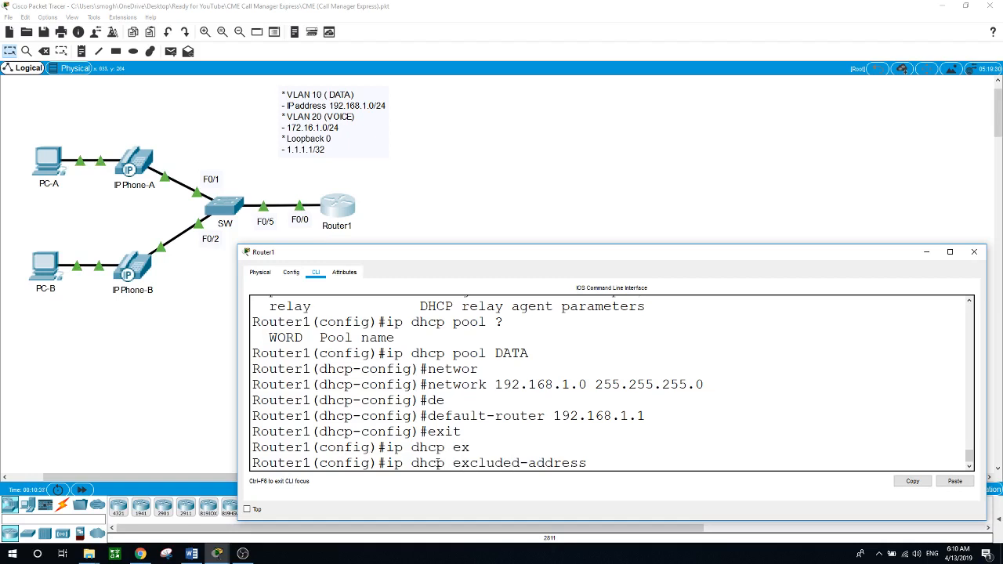
type("172.16.1.1 172.16.1.10")
key("Return")
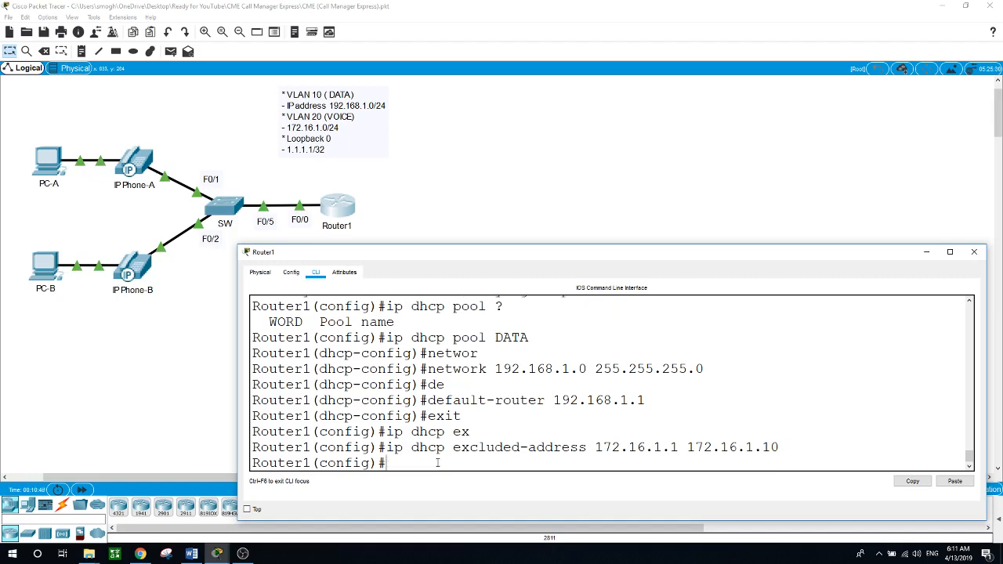
type("net")
key("Tab")
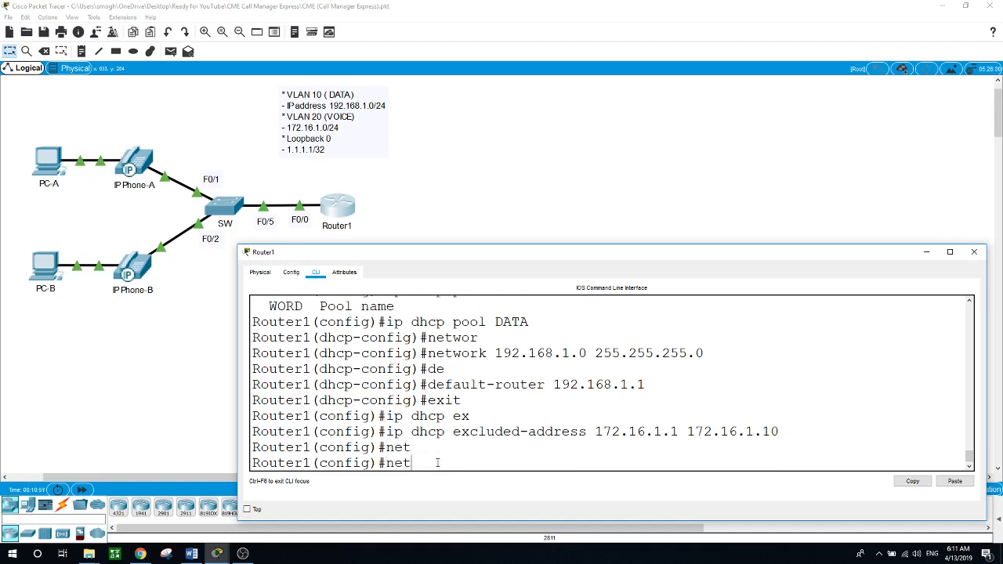
type("wo")
key("Tab")
key("BackSpace")
key("BackSpace")
key("BackSpace")
key("BackSpace")
key("BackSpace")
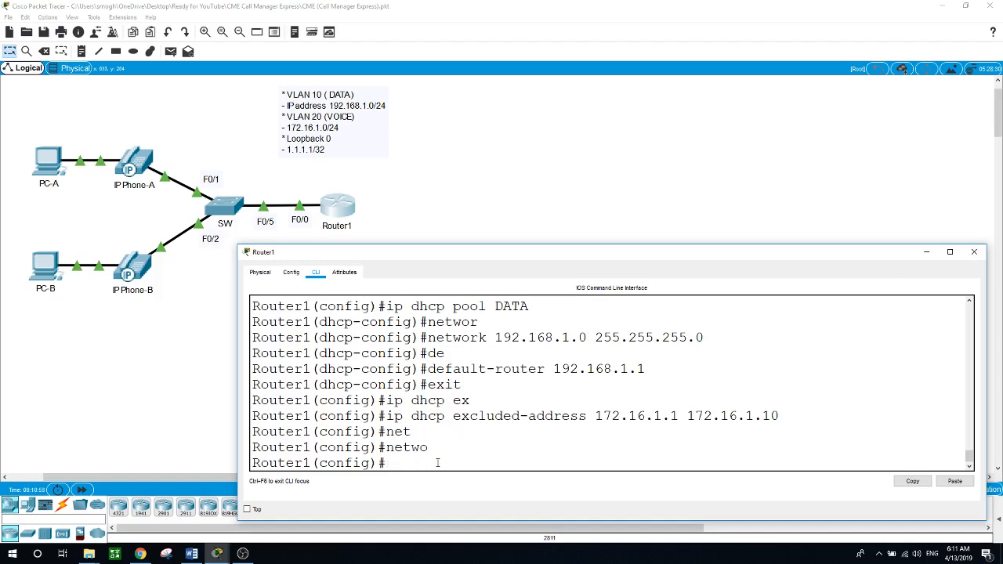
type("?q")
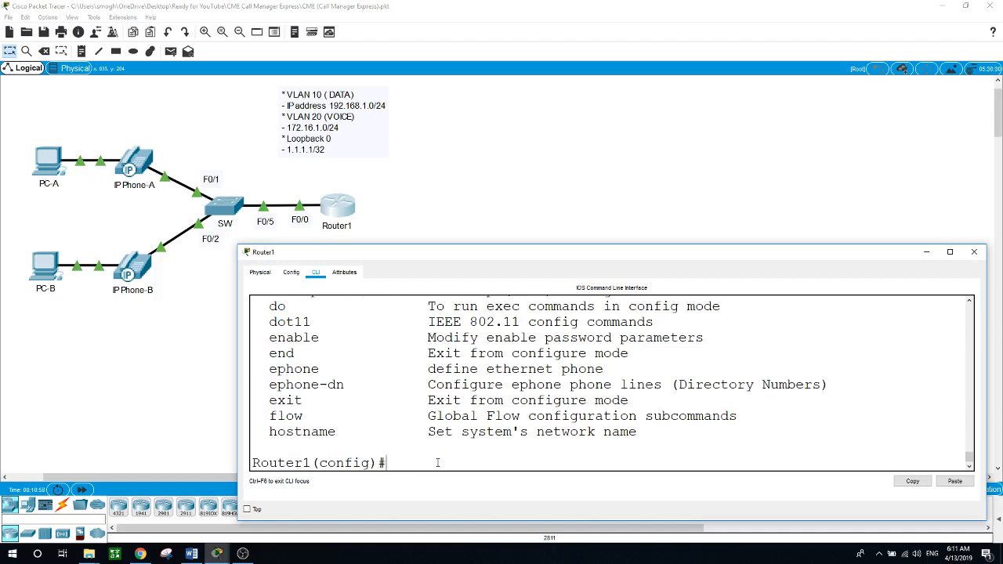
- Create a second DHCP pool named VOICE on Router1
type("ip dhcp pool")
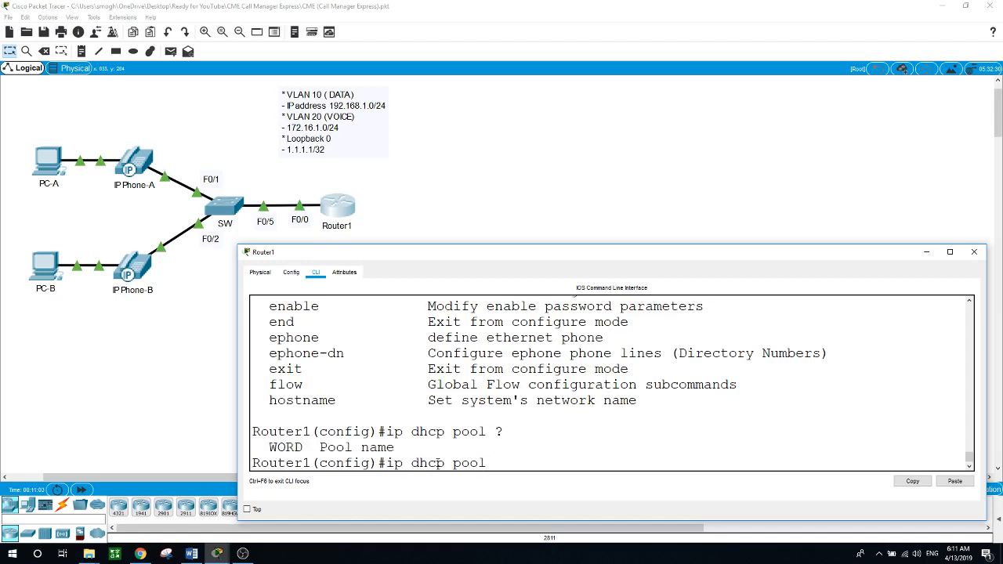
type(" ?VOICE")
key("Return")
- Set the VOICE pool's network to 172.16.1.0 with mask 255.255.255.0
type("ig)#")
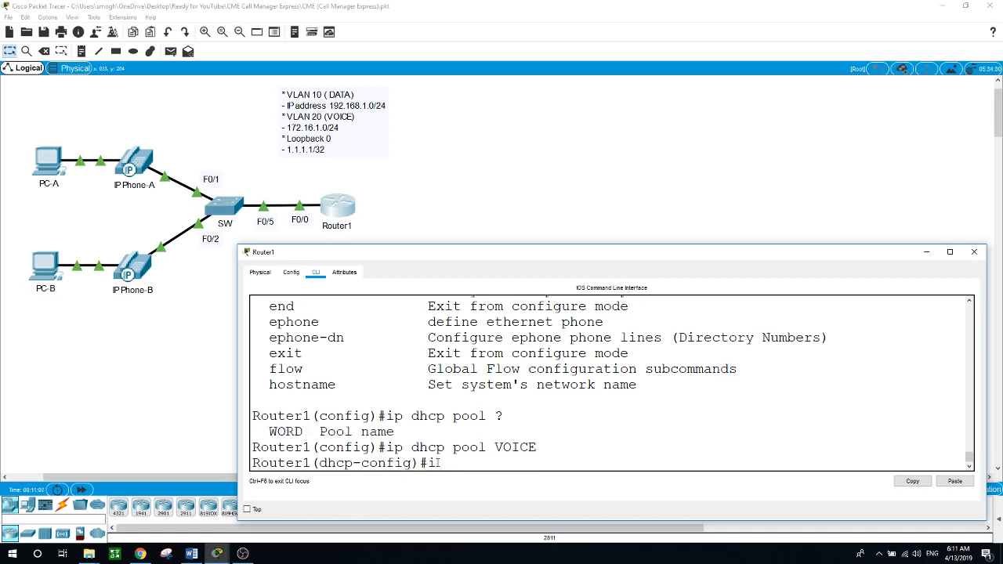
type("net")
key("Tab")
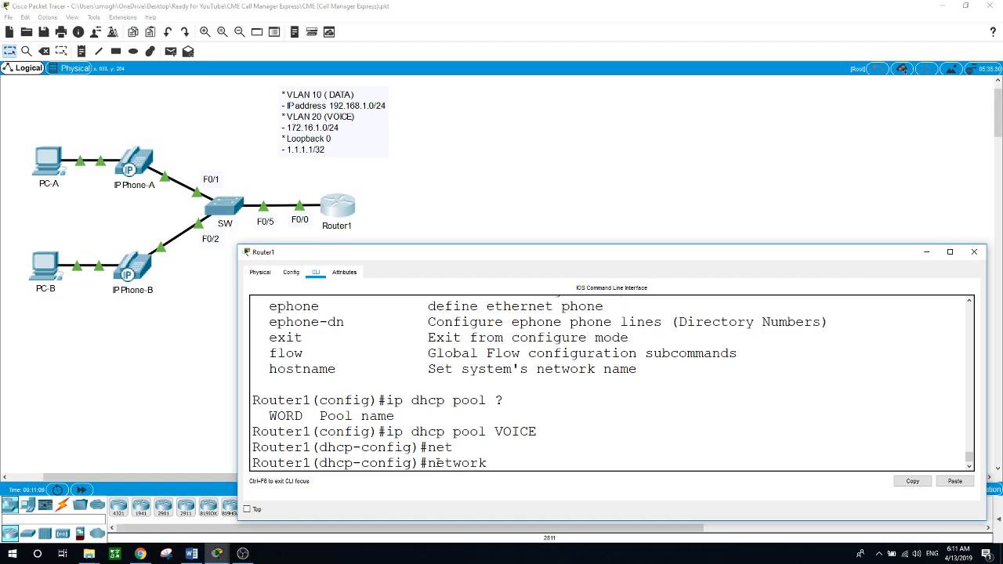
type("172.16.")
type("1.0 255.2")
type("55.255.255.0")
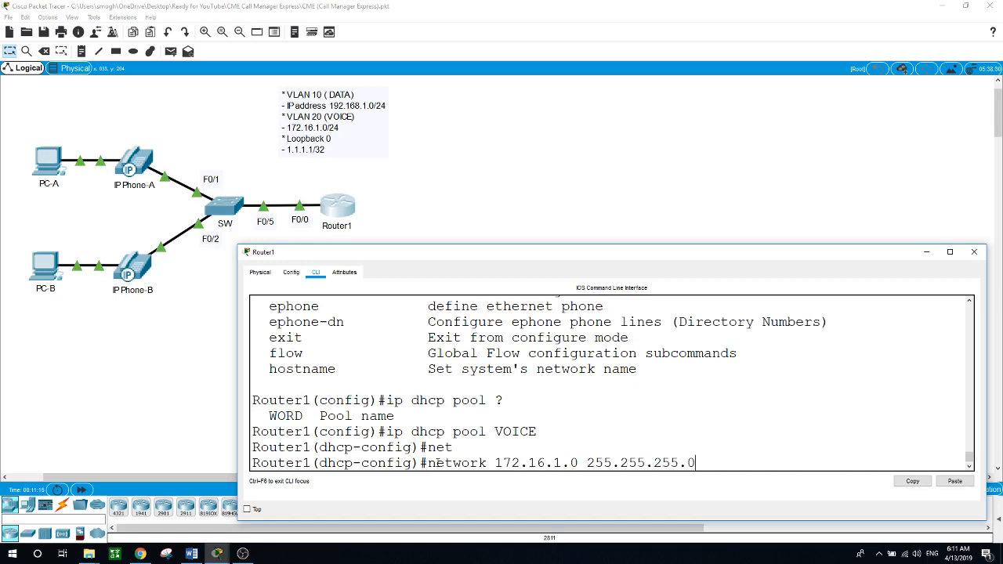
key("Return")
- Set the VOICE pool's default router to 172.16.1.1
type("de")
key("Tab")
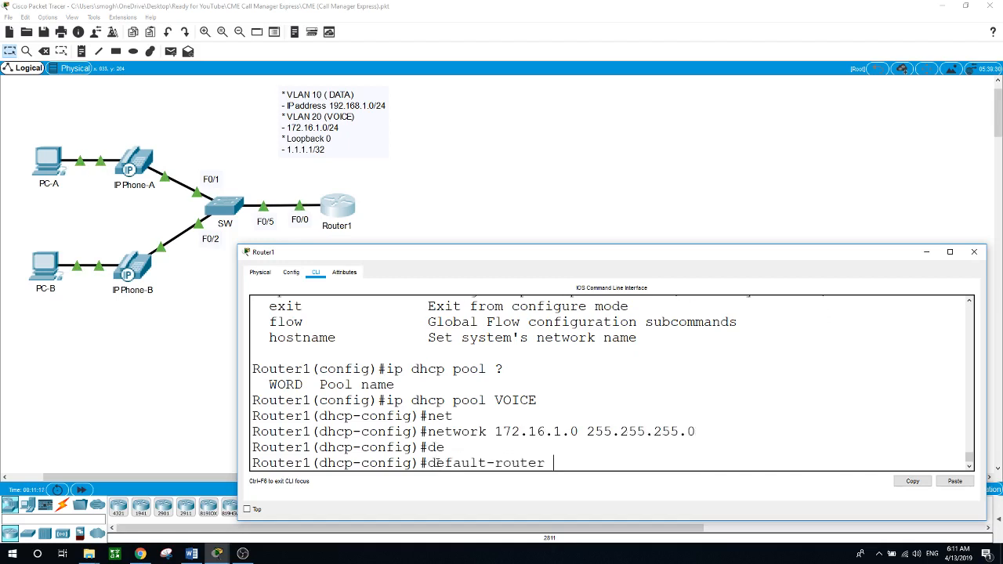
type("172.16.1.1")
key("Return")
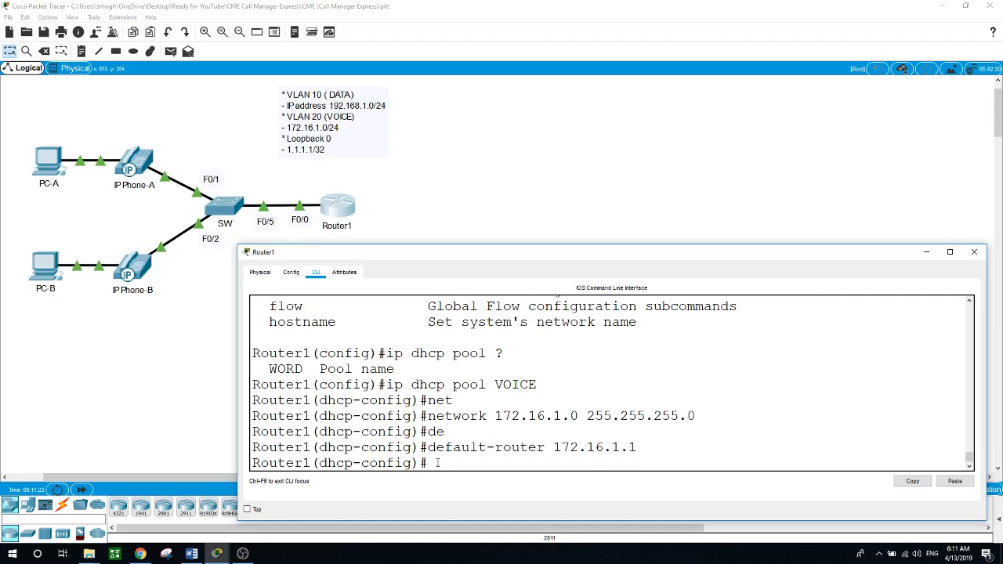
- Set DHCP option 150 to IP 172.16.1.1 in the VOICE pool and return to privileged EXEC mode
type("op")
key("Tab")
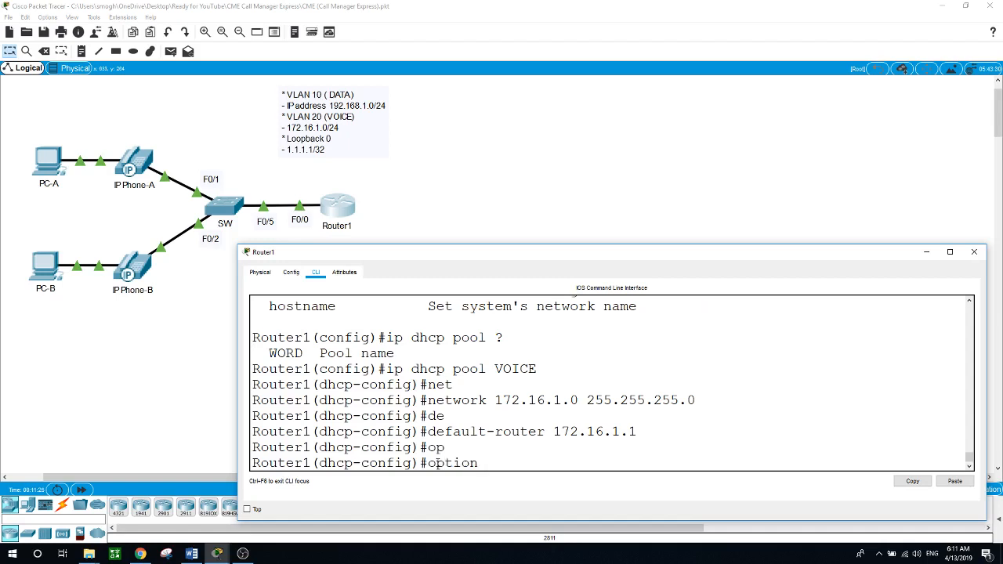
type("1")
type("50 ?")
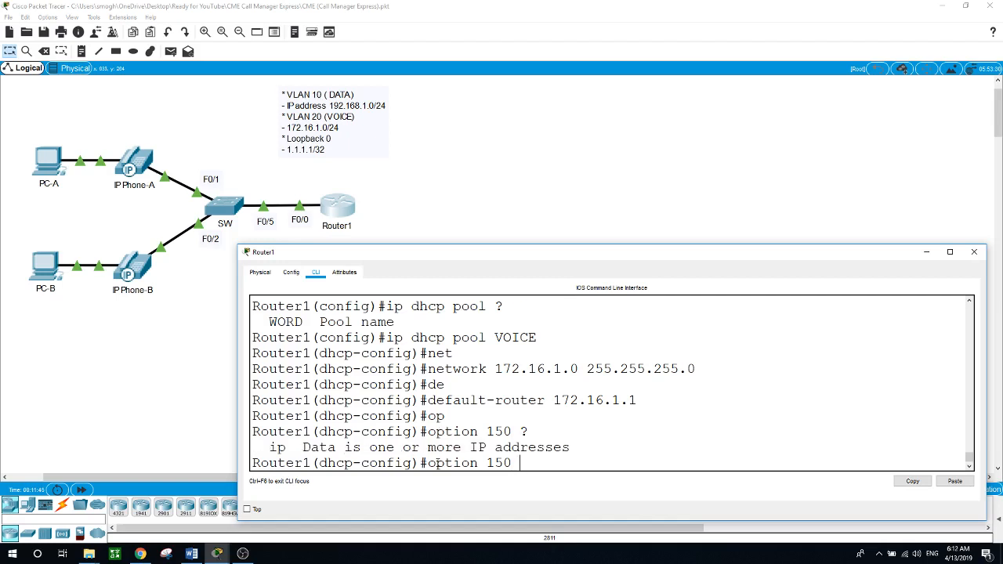
type("ip ")
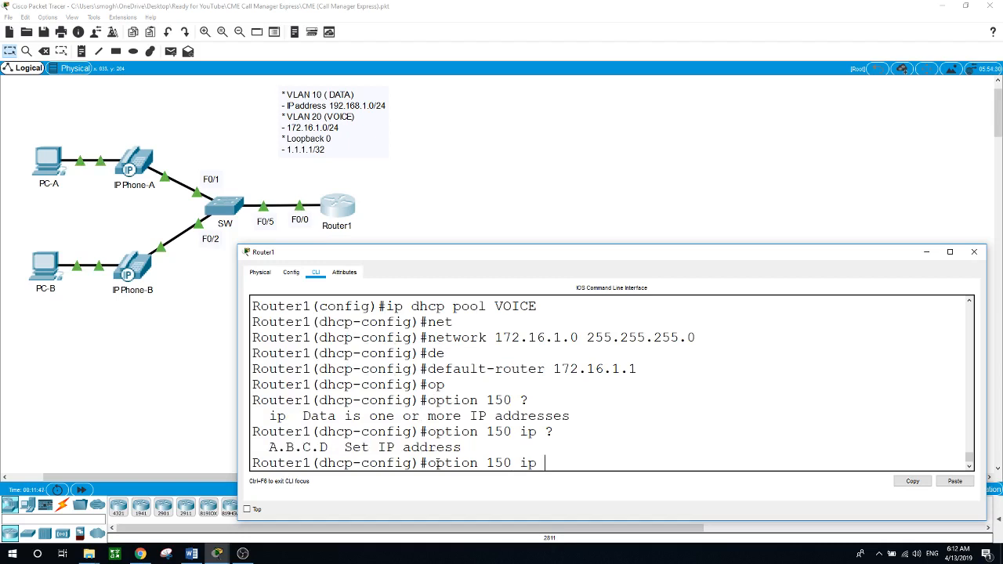
type("?172.16.1.1")
key("Return")
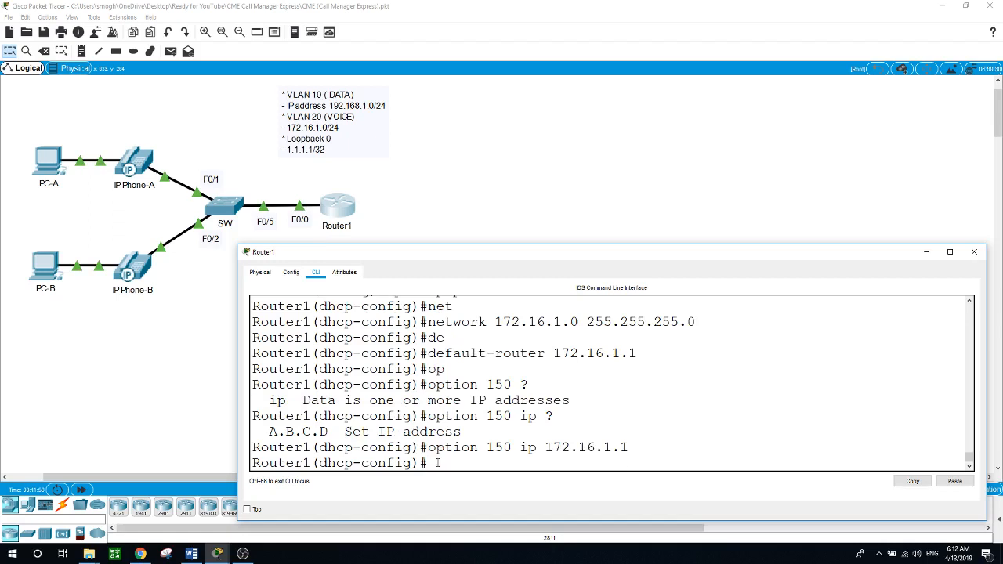
type("end")
key("Return")
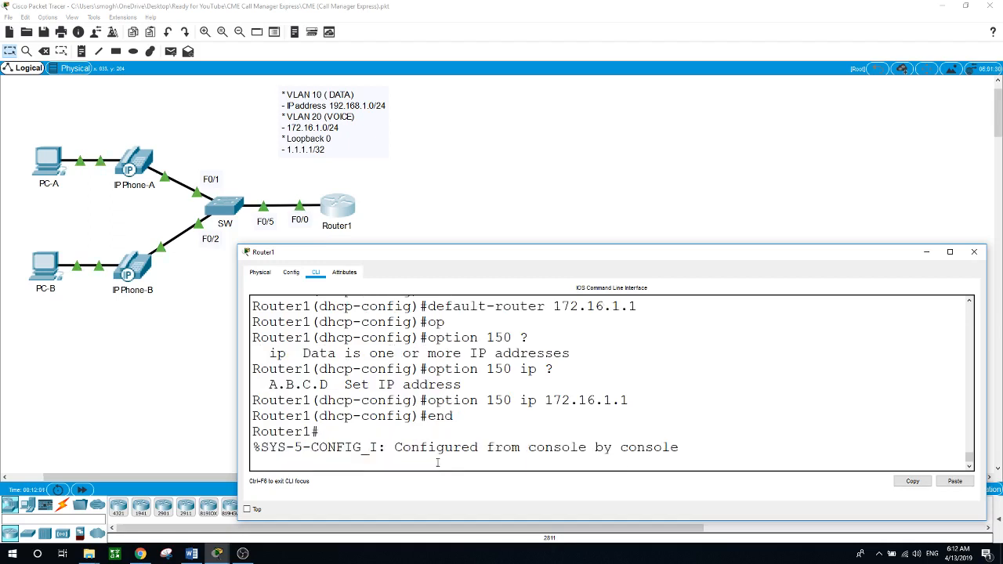
- Display Router1's running configuration and review the DHCP excluded addresses and the DATA and VOICE pools
type("show run")
key("Return")
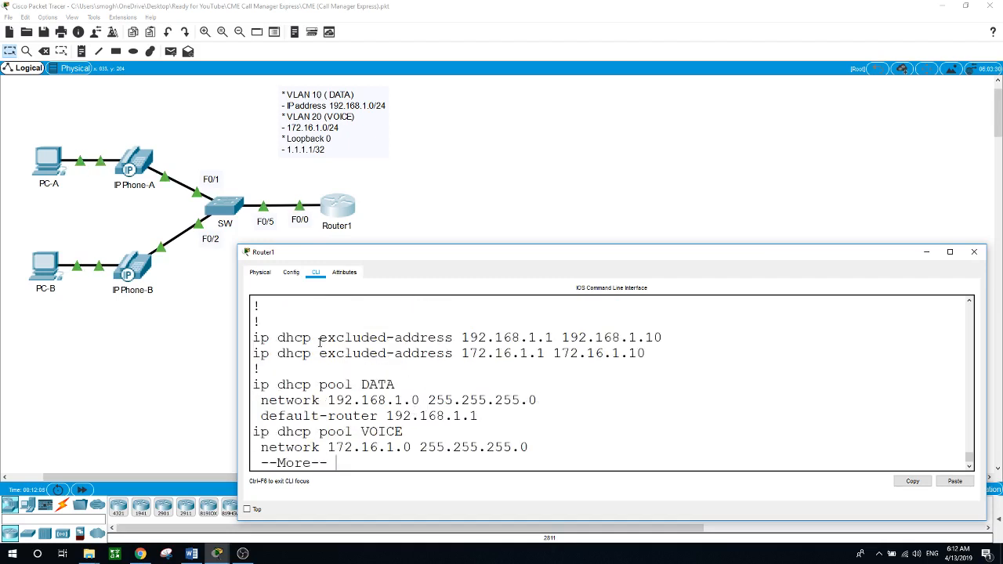
left_click_drag(261, 337, 670, 341)
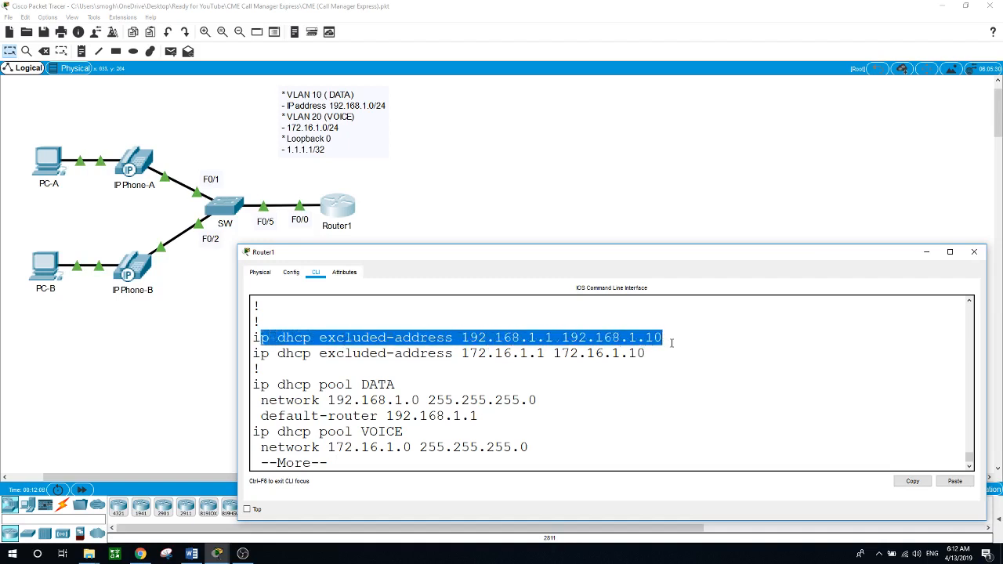
left_click(478, 364)
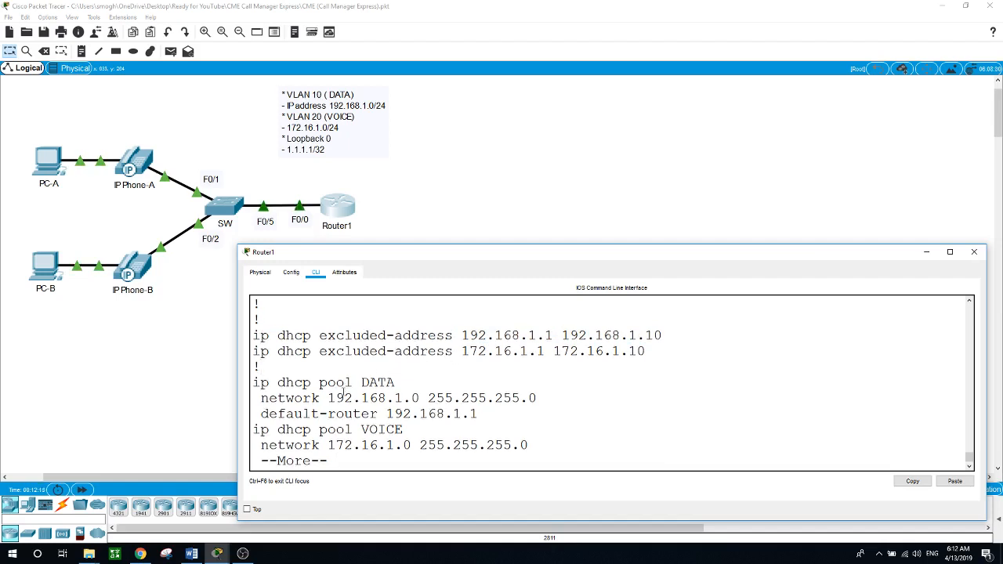
key("space")
scroll(358, 402, "up", 5)
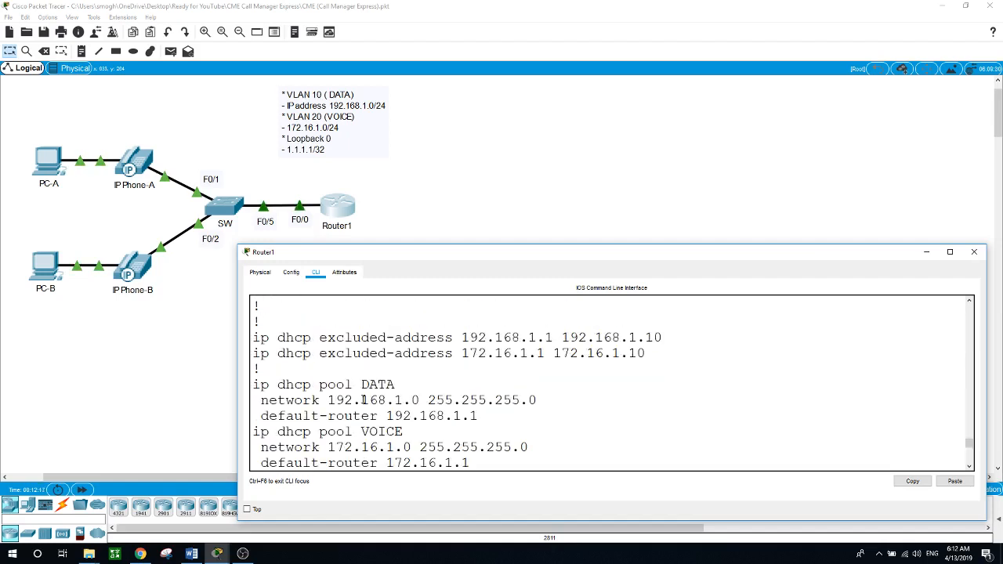
scroll(363, 400, "down", 1)
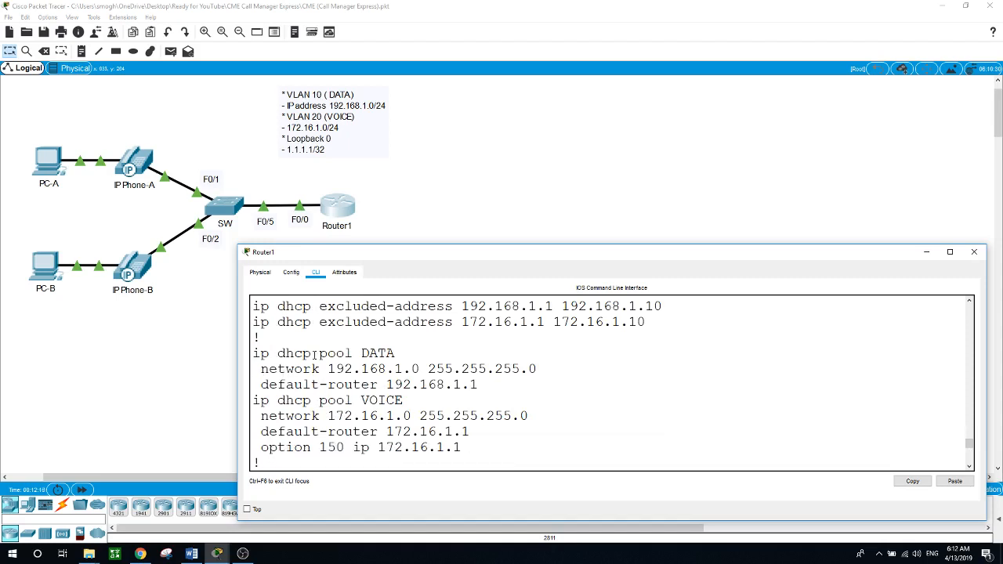
- Review the DHCP pools and page through the rest of Router1's running configuration to return to the prompt
left_click_drag(321, 353, 387, 354)
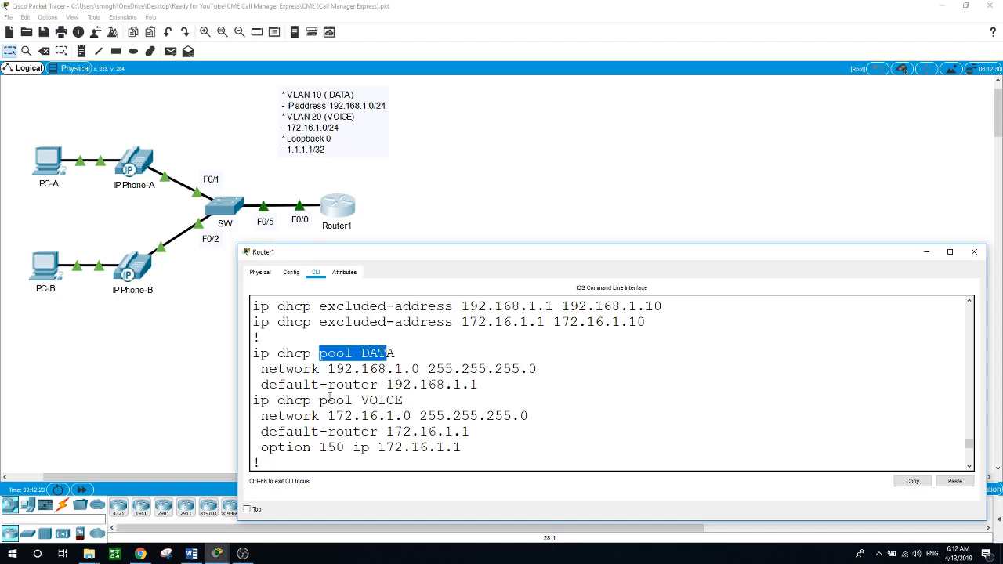
scroll(329, 431, "down", 6)
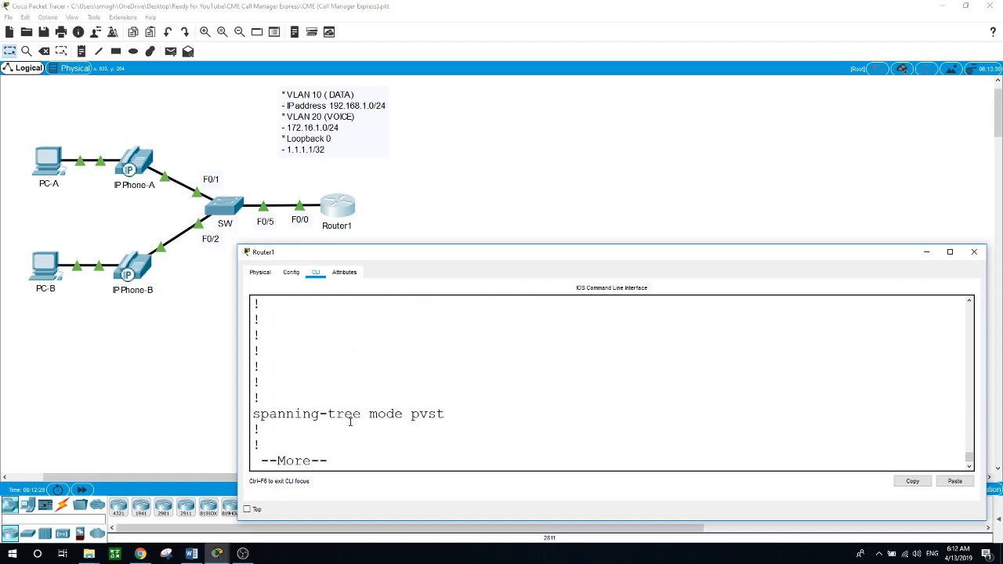
key("space")
key("space")
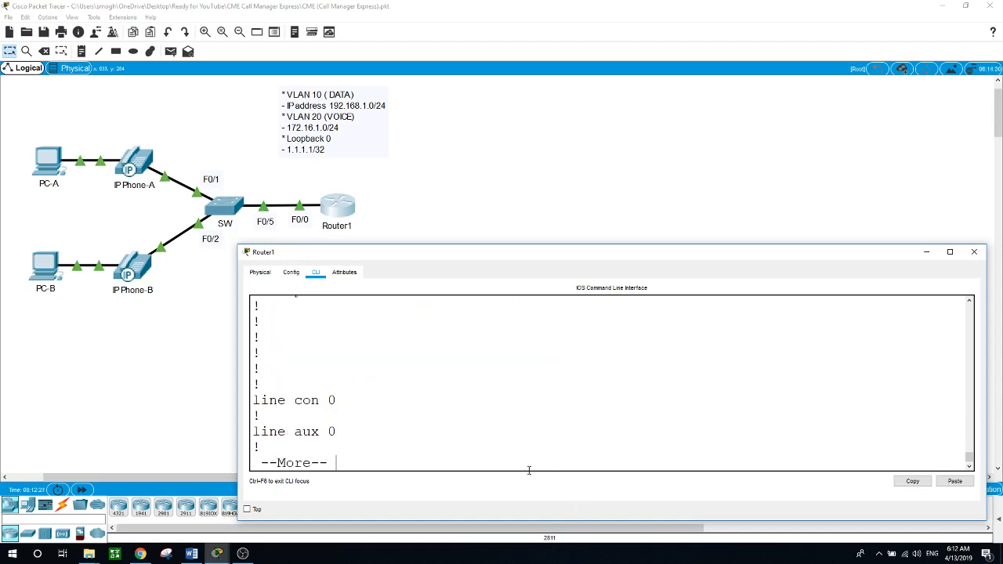
key("Return")
key("Return")
key("Return")
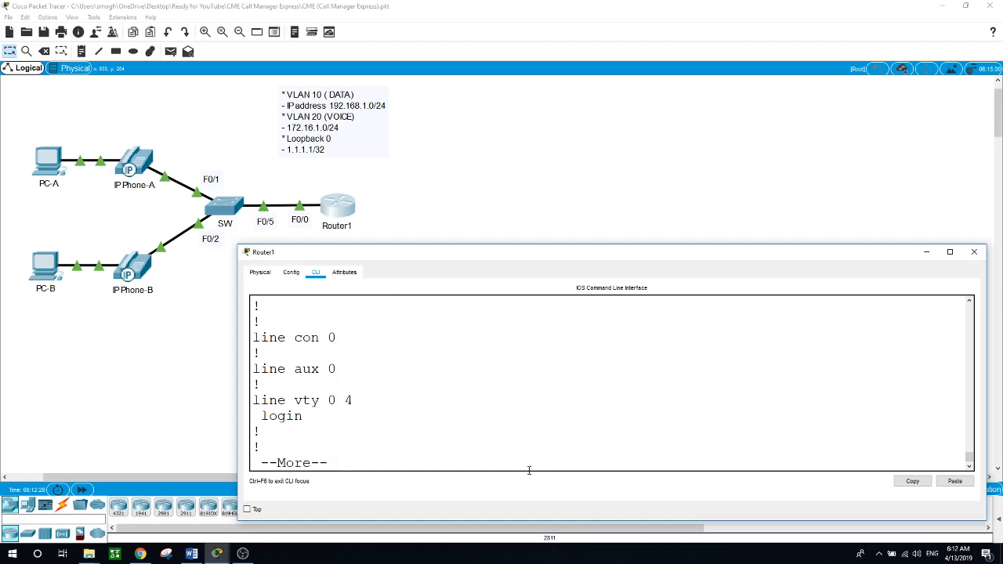
key("space")
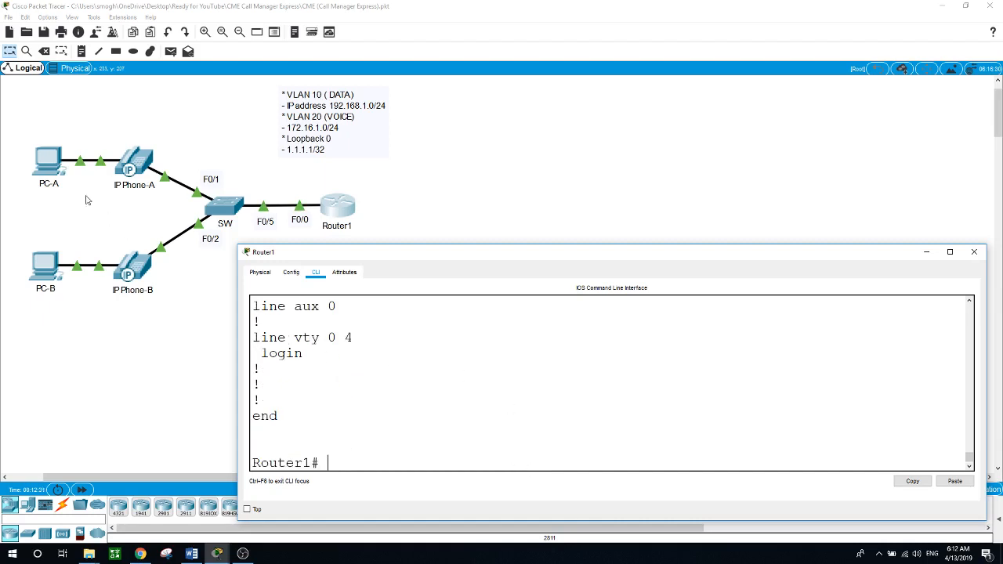
- Set PC-A's FastEthernet0 IPv4 configuration to DHCP
left_click(55, 163)
left_click(55, 163)
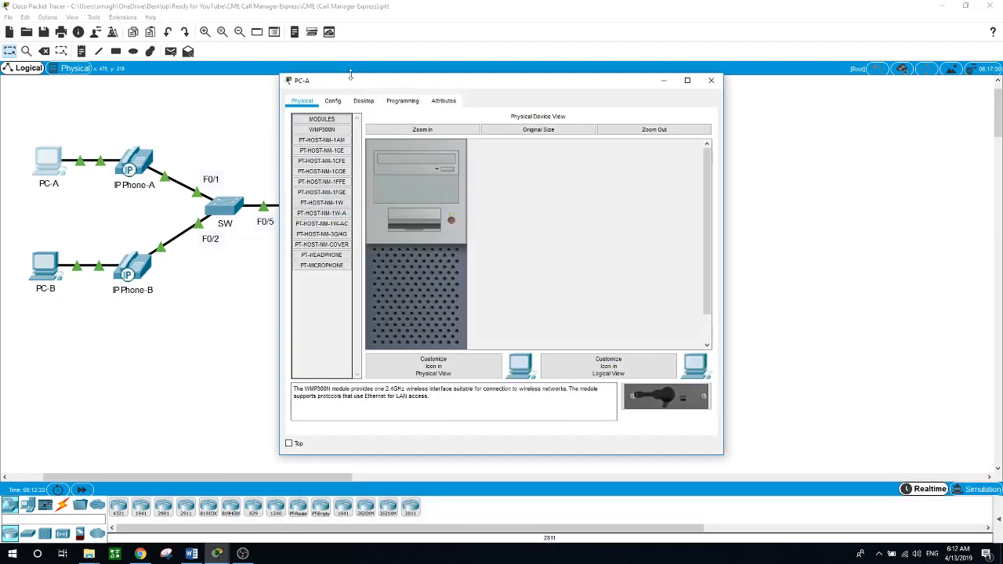
left_click(363, 101)
left_click(342, 124)
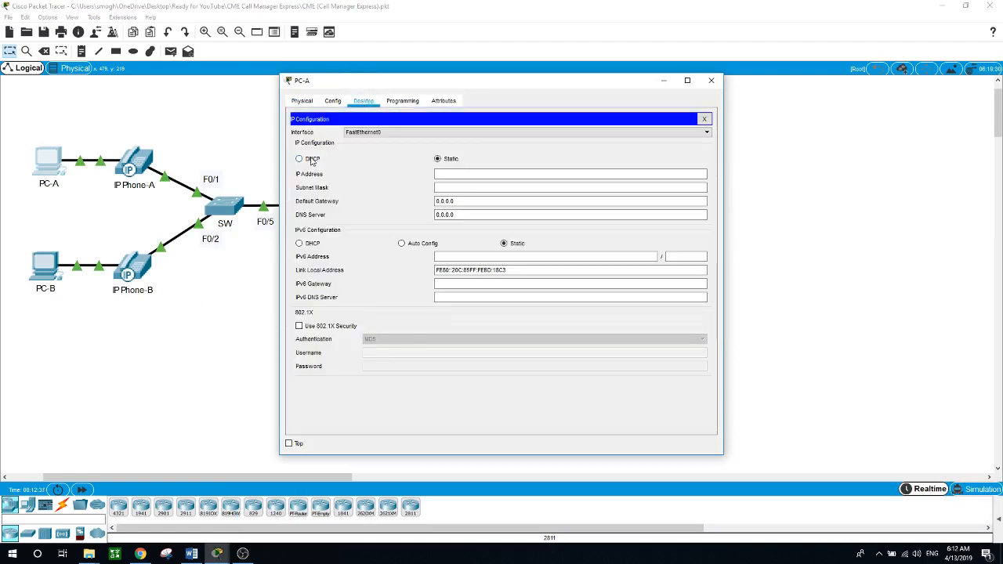
left_click(312, 160)
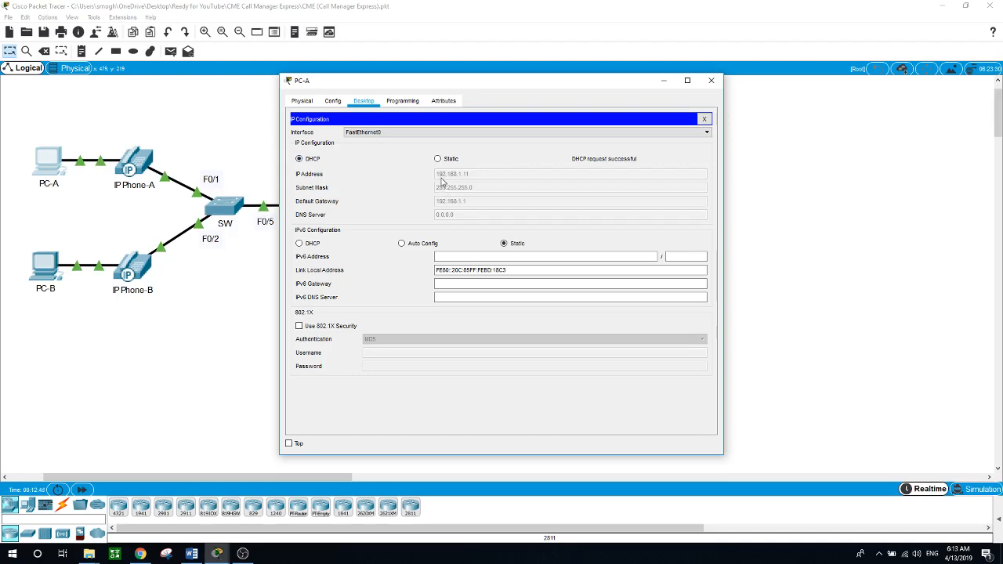
- Set PC-B's FastEthernet0 IPv4 configuration to DHCP and check PC-A's IP settings for comparison
left_click(43, 266)
left_click(43, 267)
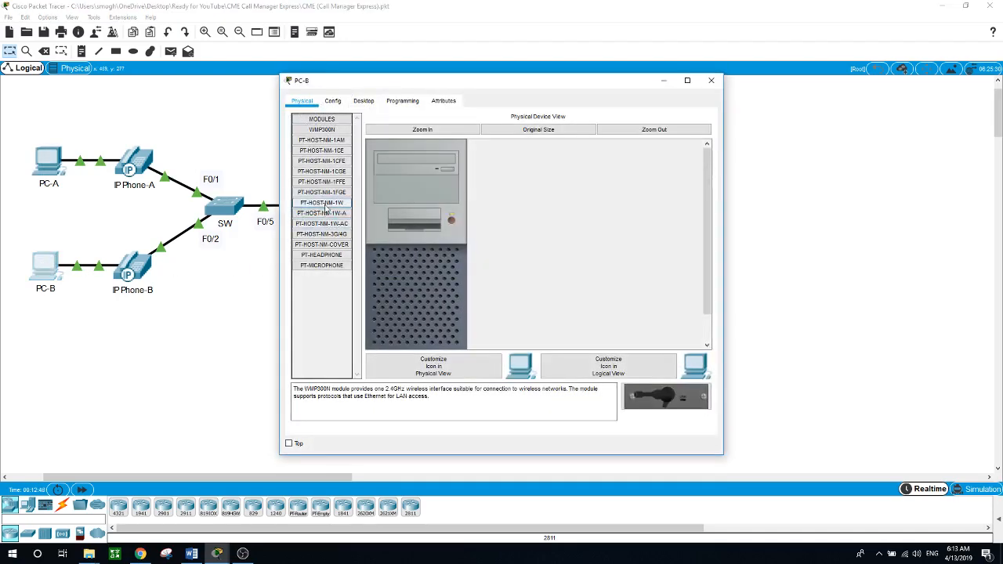
left_click(363, 103)
left_click(352, 145)
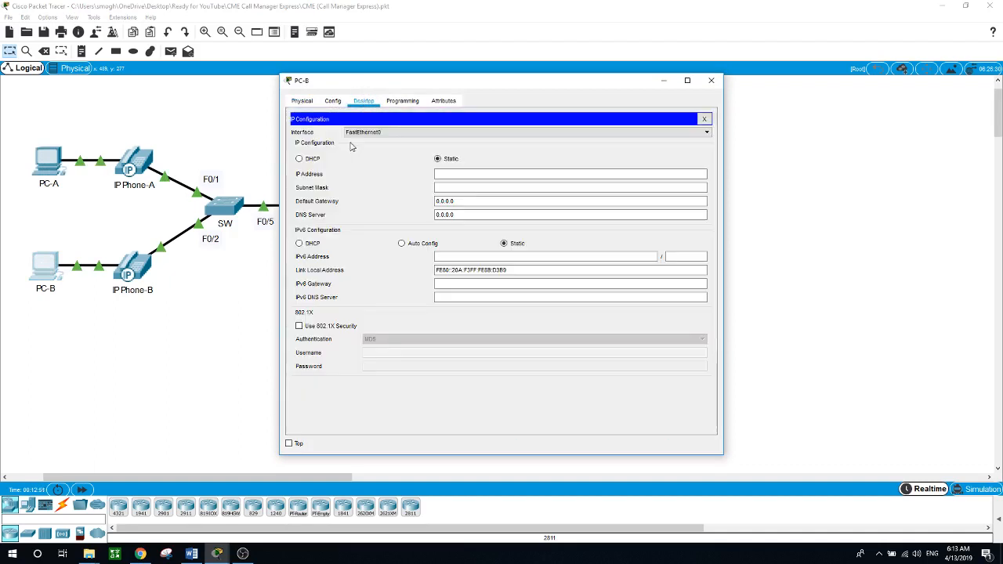
left_click(305, 159)
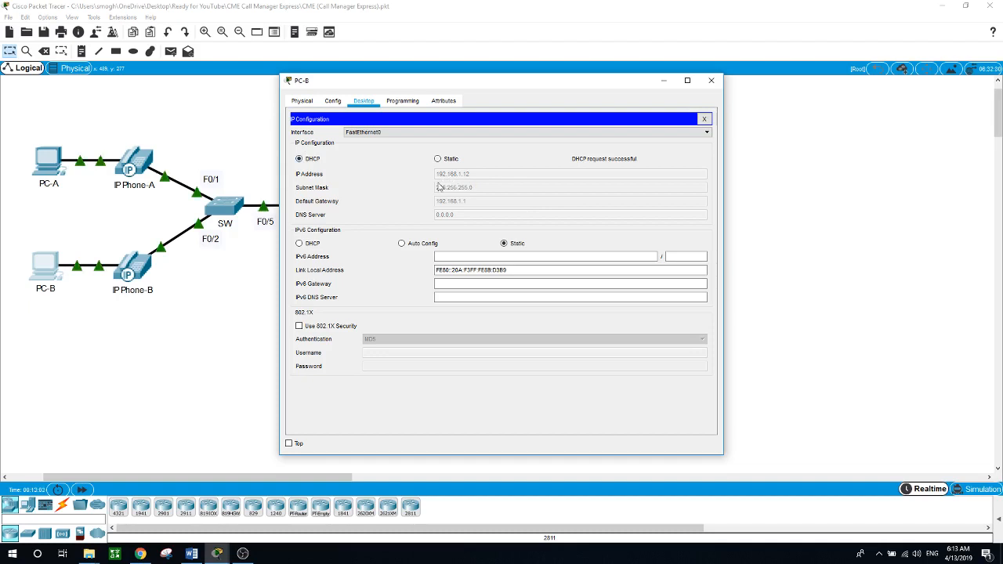
left_click(47, 164)
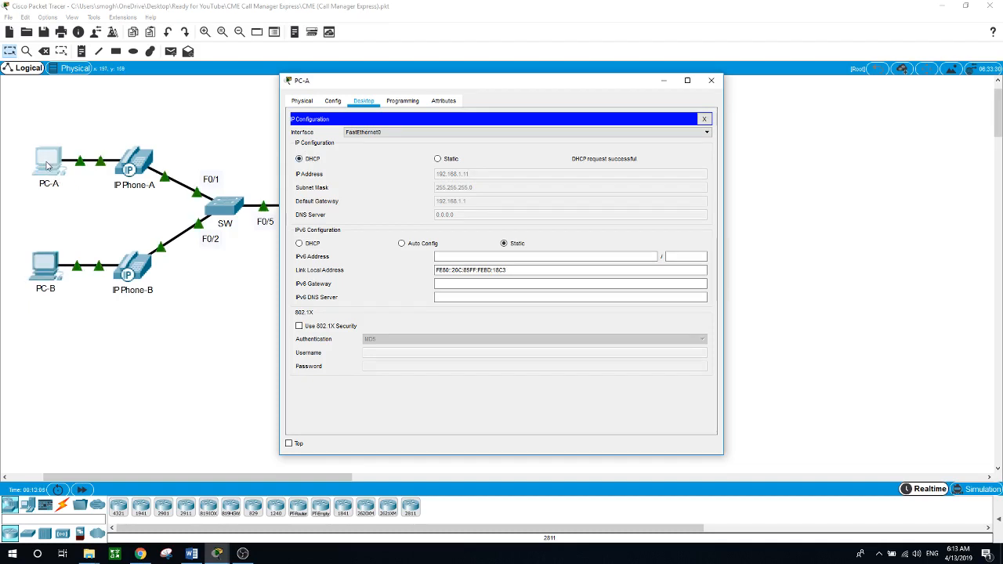
left_click(75, 210)
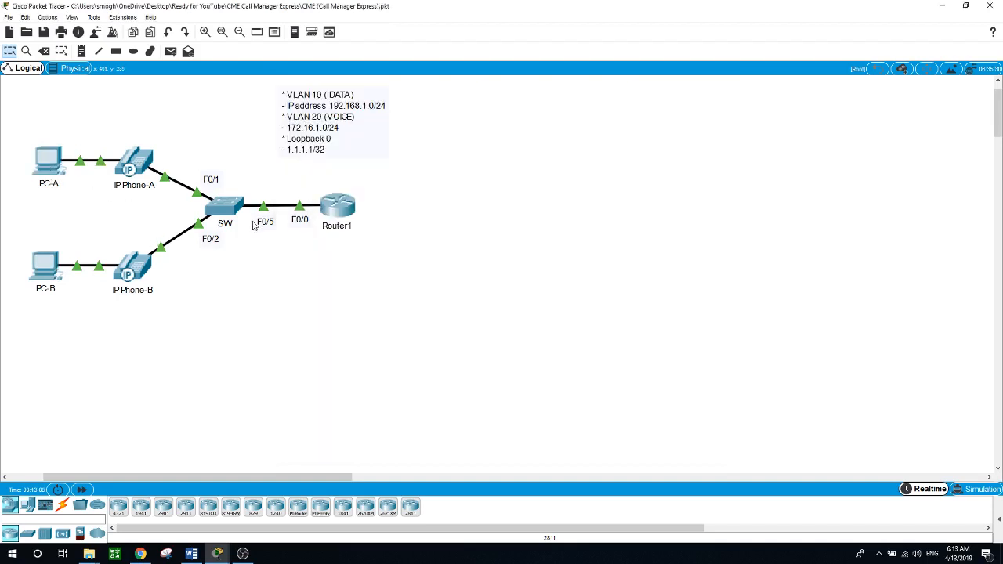
- Display the DHCP bindings on Router1 and examine the addresses leased on the data and voice networks
left_click(338, 208)
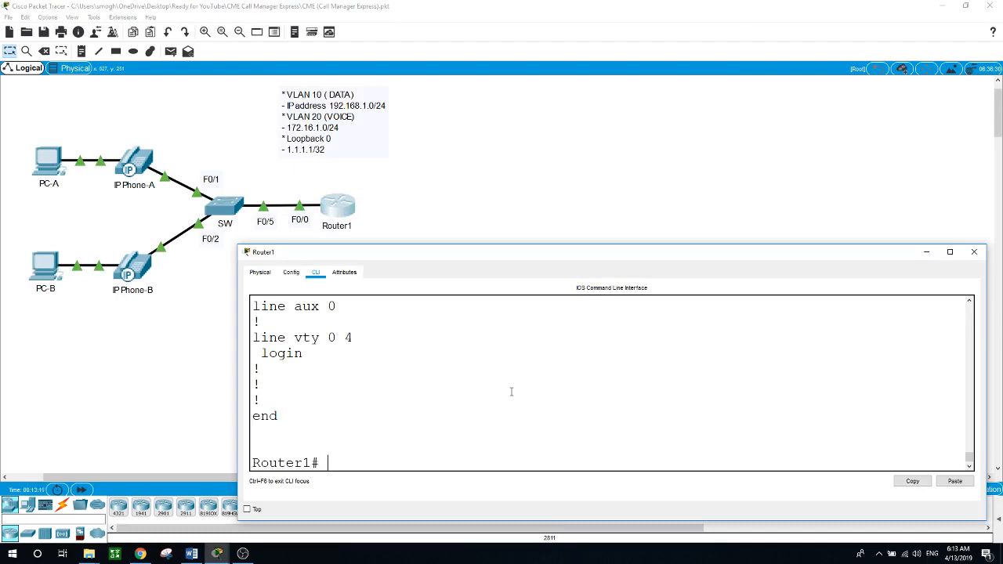
type("show ip dhcp binding")
key("Return")
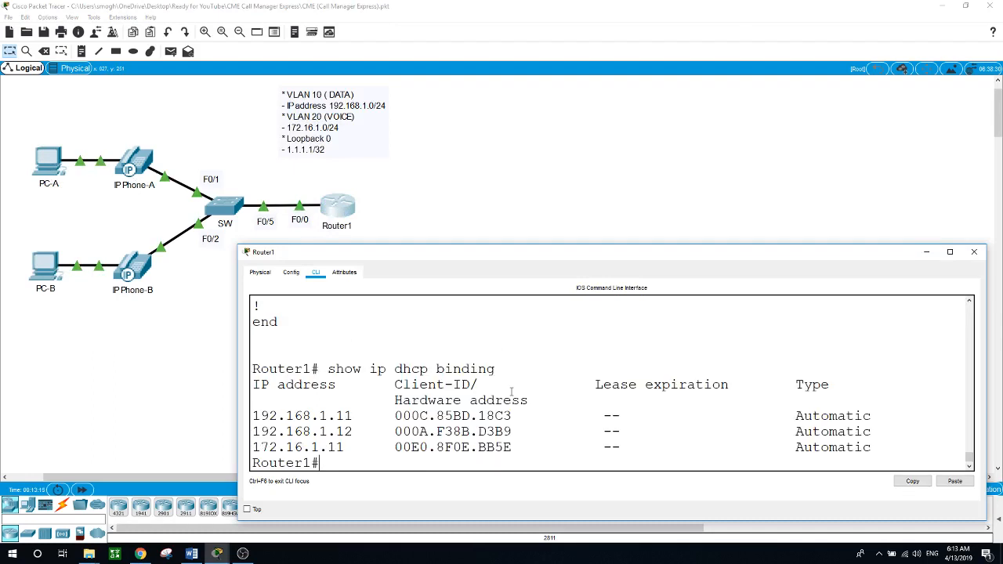
key("Return")
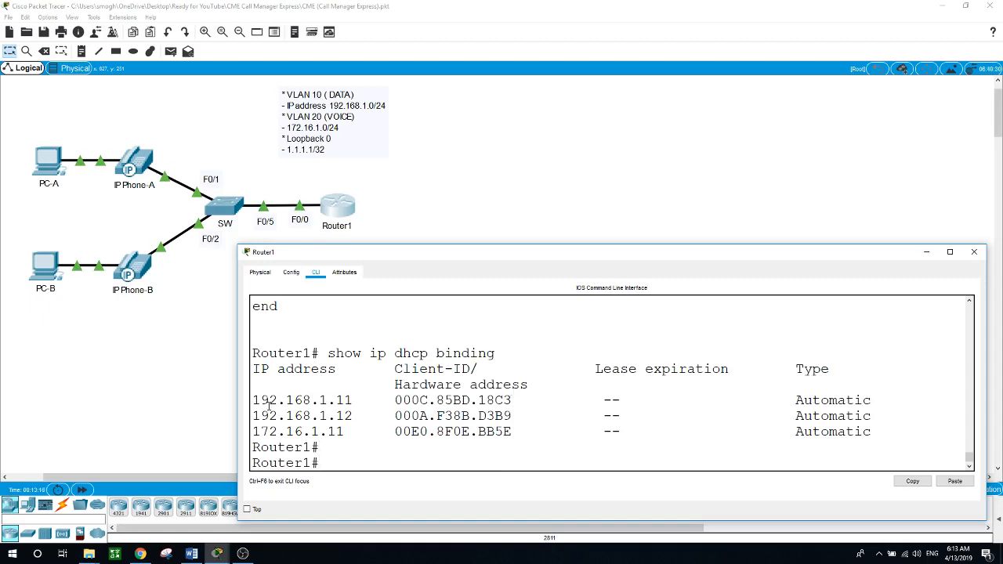
left_click_drag(252, 399, 389, 418)
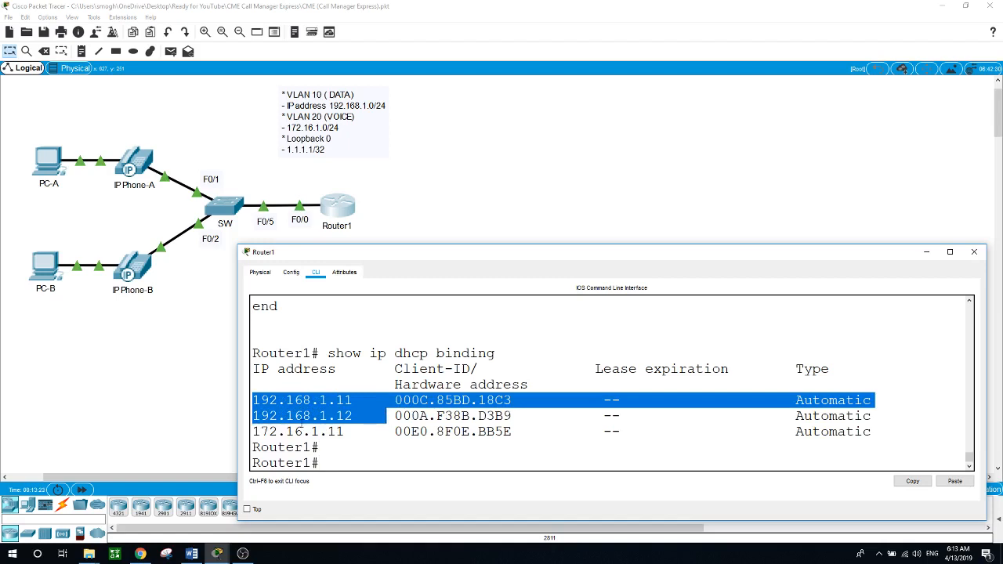
left_click_drag(254, 429, 351, 431)
left_click(340, 460)
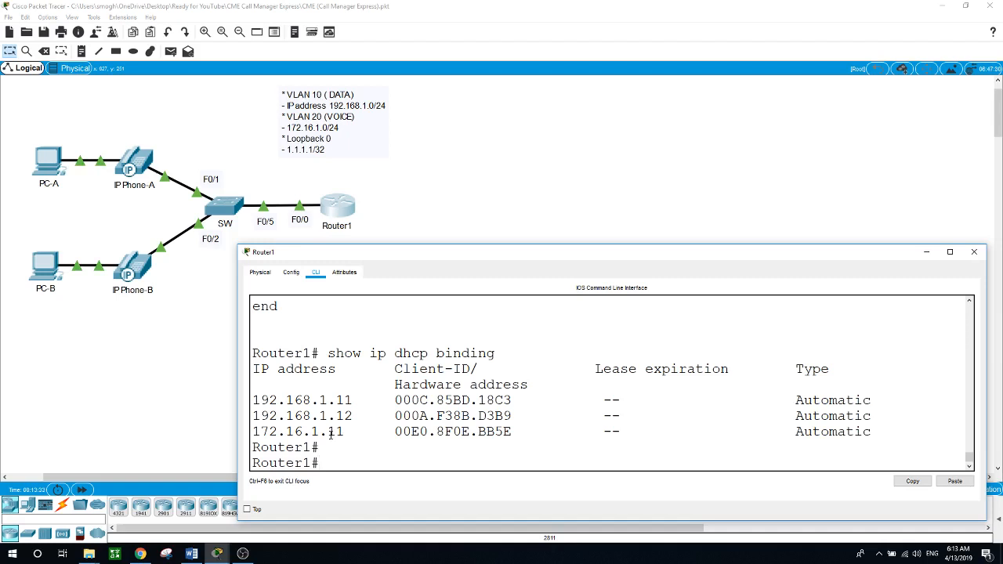
- Return SW to privileged EXEC mode and list its CDP neighbors to examine the attached devices
left_click(222, 208)
key("Return")
key("Return")
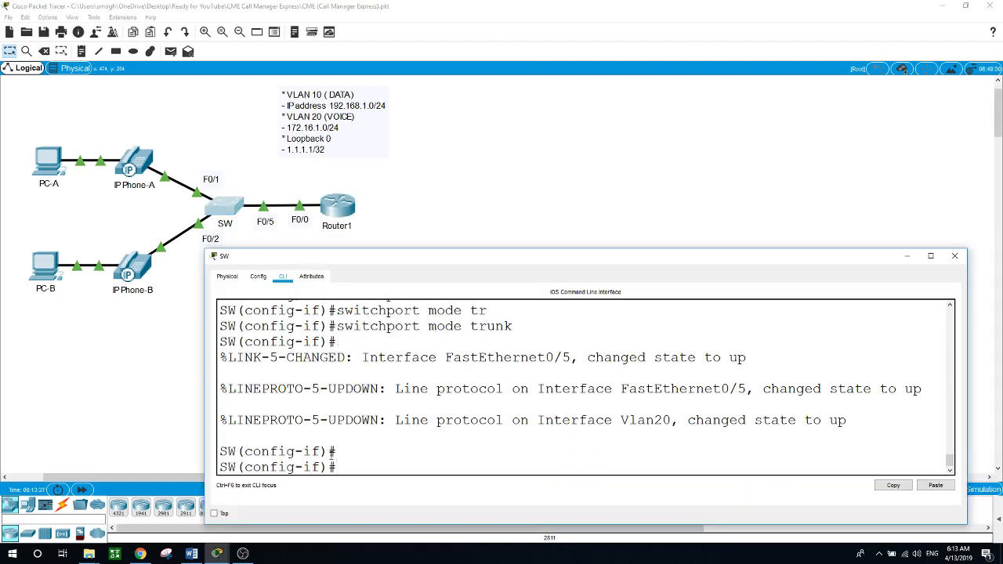
type("end")
key("Return")
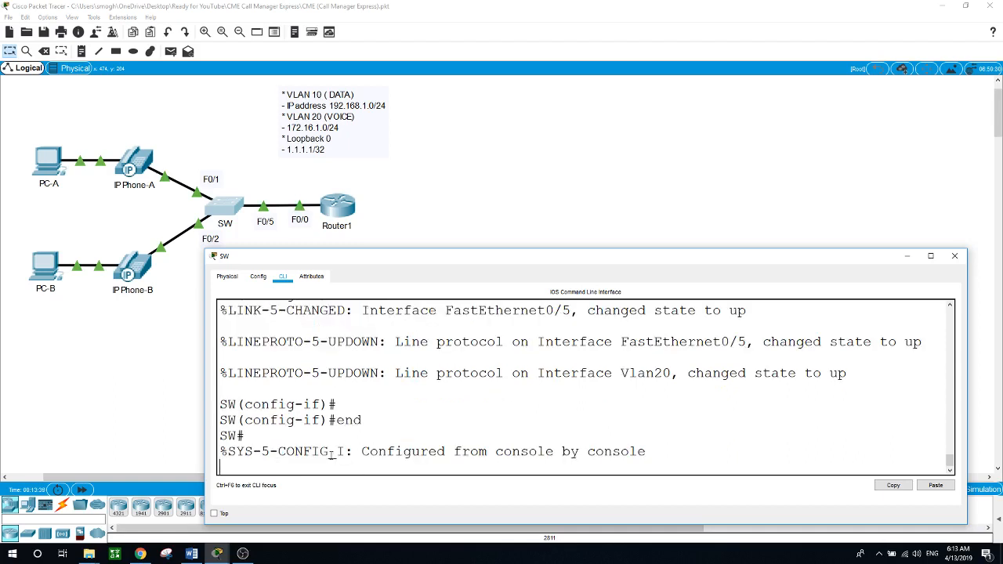
type("show cdp neigh")
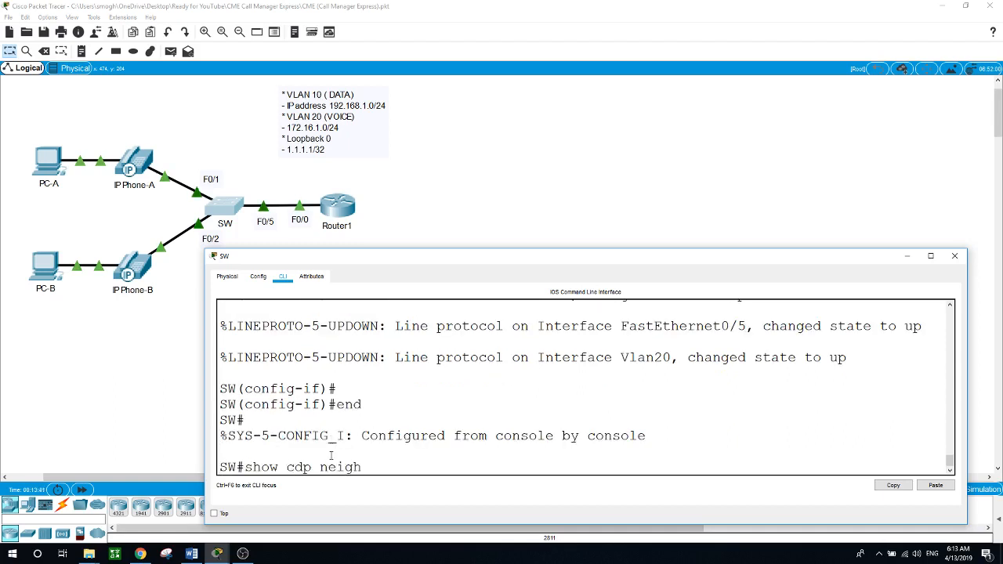
key("Return")
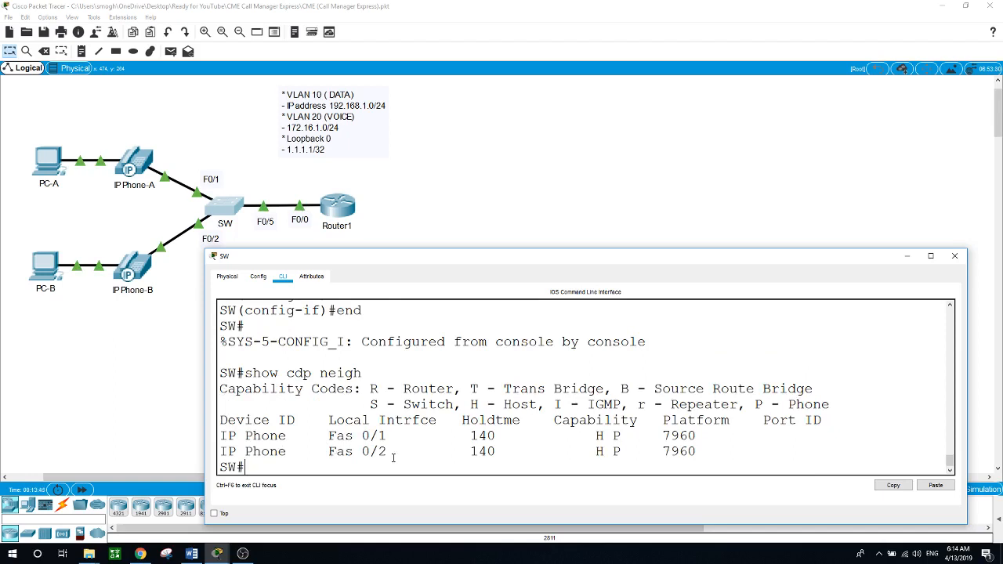
left_click_drag(289, 437, 256, 452)
left_click(280, 471)
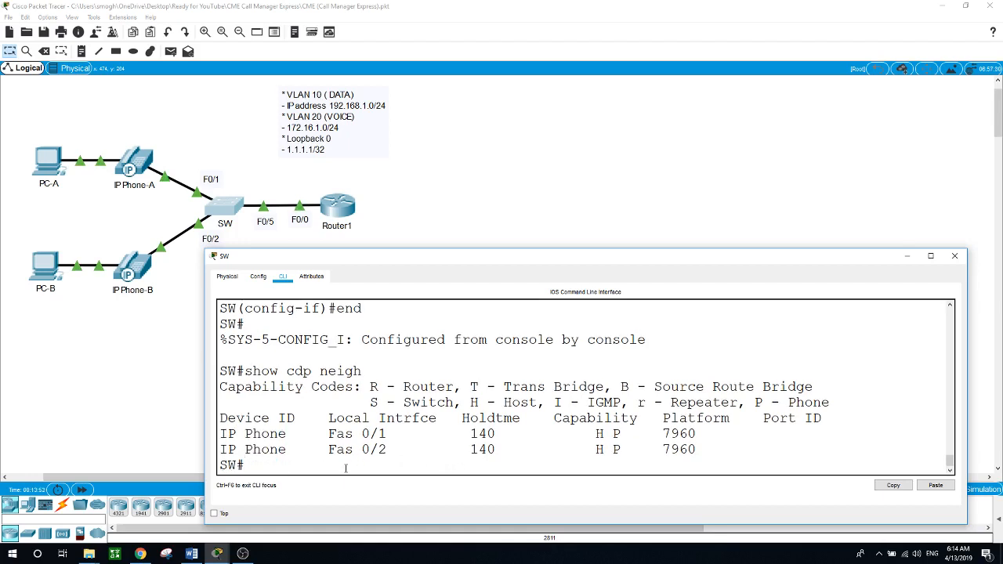
- Display Router1's DHCP bindings again and examine the voice leases and the clients' hardware addresses
left_click(338, 205)
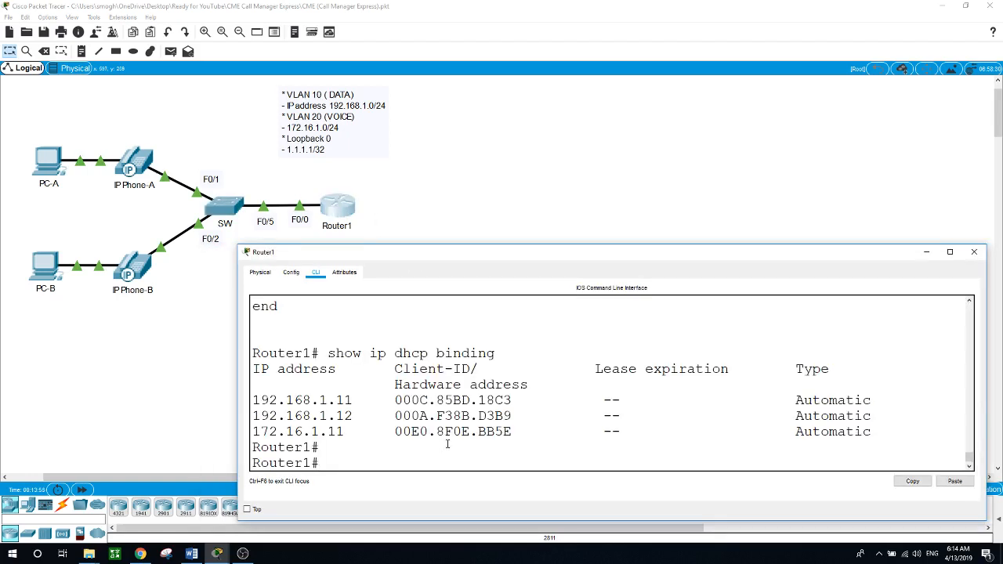
key("Up")
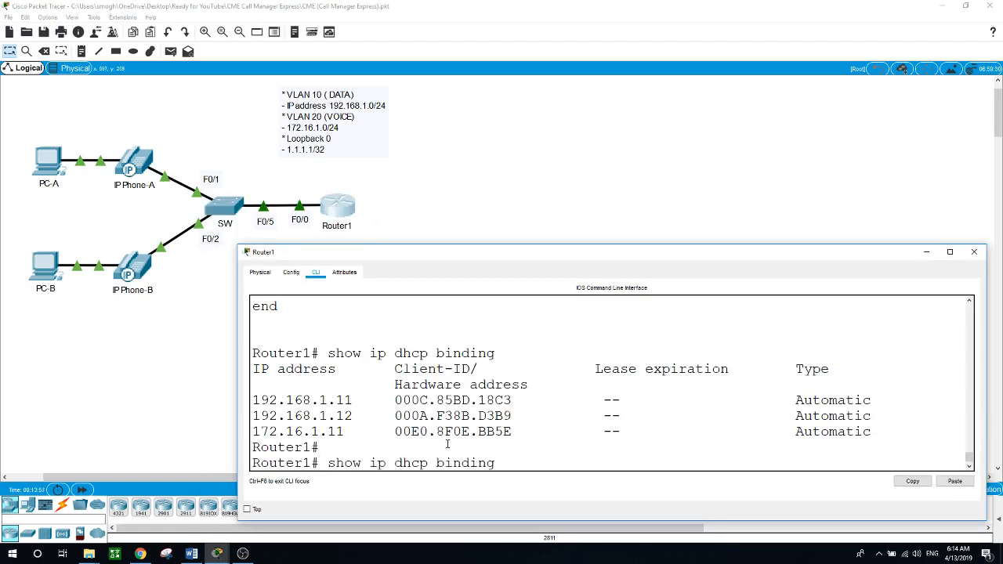
key("Return")
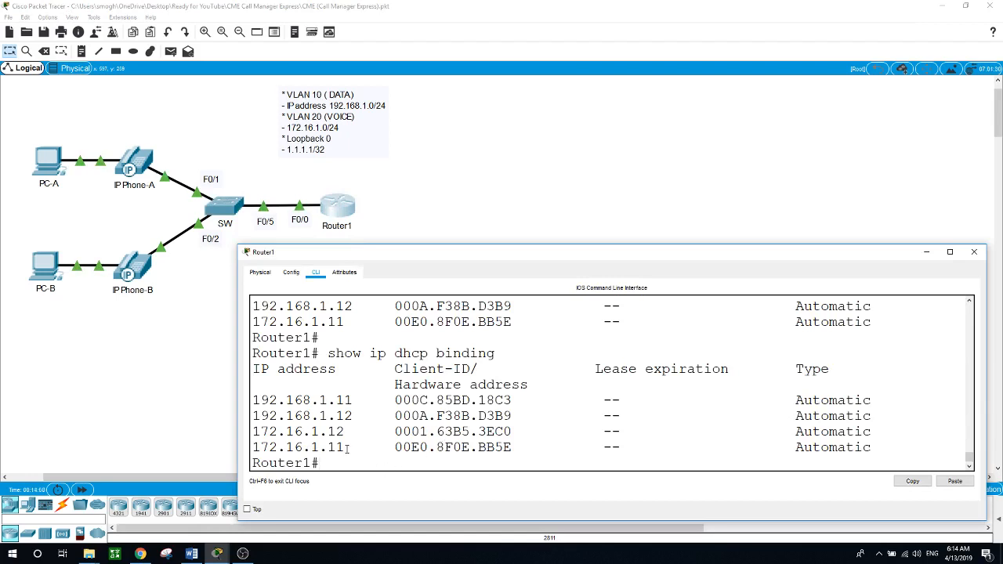
left_click_drag(347, 447, 262, 448)
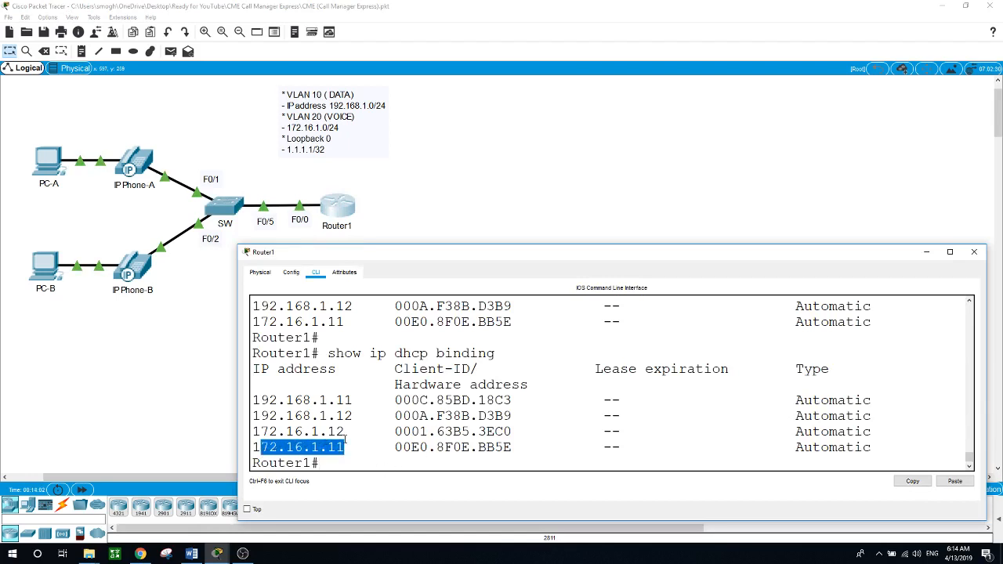
left_click_drag(394, 400, 524, 445)
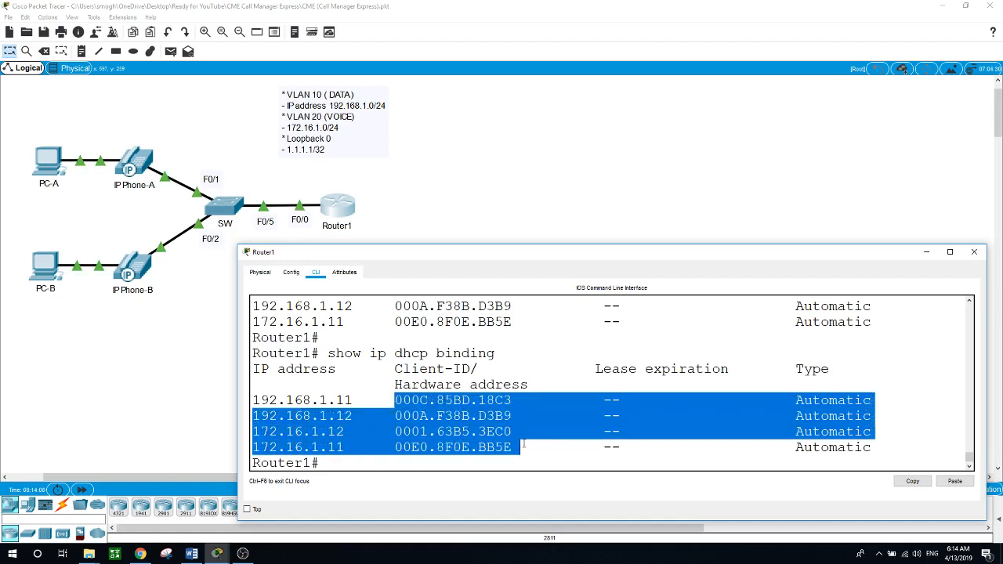
left_click(486, 460)
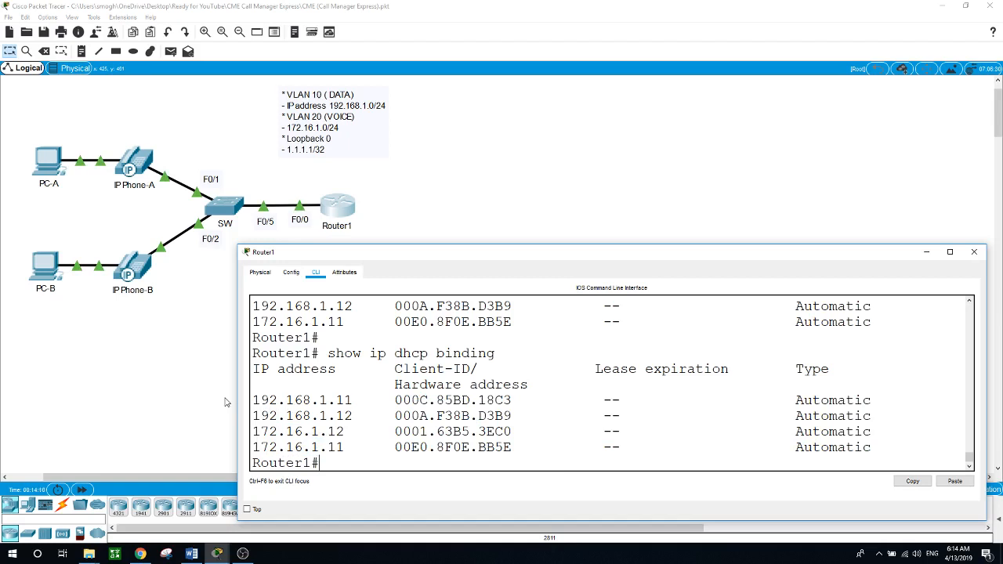
left_click(185, 390)
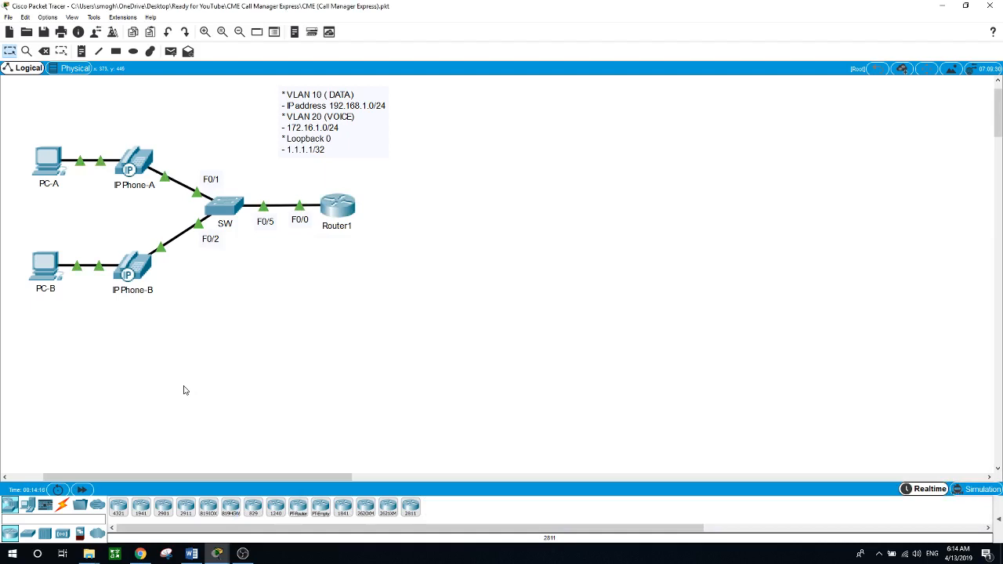
- Enter telephony-service configuration mode on Router1 and list the commands available there
left_click(348, 224)
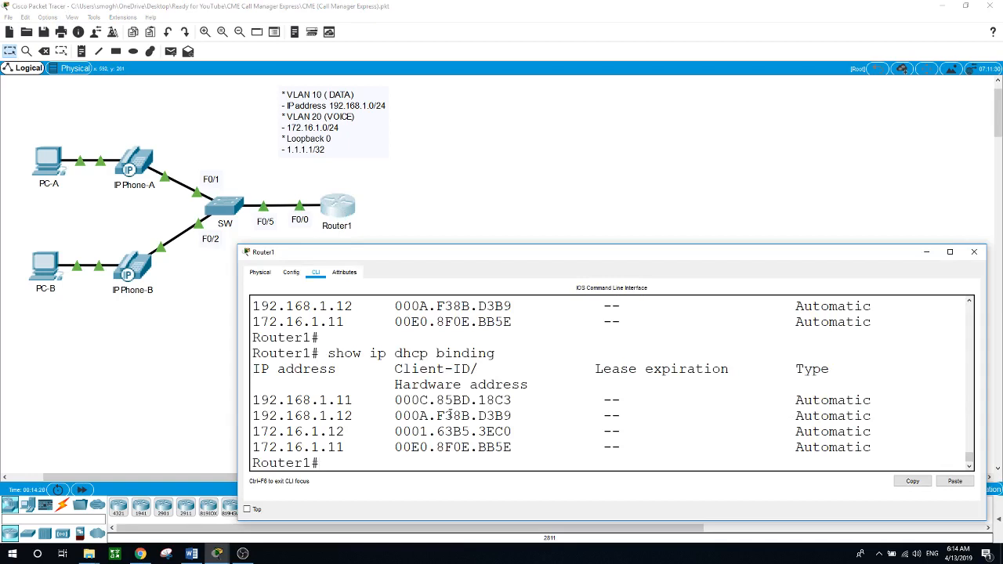
type("conf t")
key("Return")
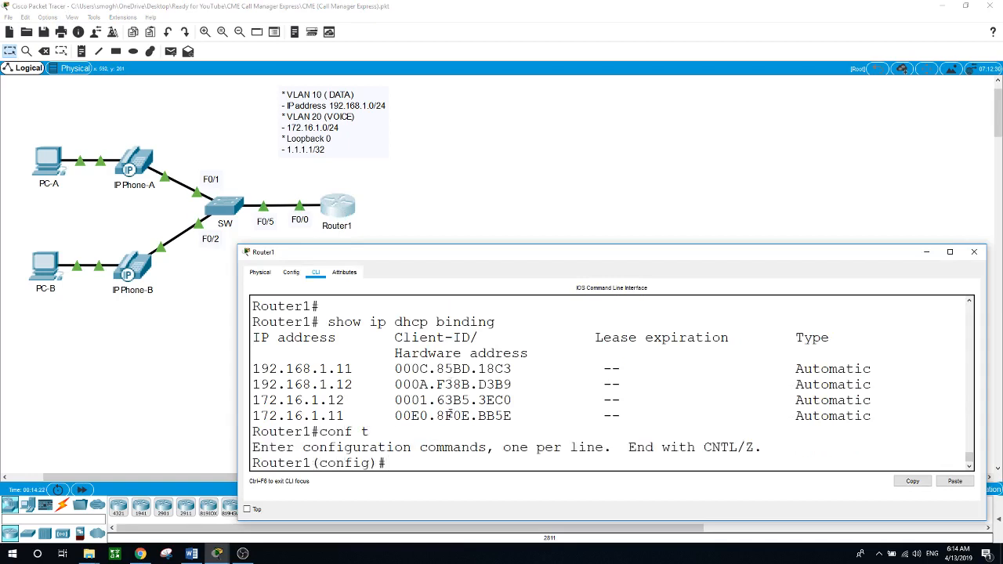
type("te")
key("Tab")
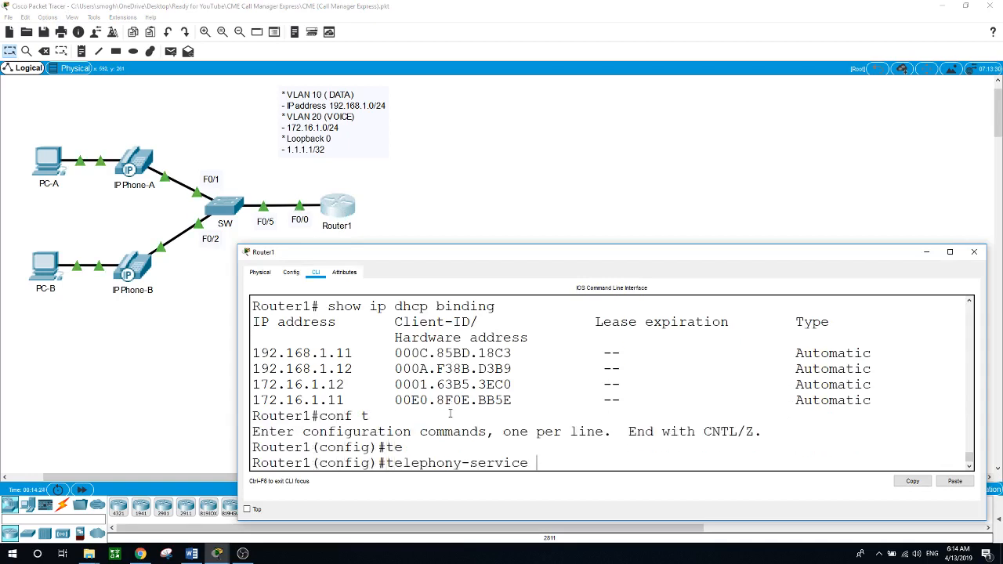
key("Return")
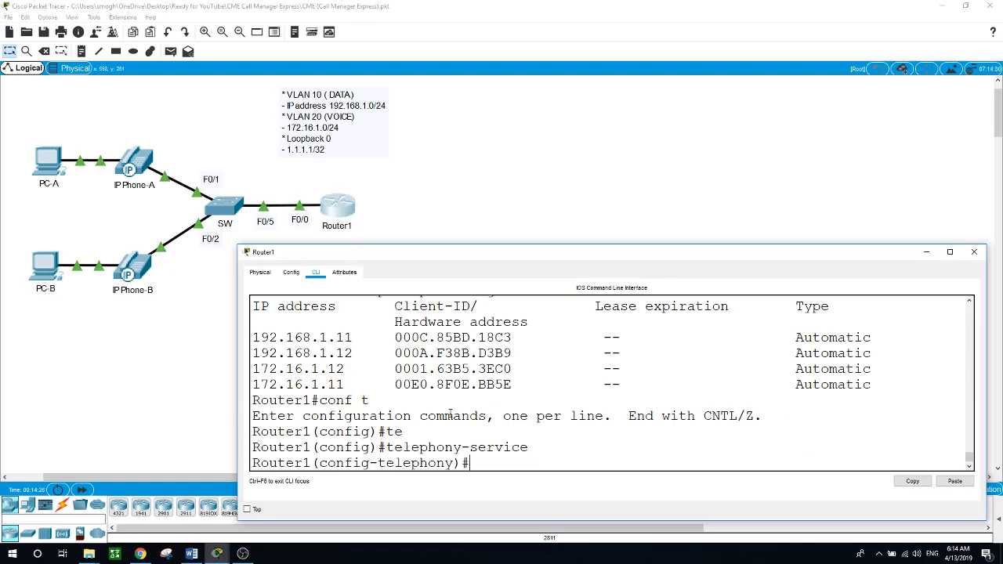
type("?")
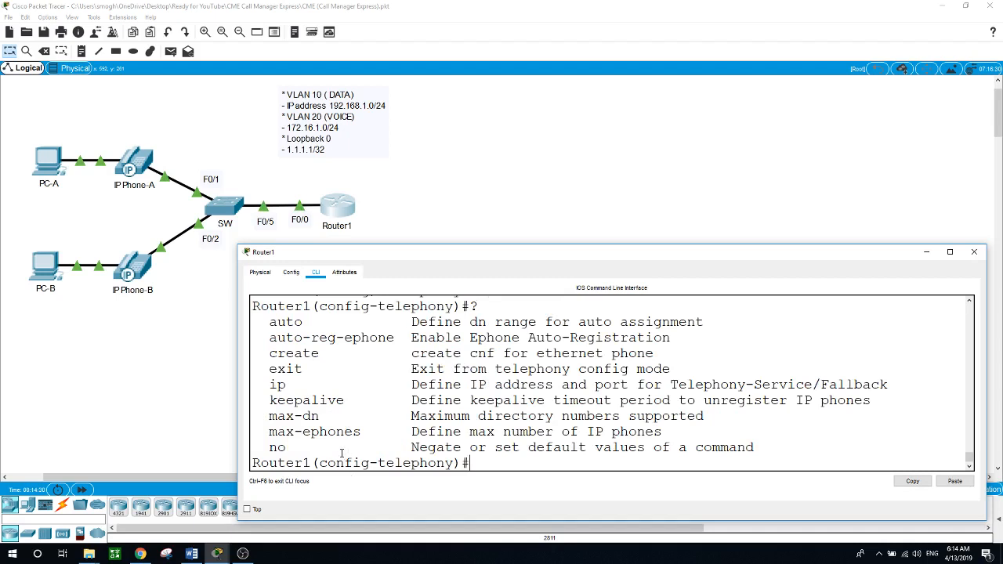
- Set the maximum number of IP phones supported by Router1's telephony service to 2 with max-ephones, checking the allowed range first
left_click_drag(269, 432, 374, 433)
left_click(489, 464)
type("max-eph")
key("Tab")
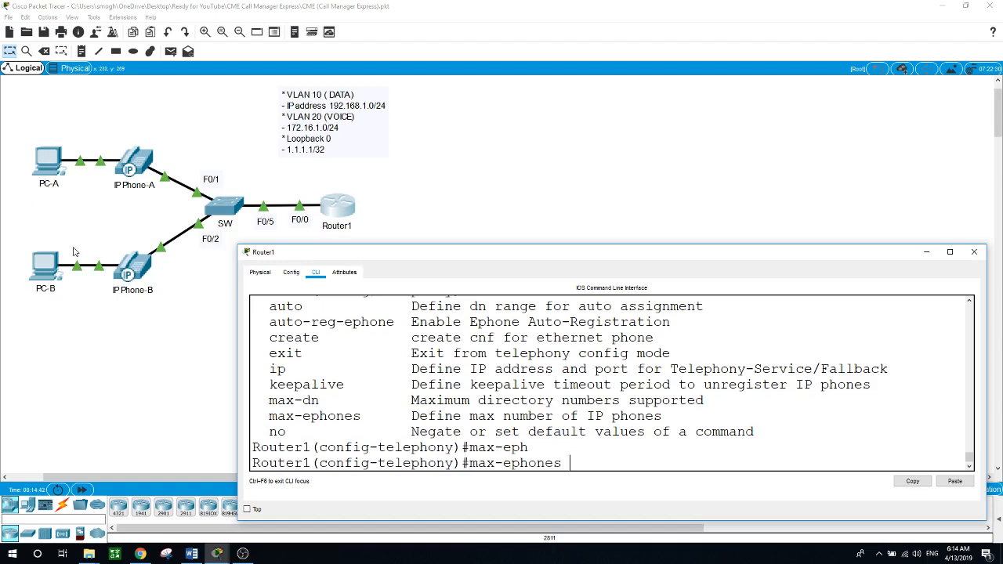
type("2")
key("BackSpace")
type("?")
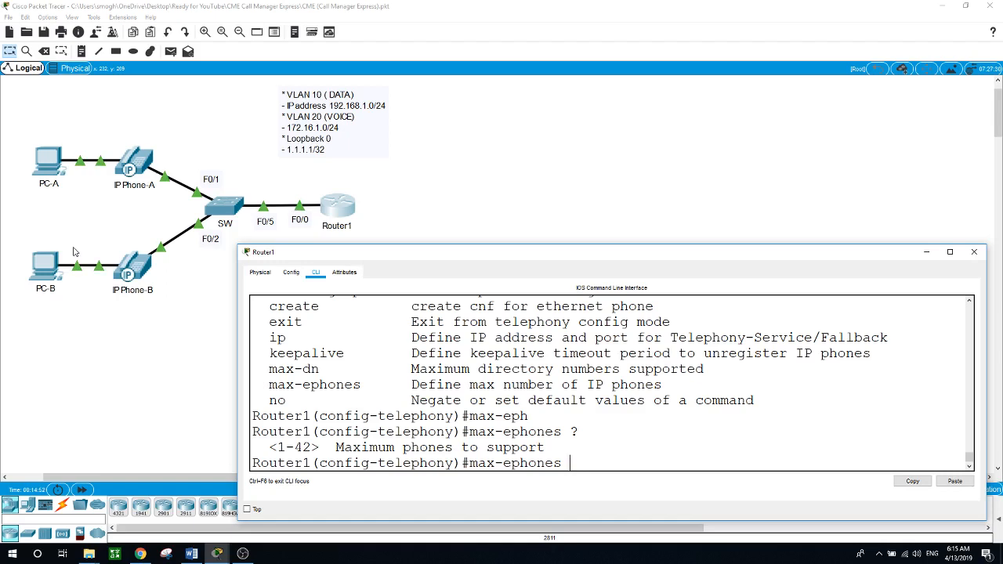
type("2")
key("Return")
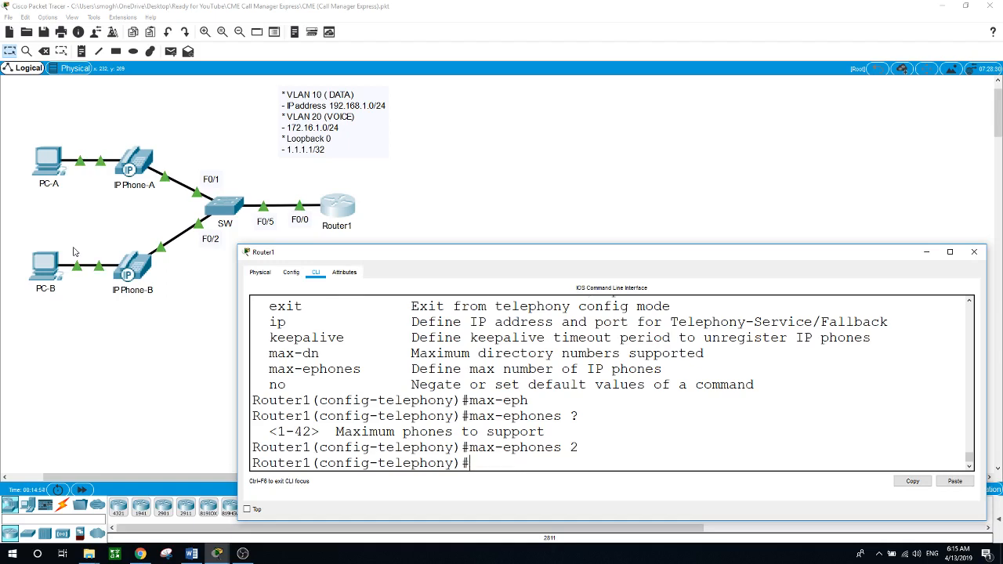
- Set the telephony service's maximum directory numbers to 2 with max-dn, checking the allowed range first
type("me")
type("x")
type("-dn")
type(" ?")
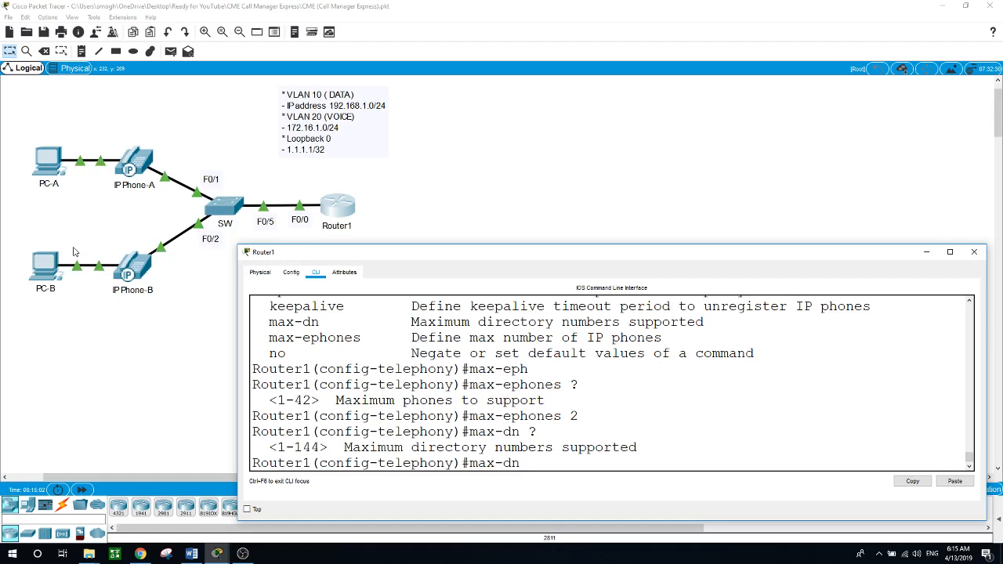
type("2")
key("Return")
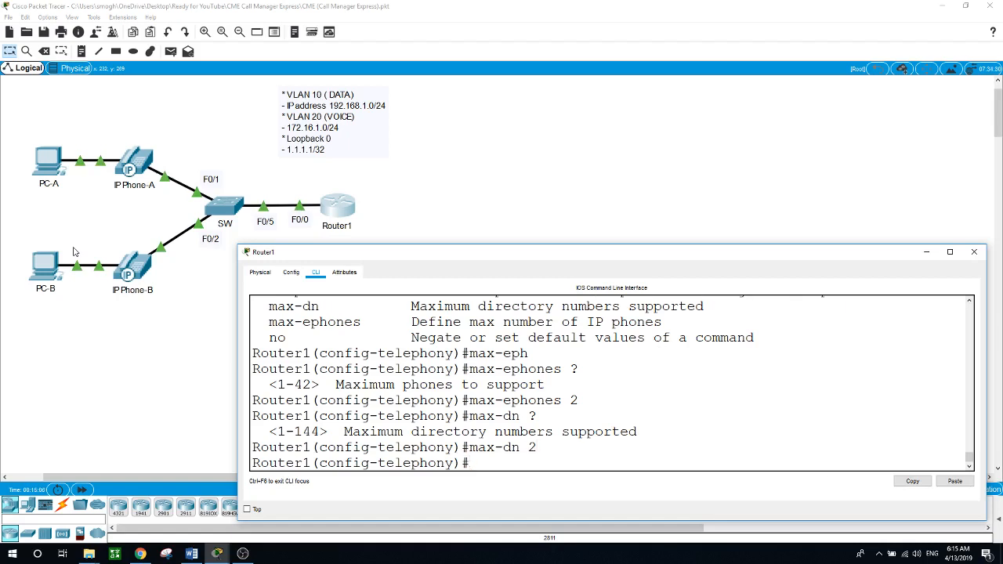
- Set the telephony service's IP source address to 172.16.1.1 with port 2000
type("?")
type("ip ")
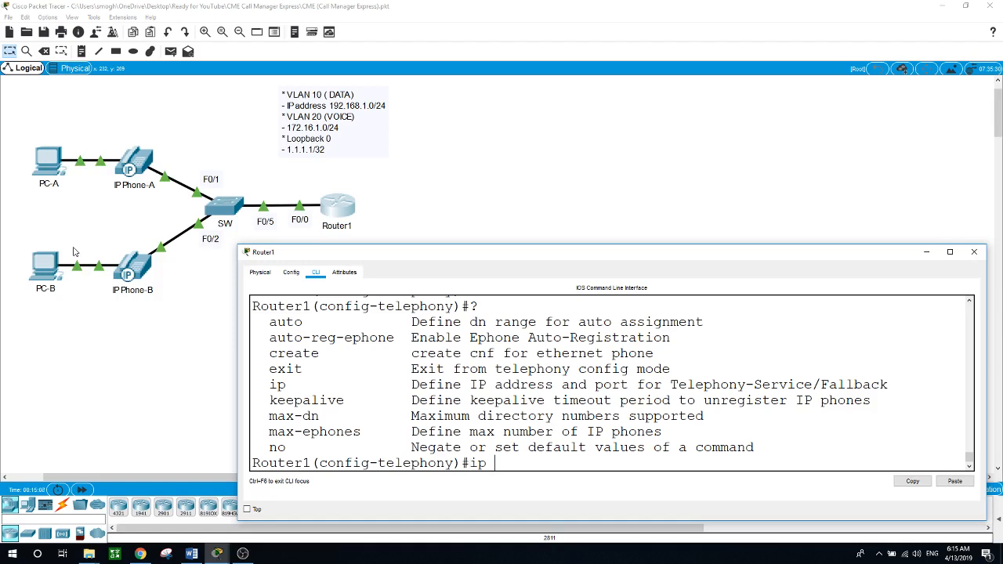
type("?so")
key("Tab")
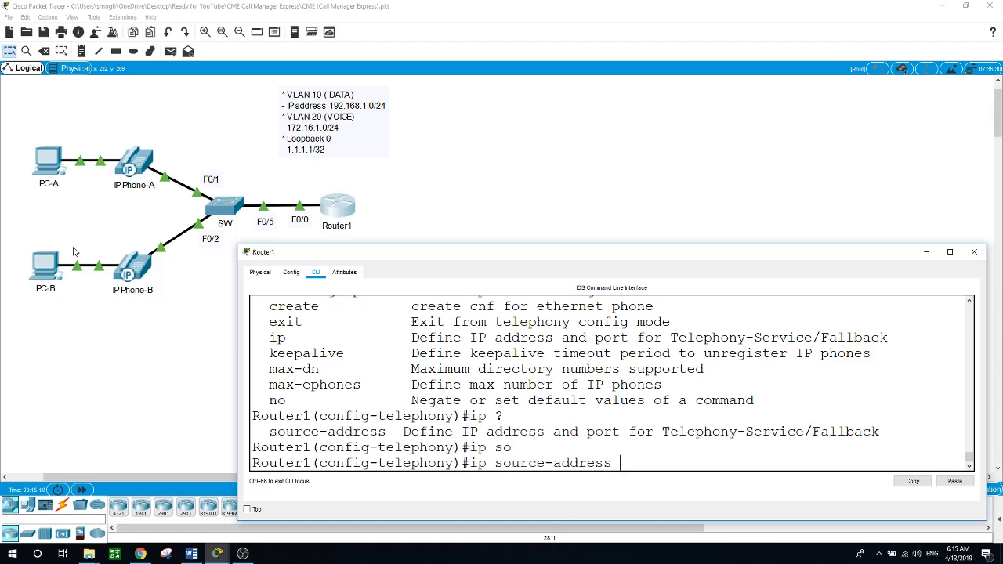
type("?")
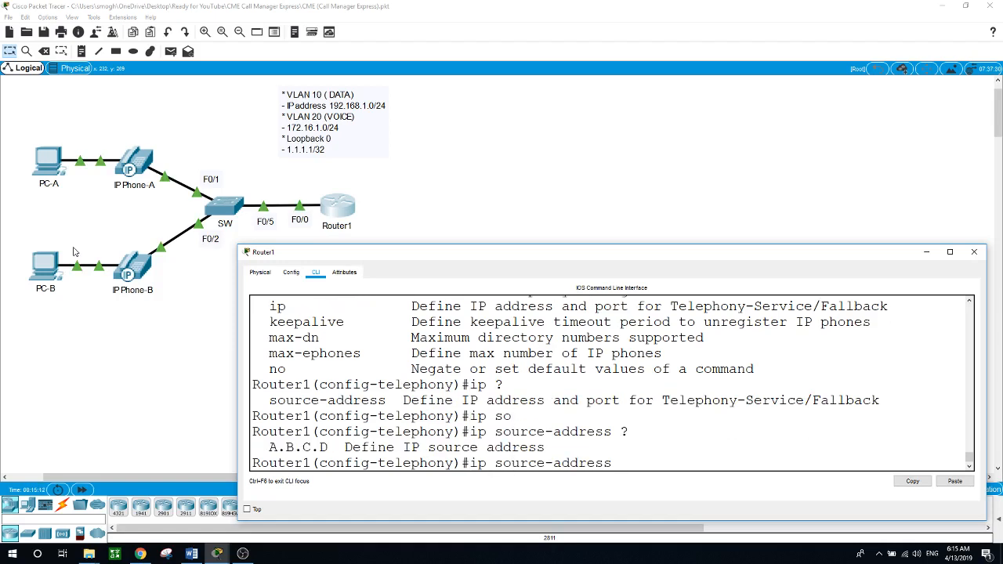
type("172.16.")
type("1.1 ?")
type("t ?")
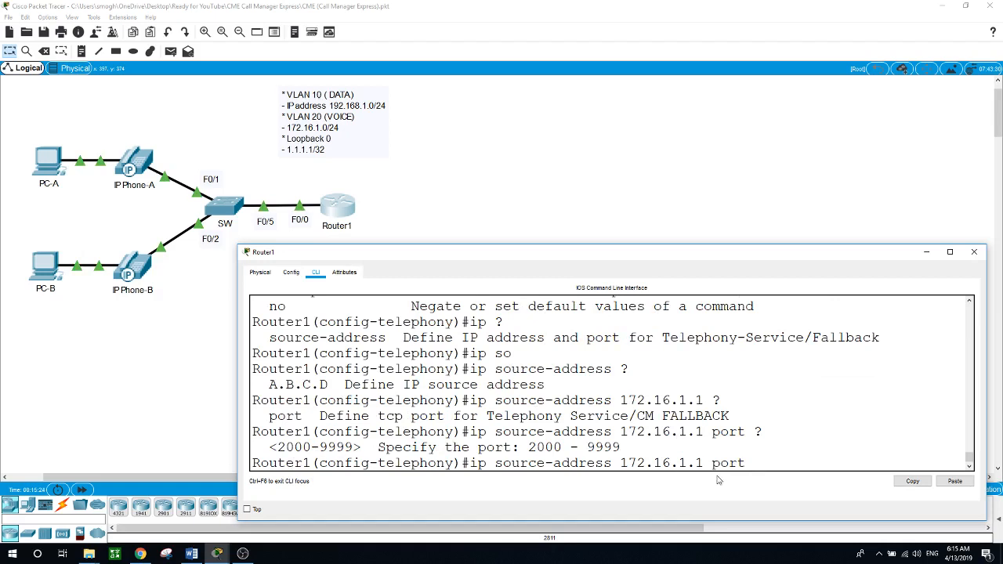
type("2000")
key("Return")
- Configure automatic assignment of directory number tags 1 to 2 in the telephony service, consulting the command help for the range
type("?")
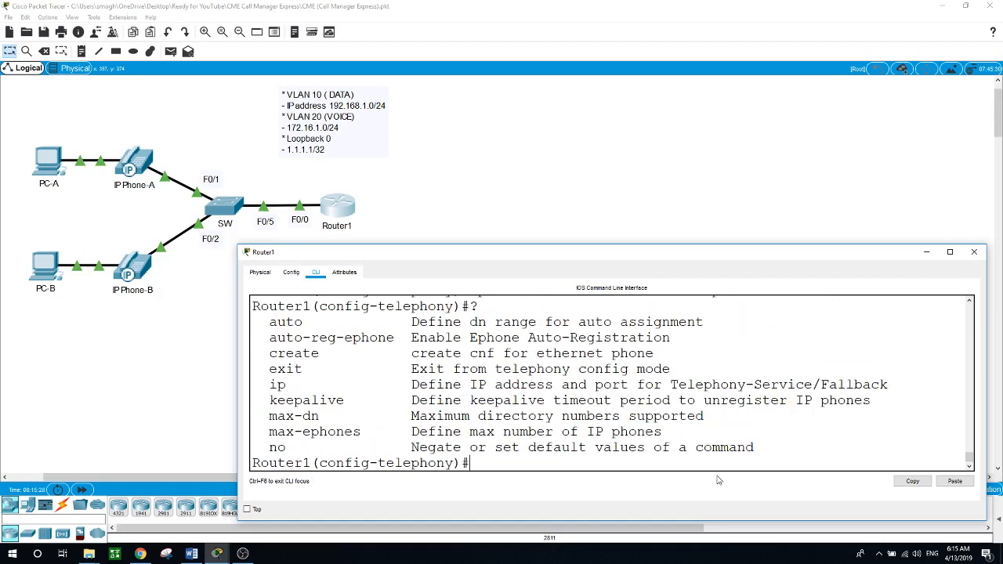
type("auto")
key("Tab")
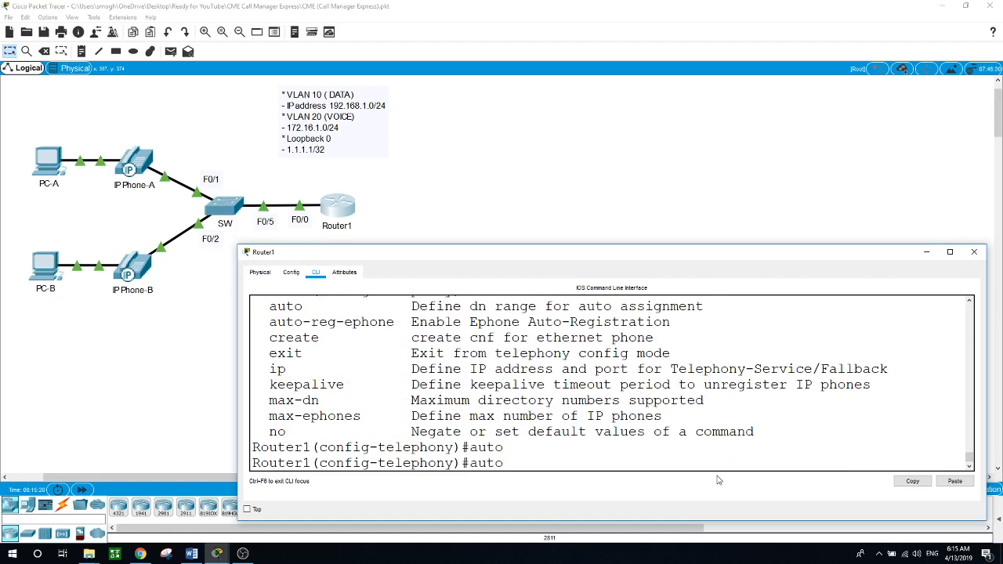
type("?assi")
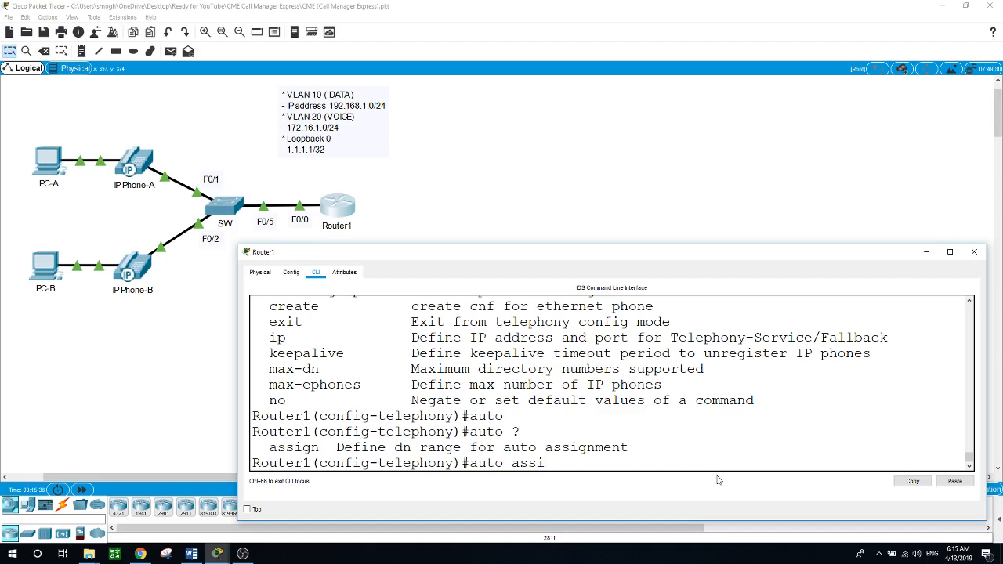
key("Tab")
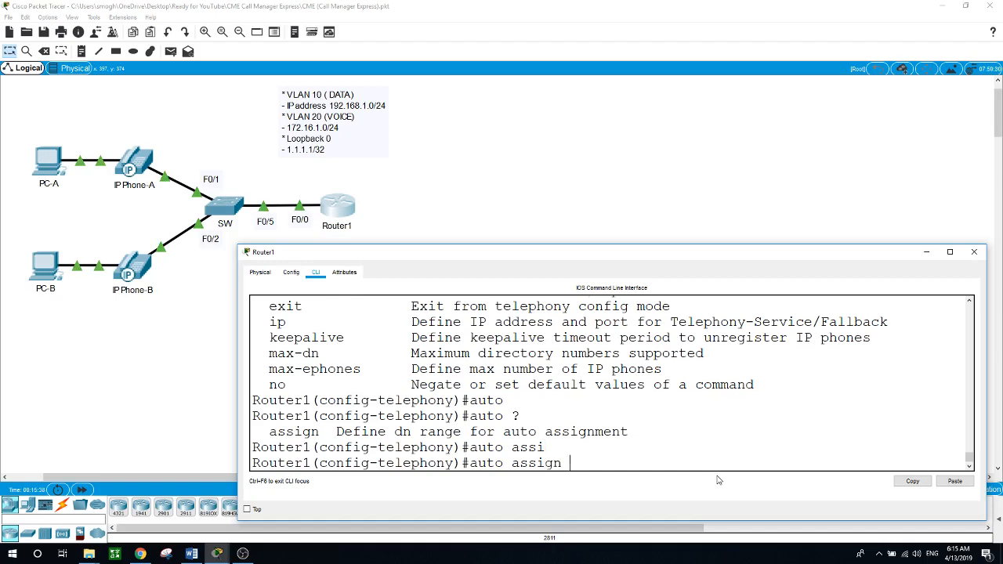
type("?")
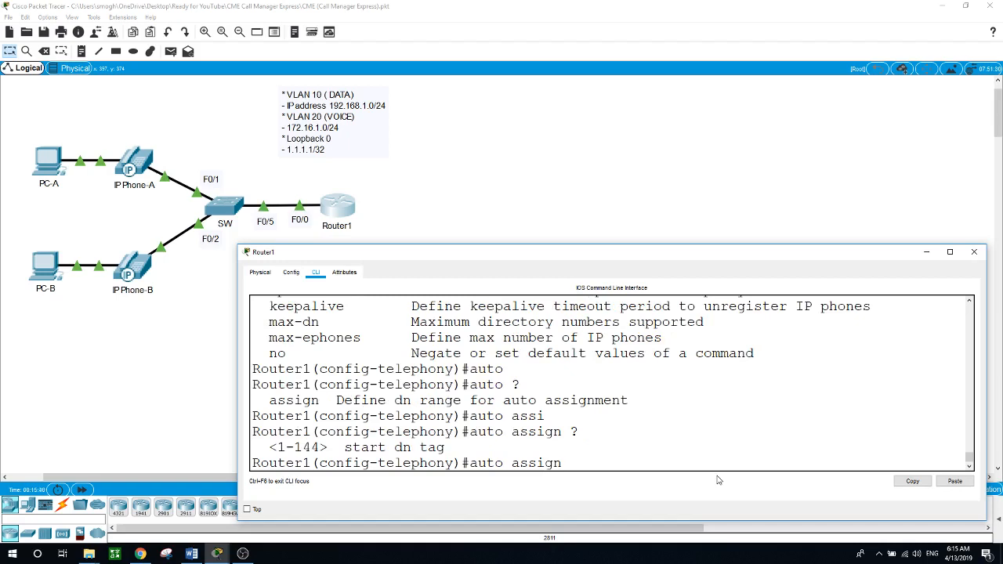
type("1")
type("to ")
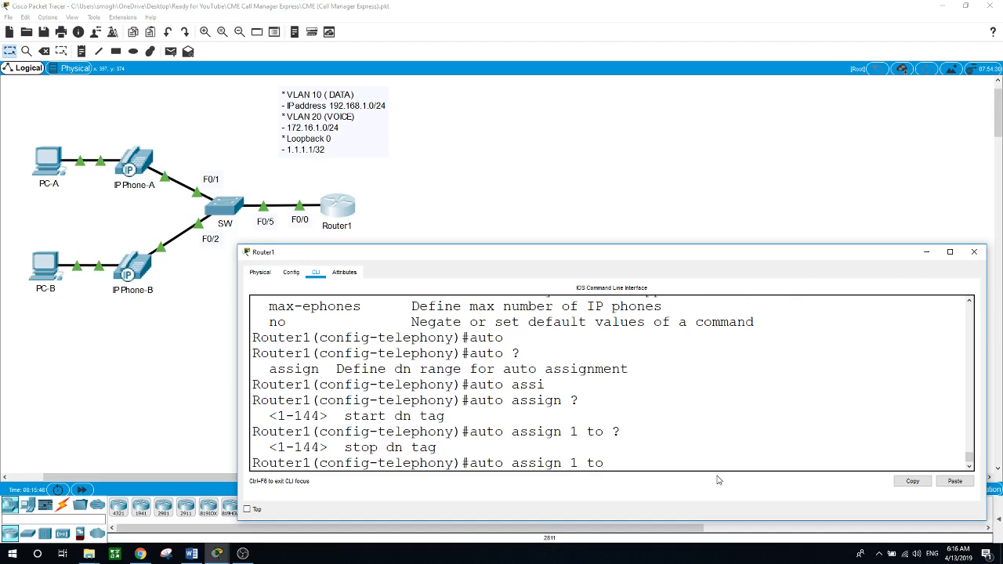
type("?2 ?")
key("Return")
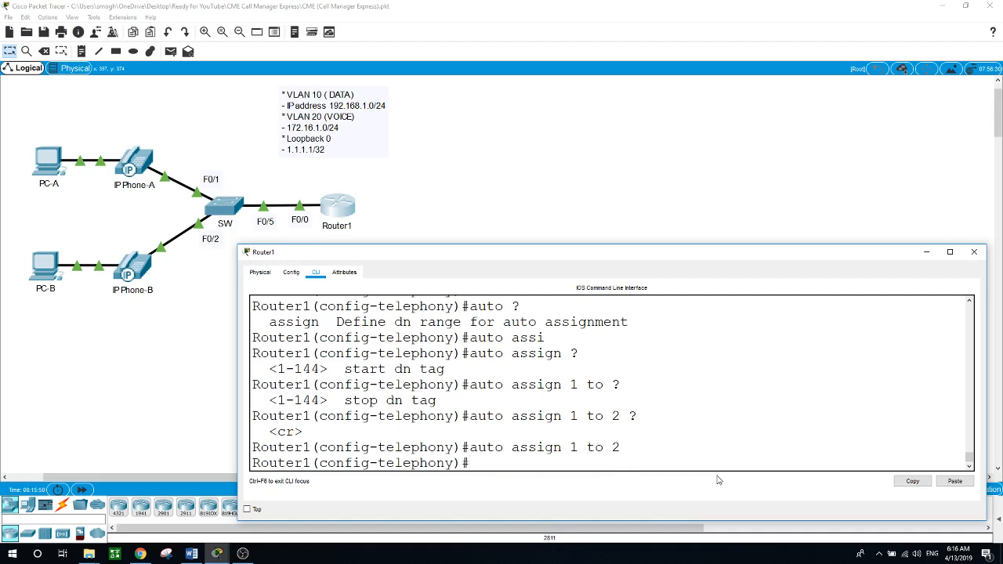
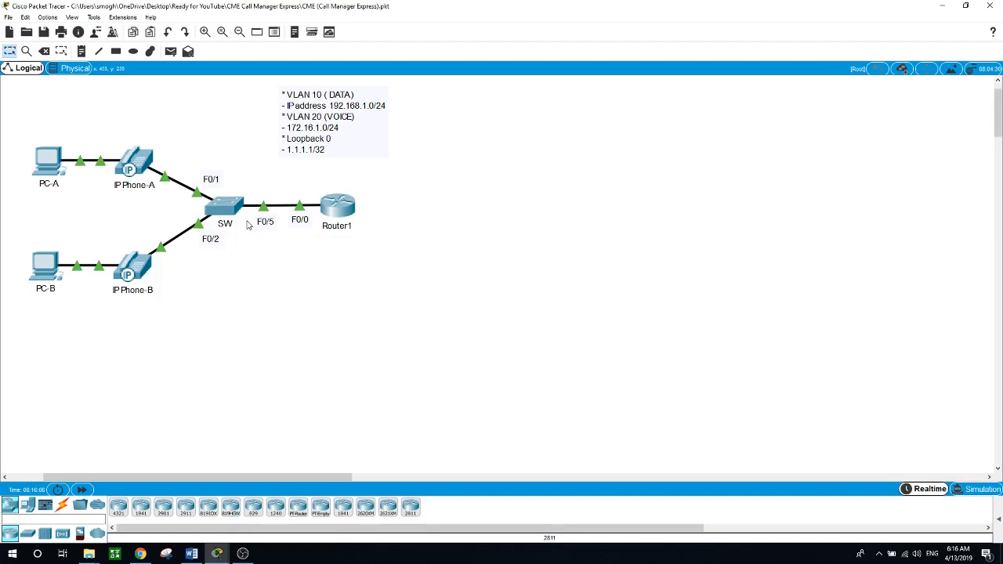
- List the CDP neighbors on SW and examine the attached IP phones and their local interfaces
left_click(228, 207)
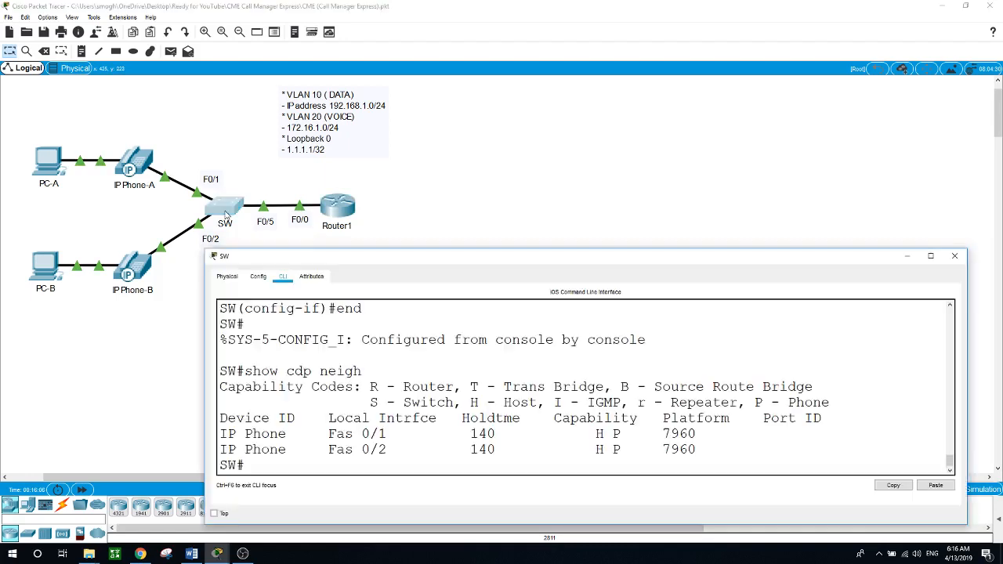
type("show")
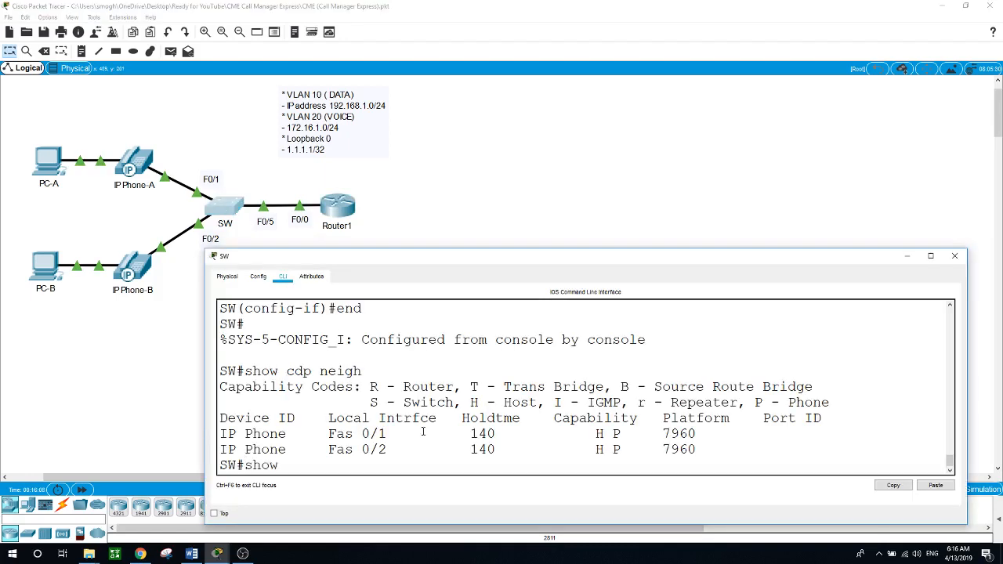
type(" cdp neigh")
key("Tab")
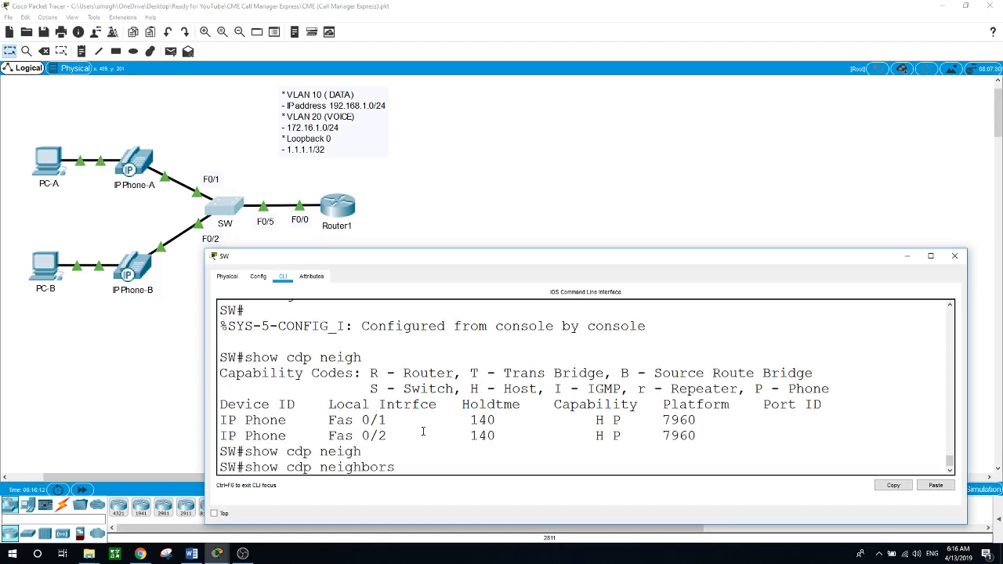
key("Return")
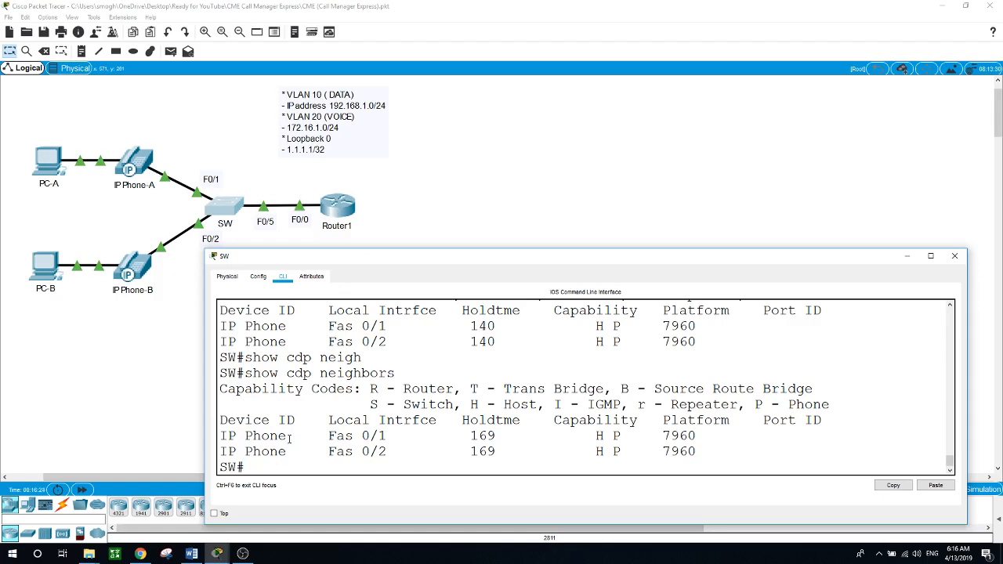
left_click_drag(288, 436, 218, 437)
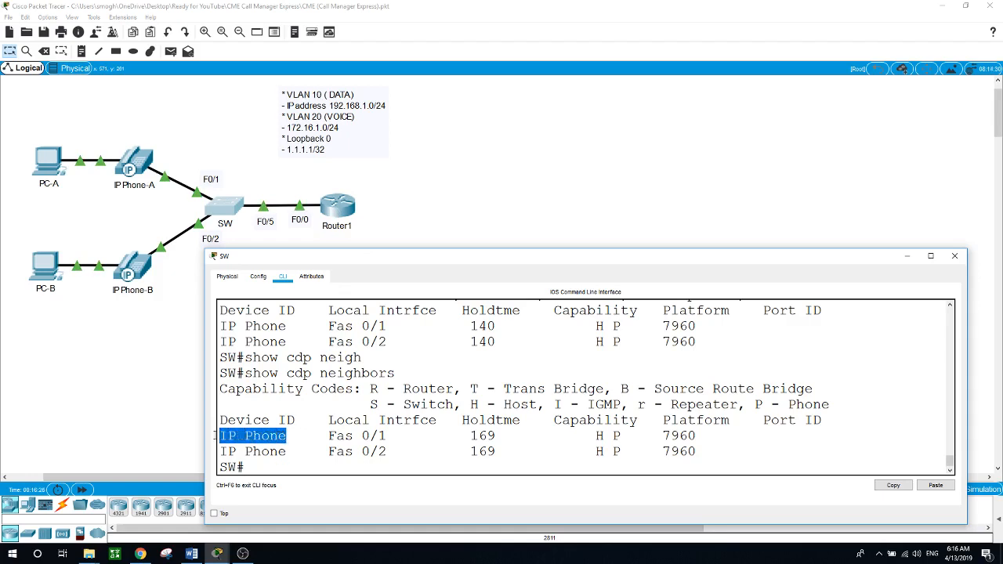
left_click_drag(288, 452, 227, 452)
left_click_drag(328, 435, 387, 435)
left_click(166, 358)
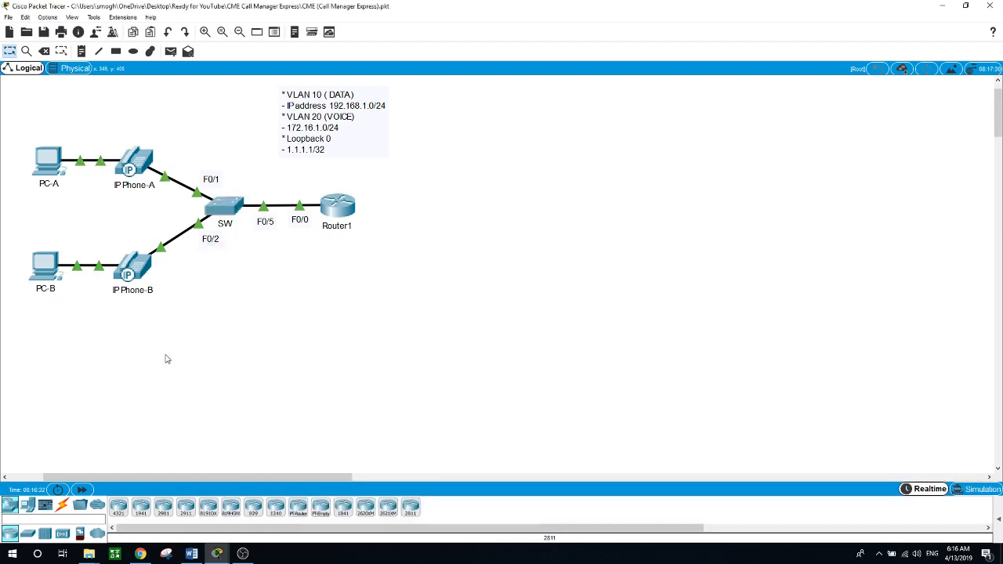
- Leave telephony-service mode on Router1 and create ephone-dn 1
left_click(345, 208)
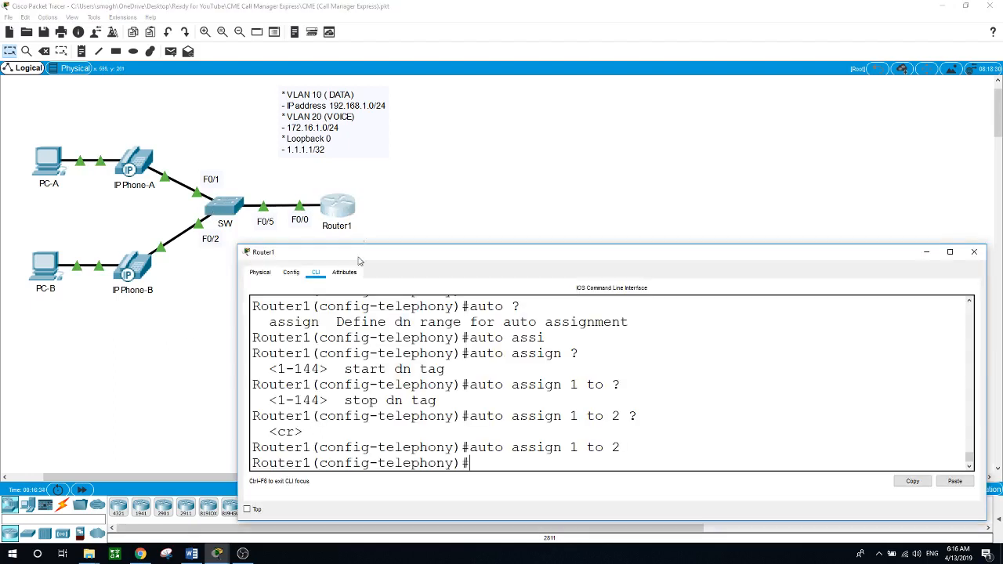
type("exit")
key("Return")
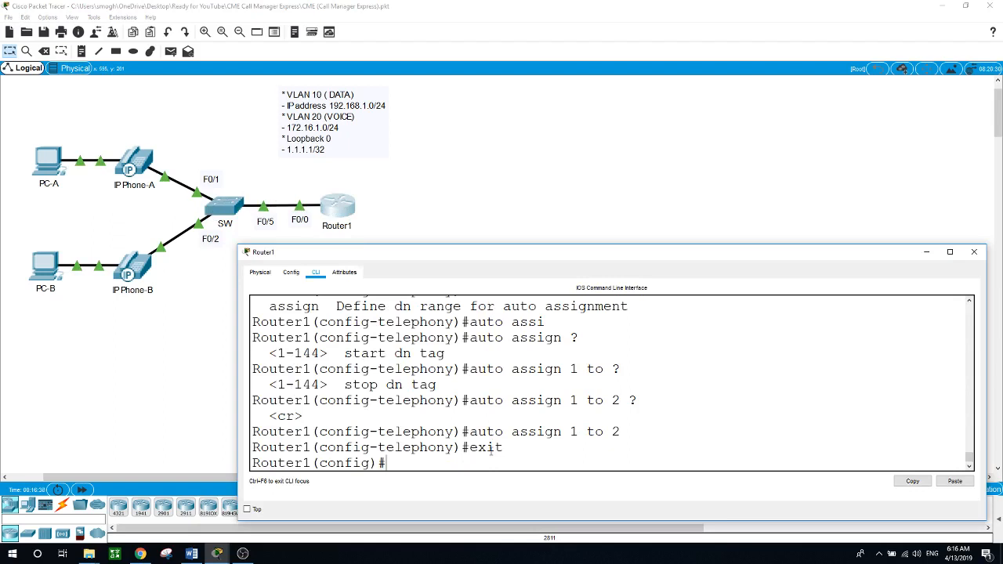
type("ephone")
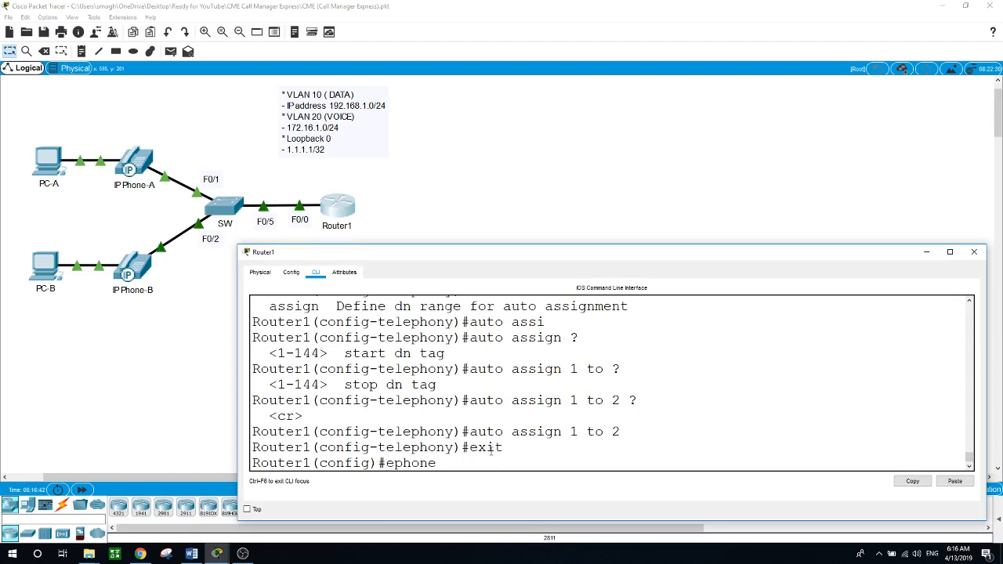
type("-dn ?1")
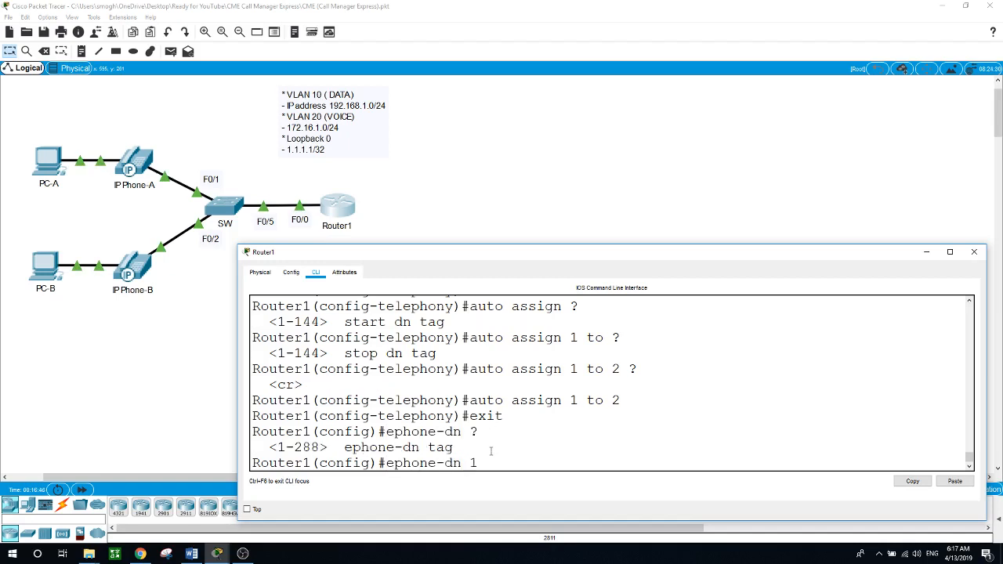
key("Return")
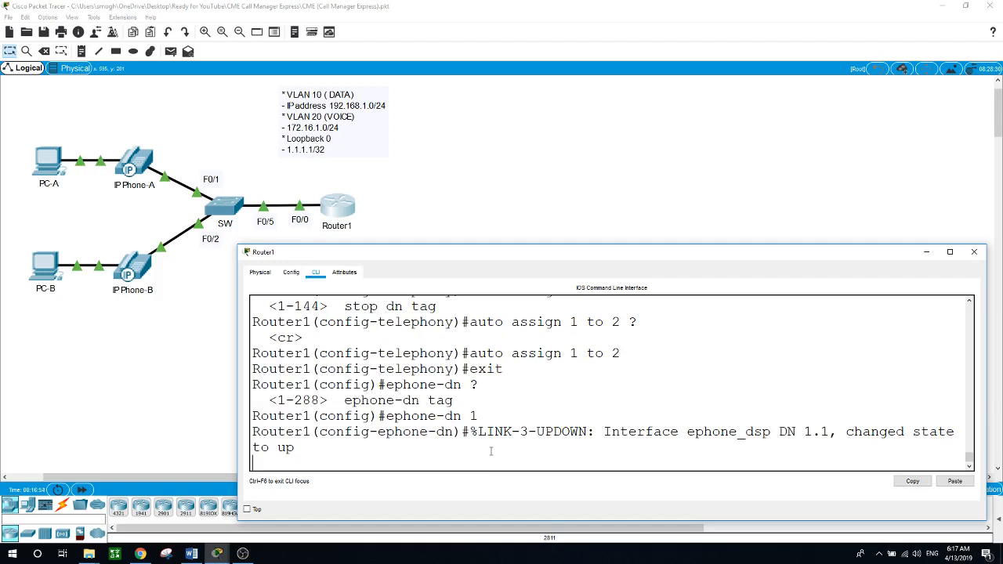
key("Return")
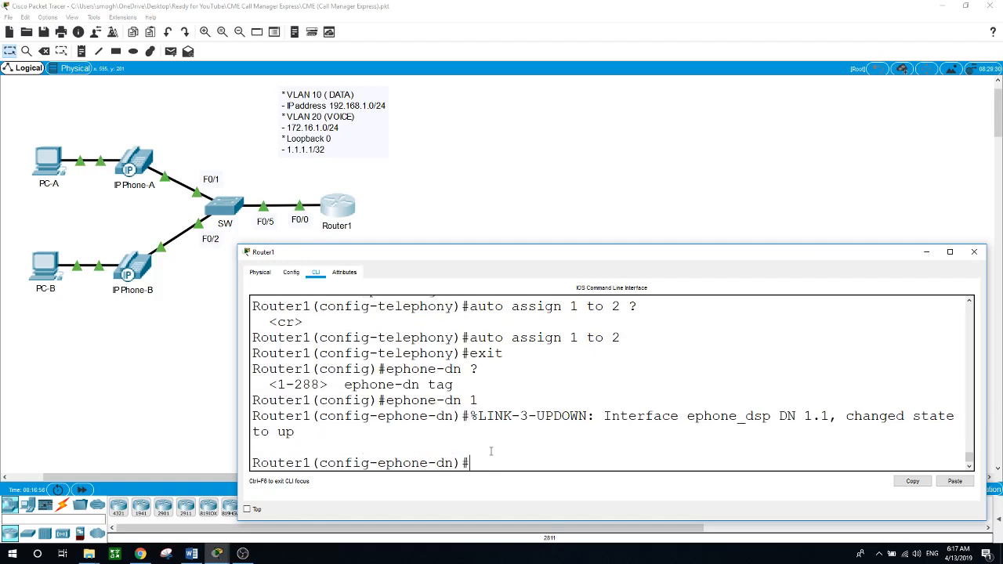
- Assign number 1001 to ephone-dn 1 and return to global configuration mode
type("?numb")
key("Tab")
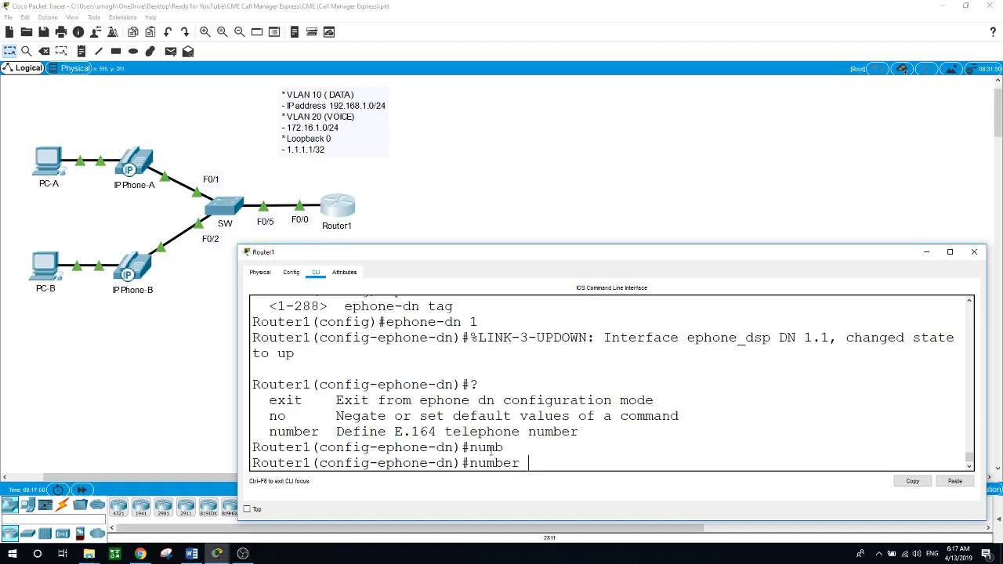
type("1001")
key("Return")
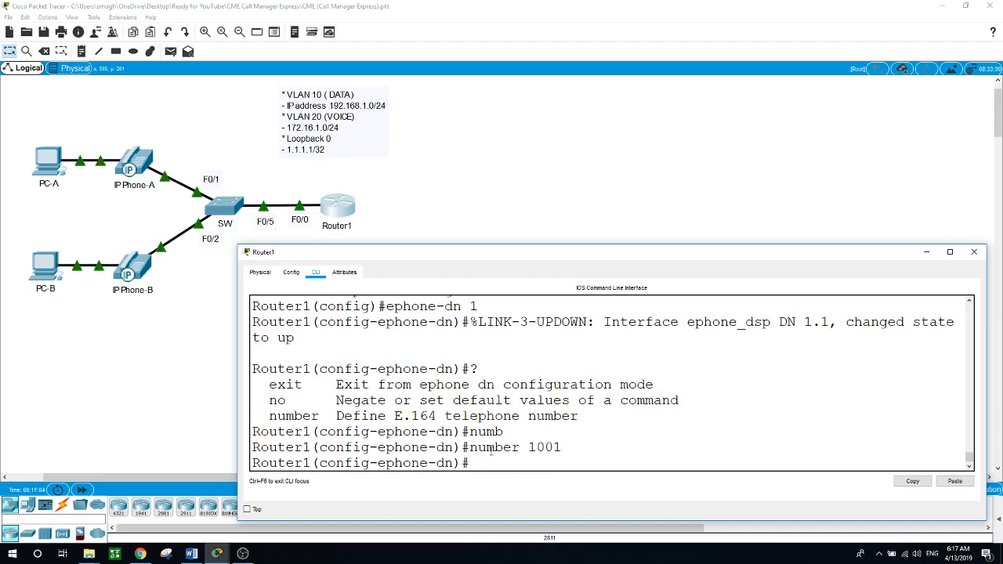
type("?")
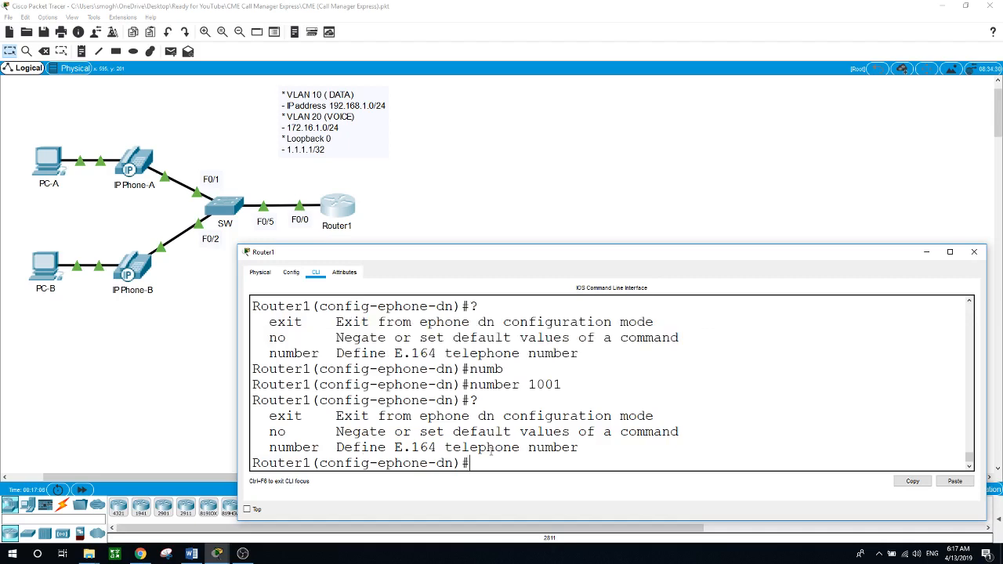
type("exit")
key("Return")
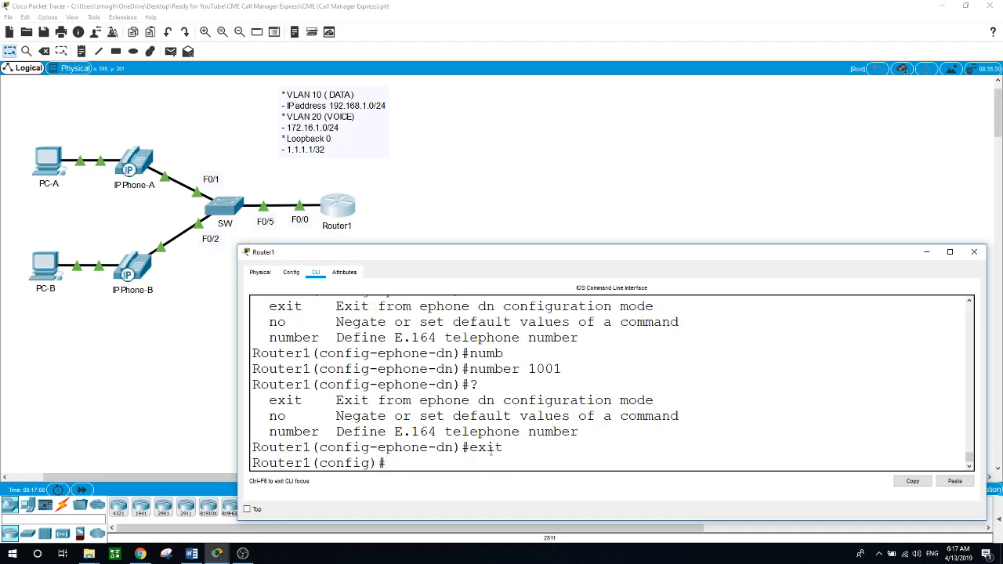
- Create ephone-dn 2 on Router1, consulting the command help for the tag range
type("ephone-dn")
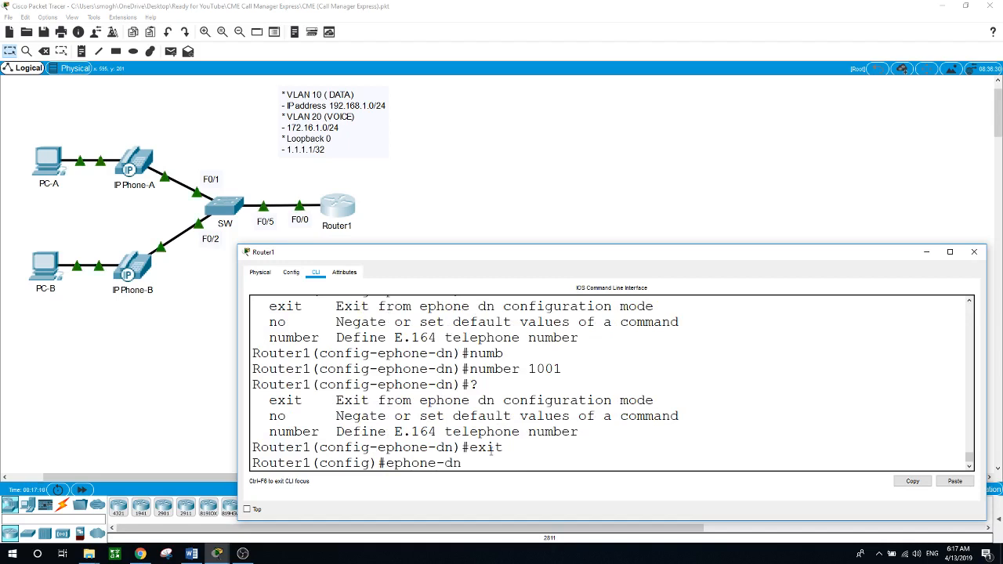
type(" ?")
type("2")
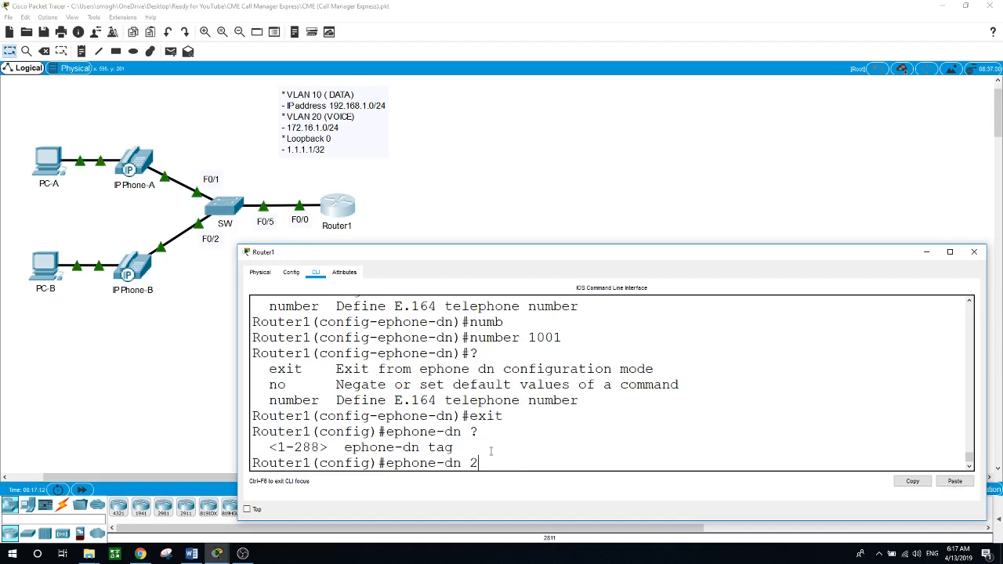
key("Return")
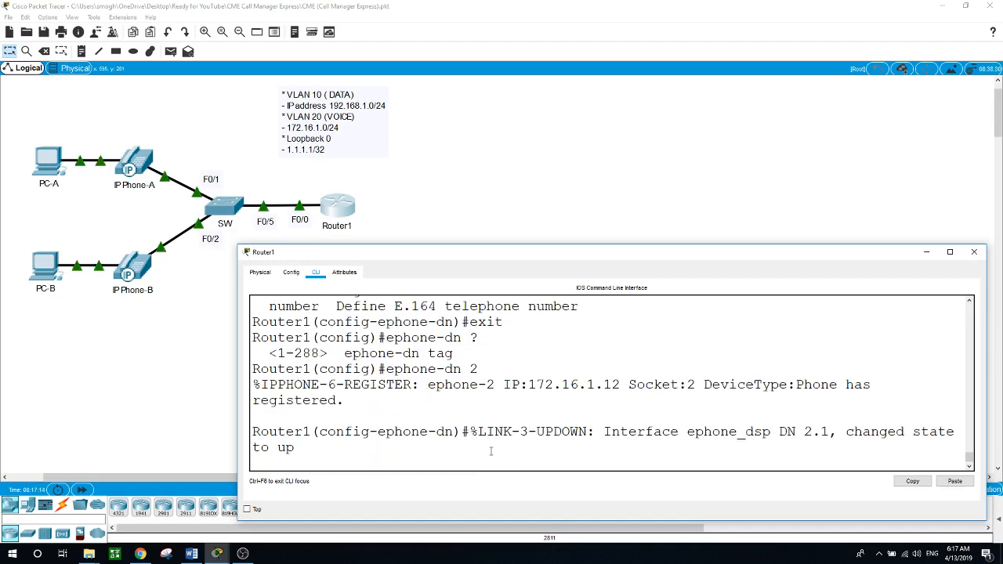
key("Return")
- Assign number 2002 to ephone-dn 2 and return to global configuration mode
type("nu")
key("Tab")
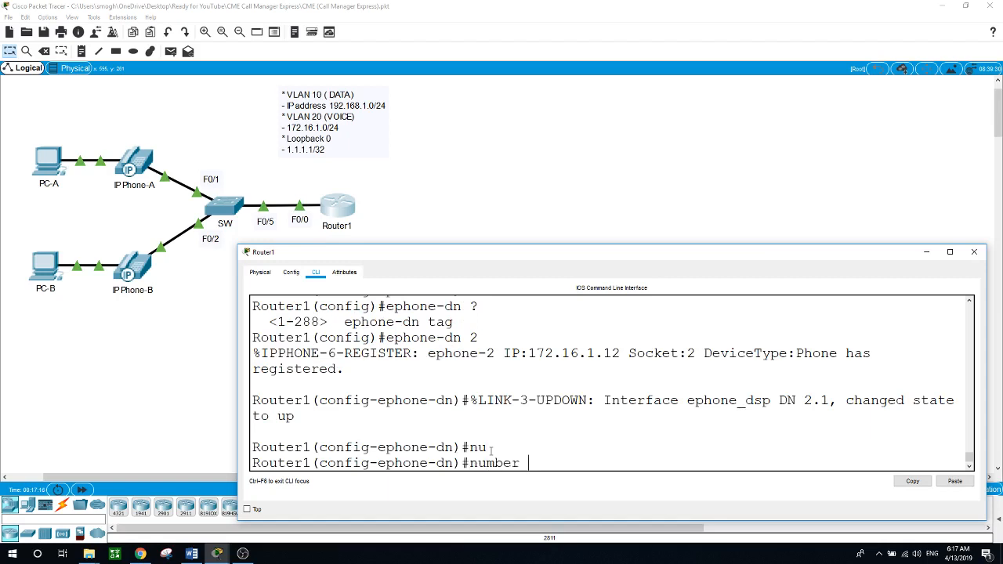
type("2001")
key("BackSpace")
type("2")
key("Return")
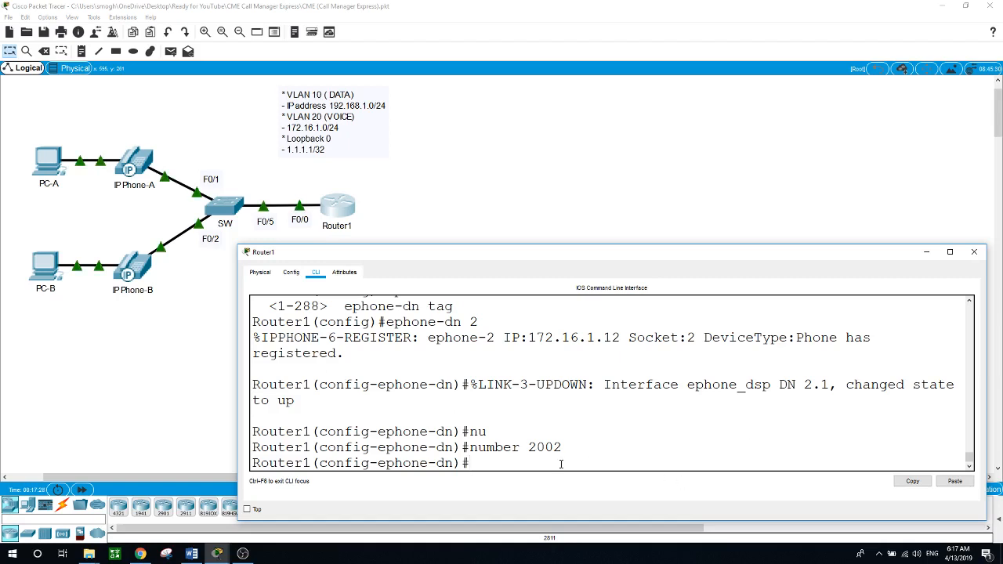
type("exit")
key("Return")
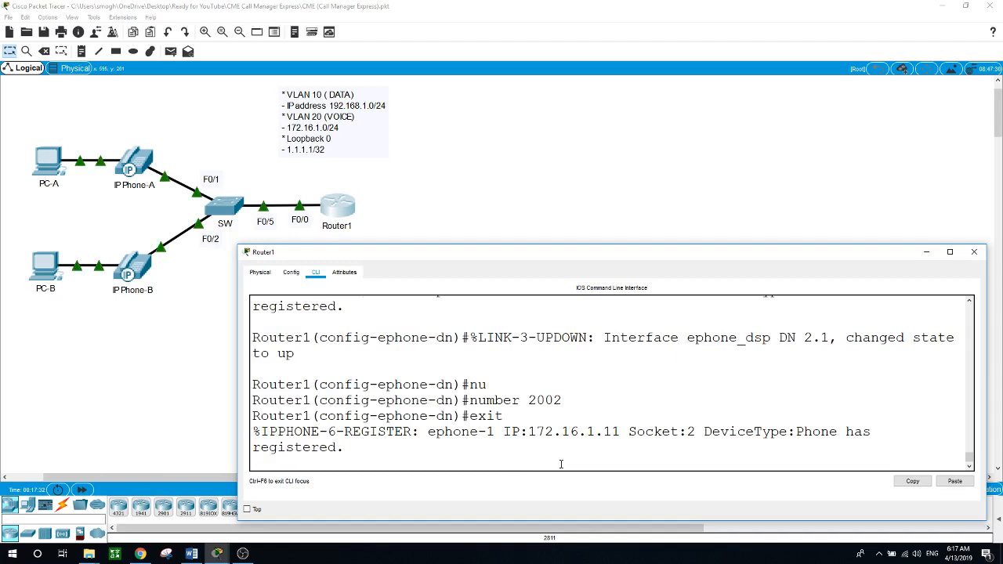
key("Return")
- Leave configuration mode, show the ephone status on Router1, and examine each phone's registration, IP address, type, directory number and line state
type("exit")
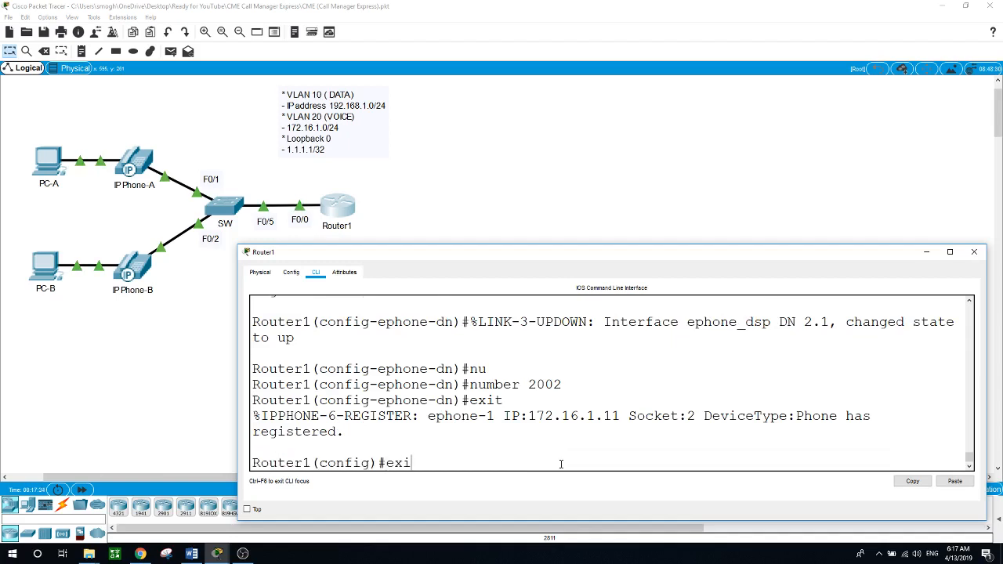
key("Return")
key("Return")
type("show ephon")
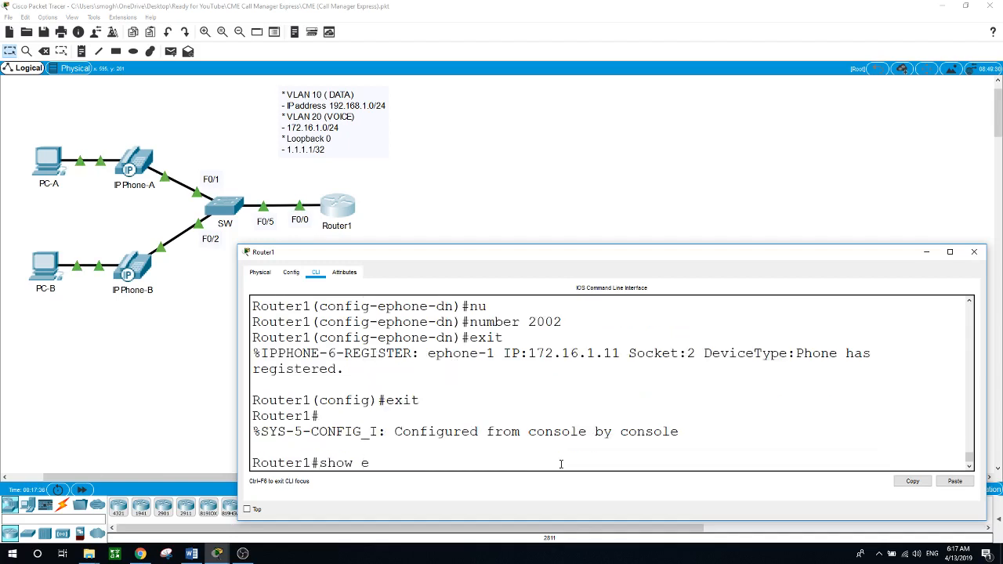
key("Tab")
key("Return")
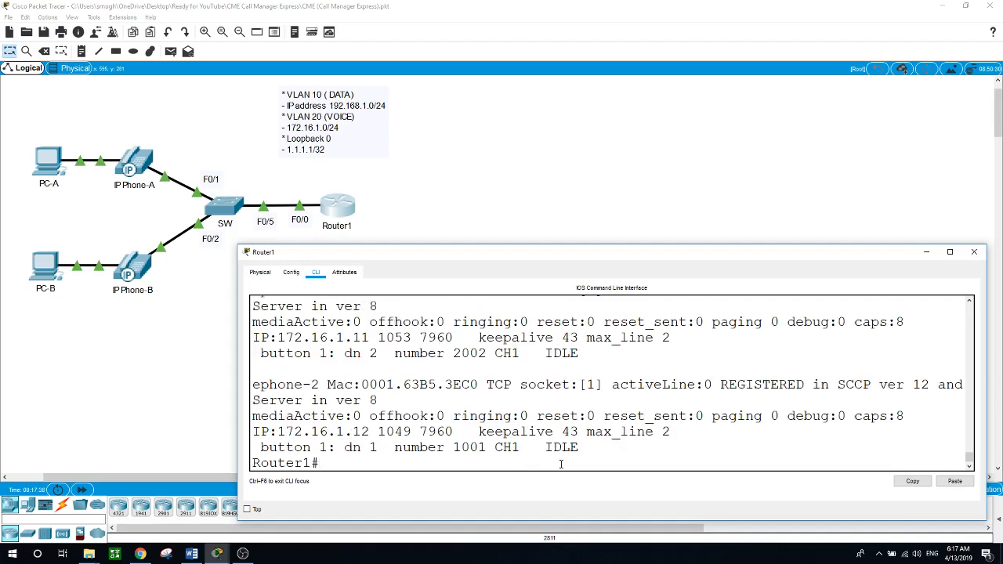
double_click(546, 353)
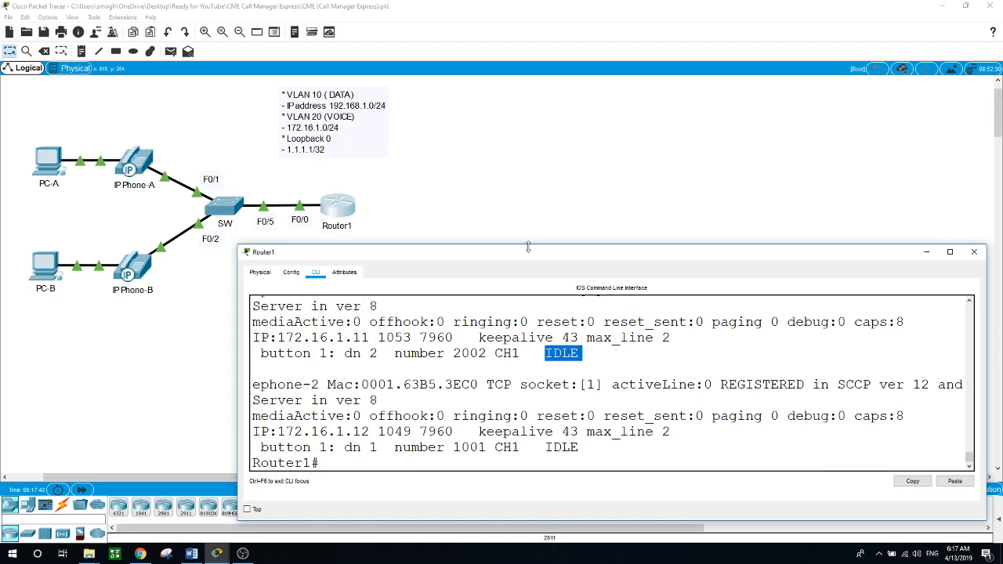
left_click_drag(529, 246, 514, 200)
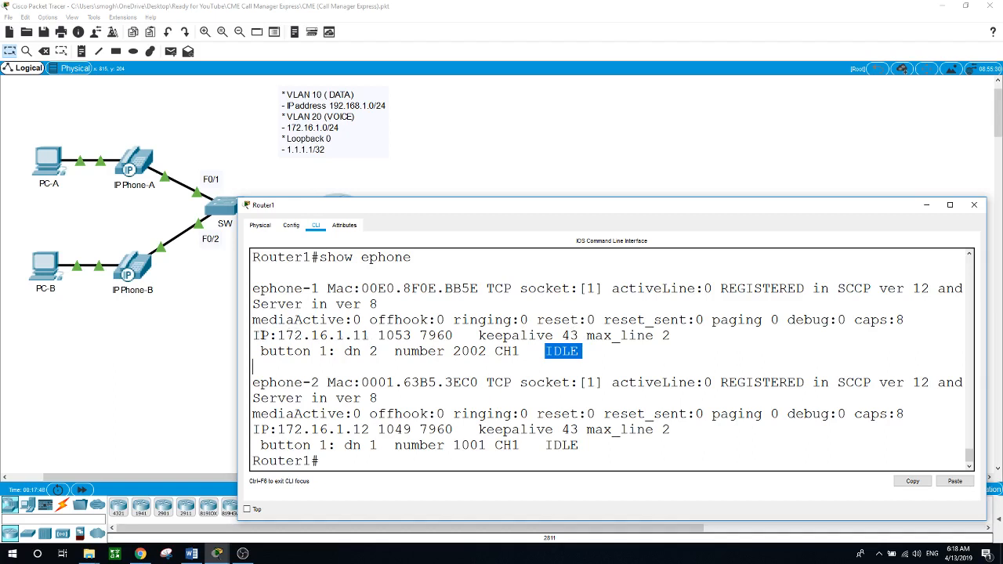
left_click_drag(261, 336, 457, 337)
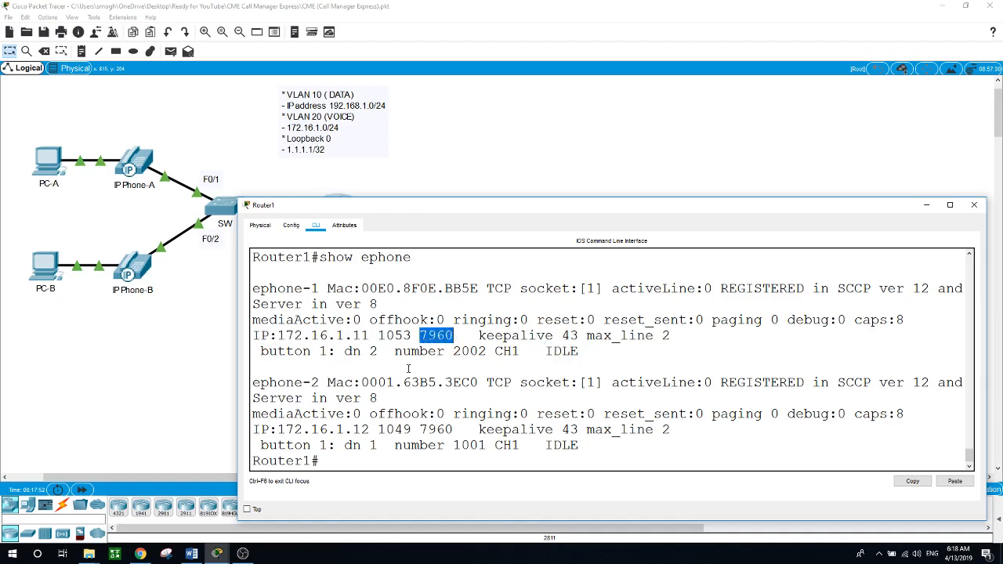
left_click_drag(312, 351, 570, 351)
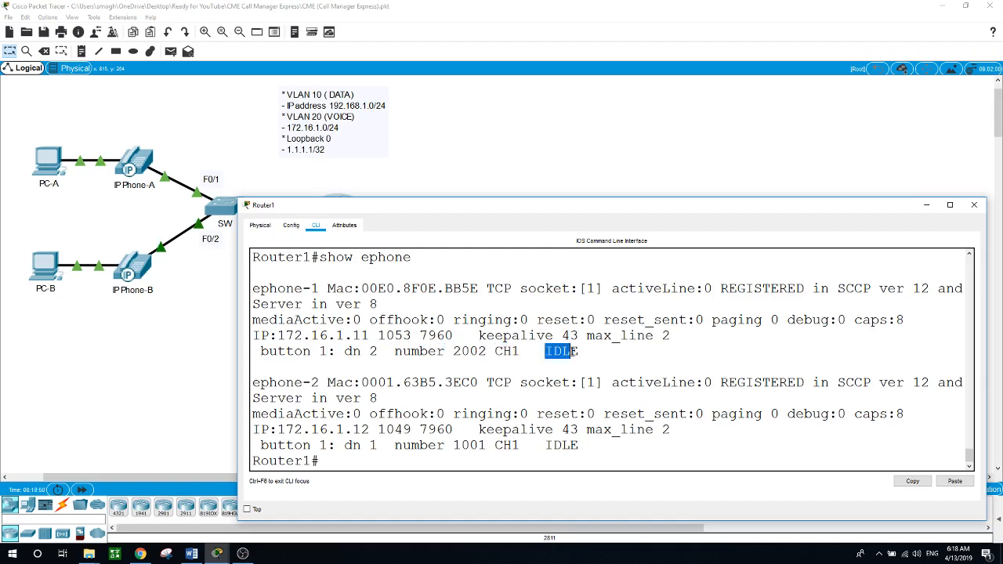
- Show Router1's running configuration and examine the ephone 1 and ephone 2 entries for security mode, MAC address, type and button assignment
left_click(448, 466)
type("show run")
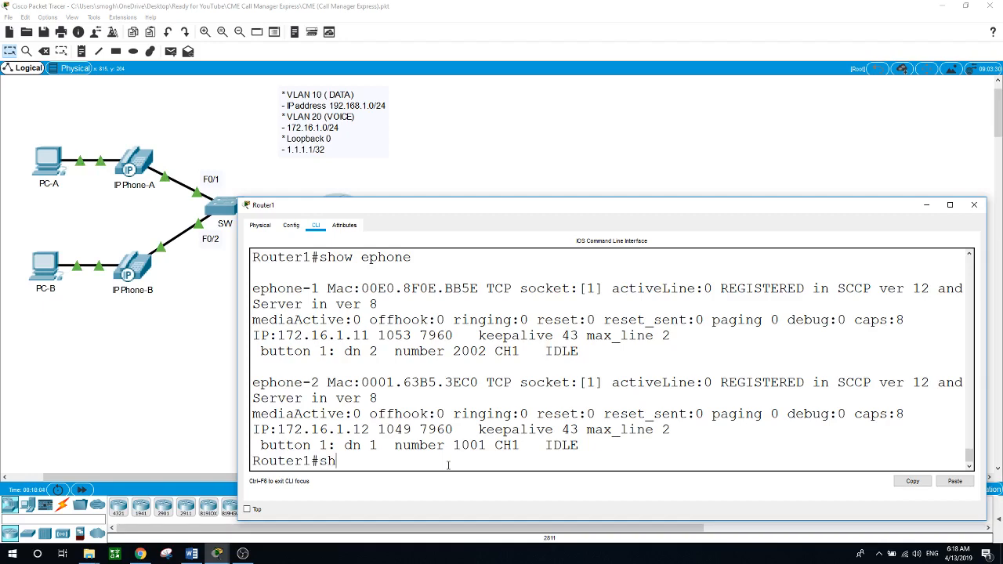
key("Return")
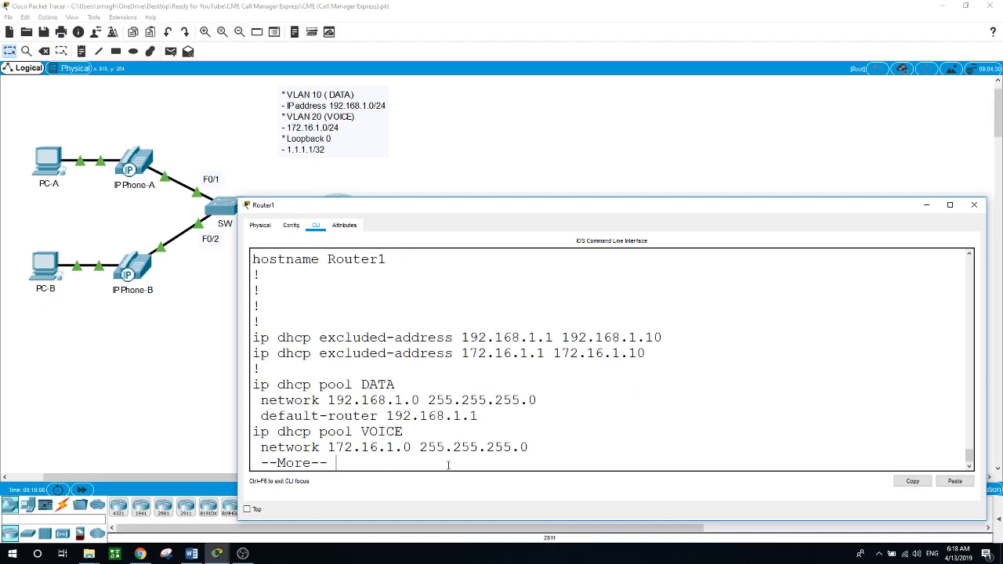
key("space")
key("space")
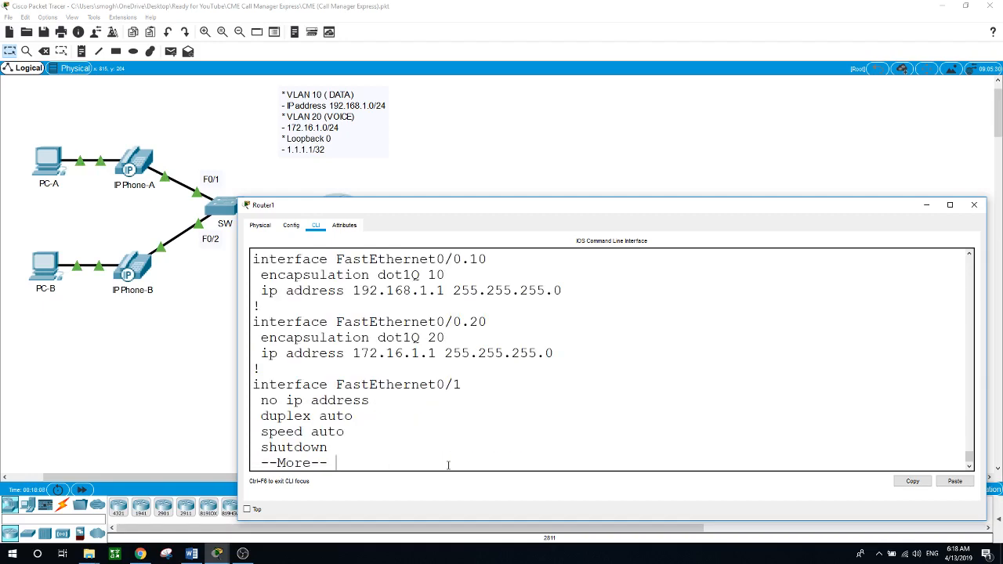
key("space")
key("space")
key("space")
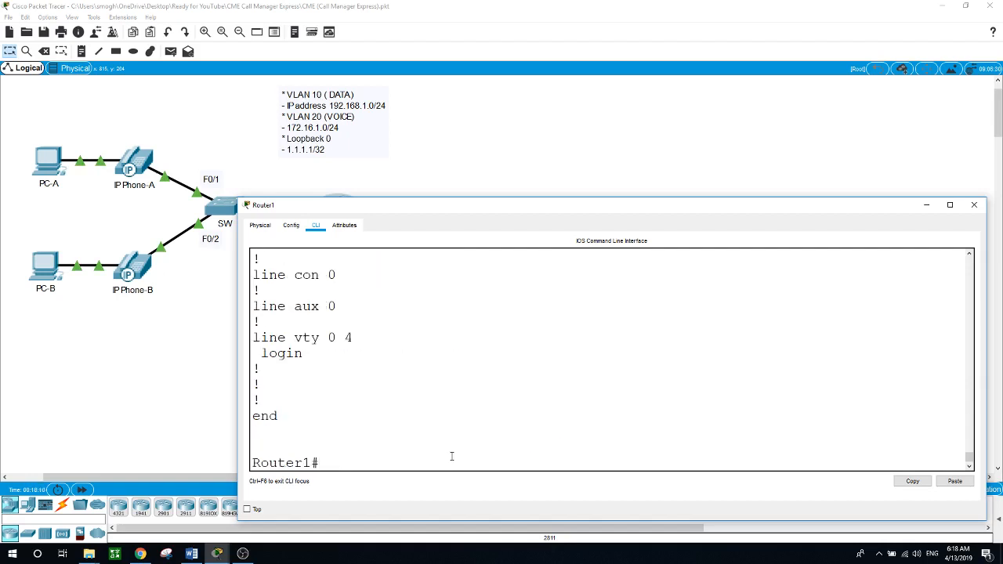
scroll(454, 398, "up", 5)
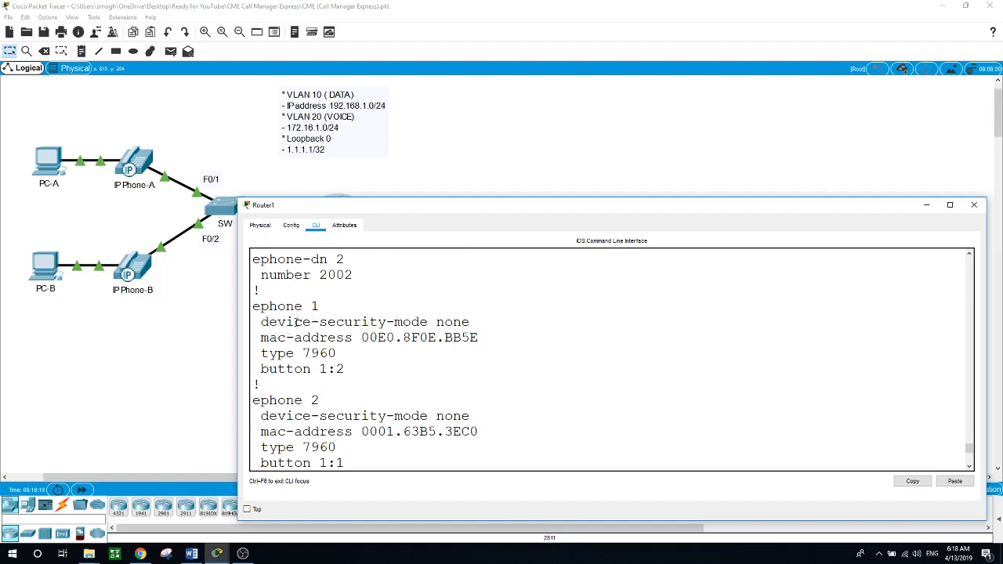
left_click_drag(261, 322, 475, 322)
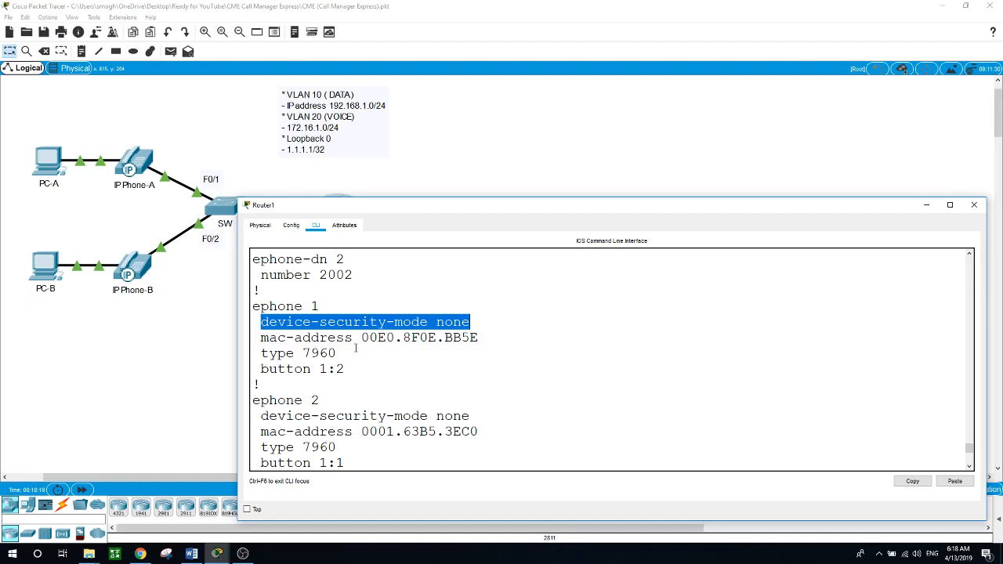
left_click_drag(361, 337, 405, 337)
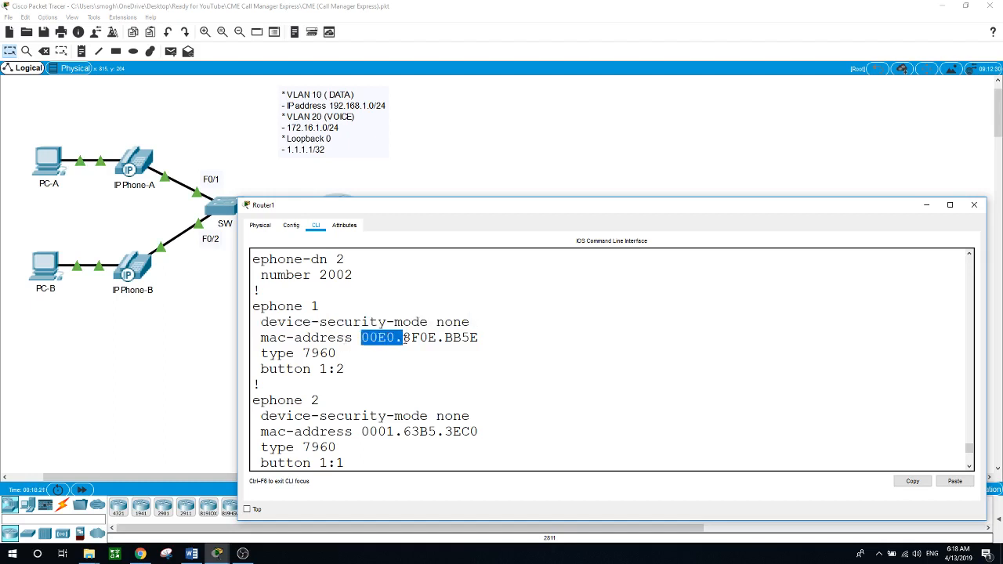
left_click_drag(269, 368, 312, 368)
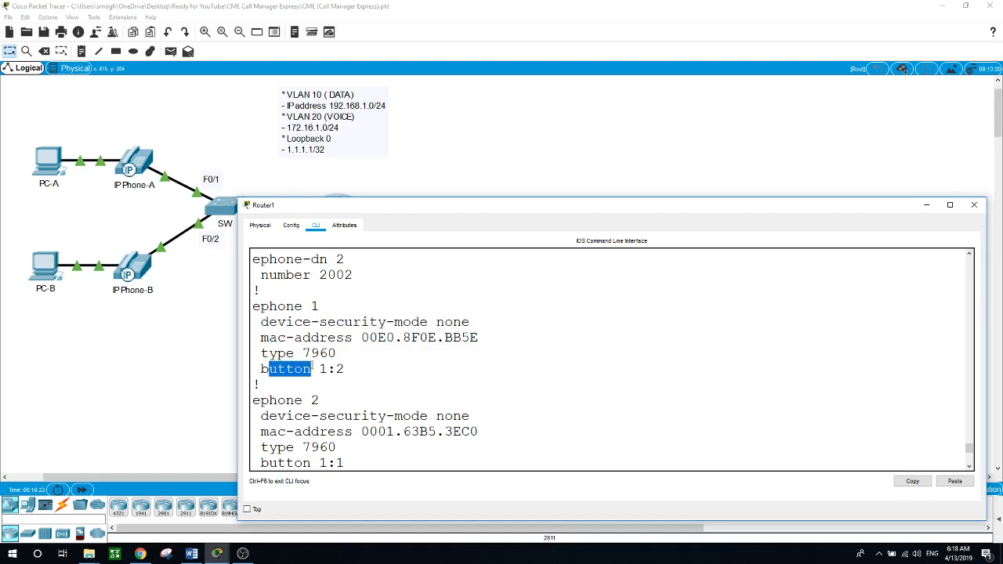
scroll(373, 365, "down", 3)
scroll(373, 365, "up", 1)
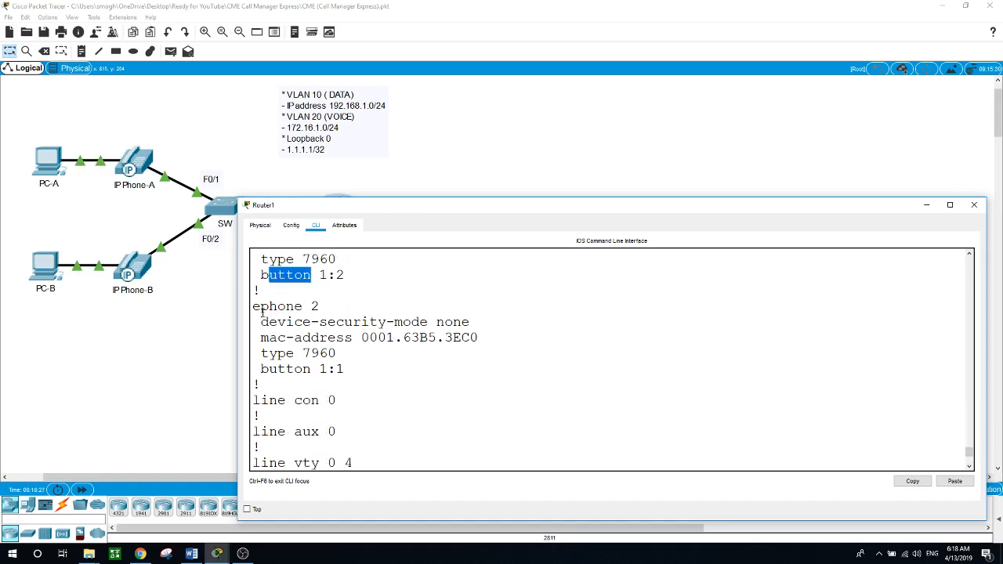
scroll(373, 361, "down", 3)
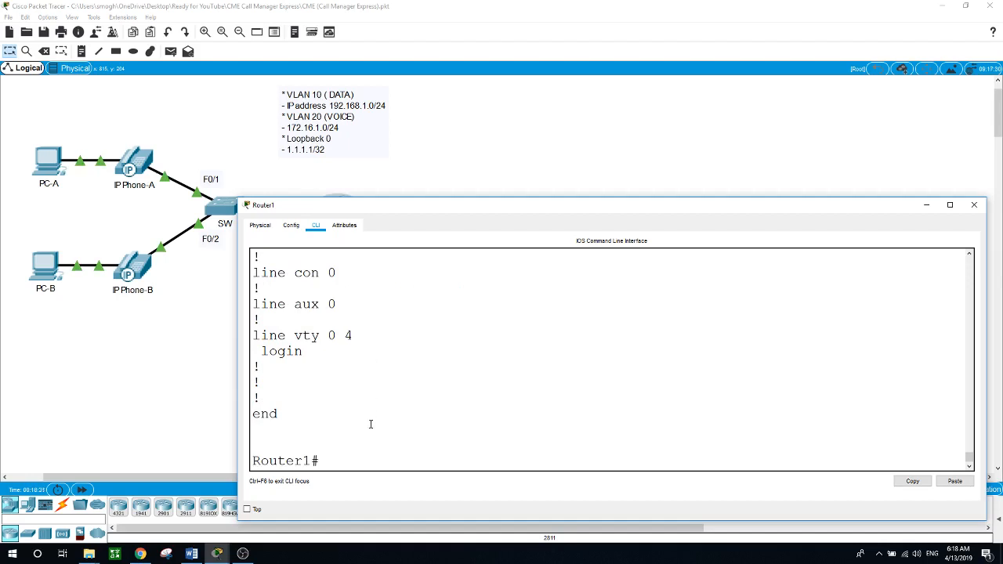
- Open IP Phone-A's graphical phone interface and widen its window to show the whole phone
left_click(120, 349)
left_click(138, 164)
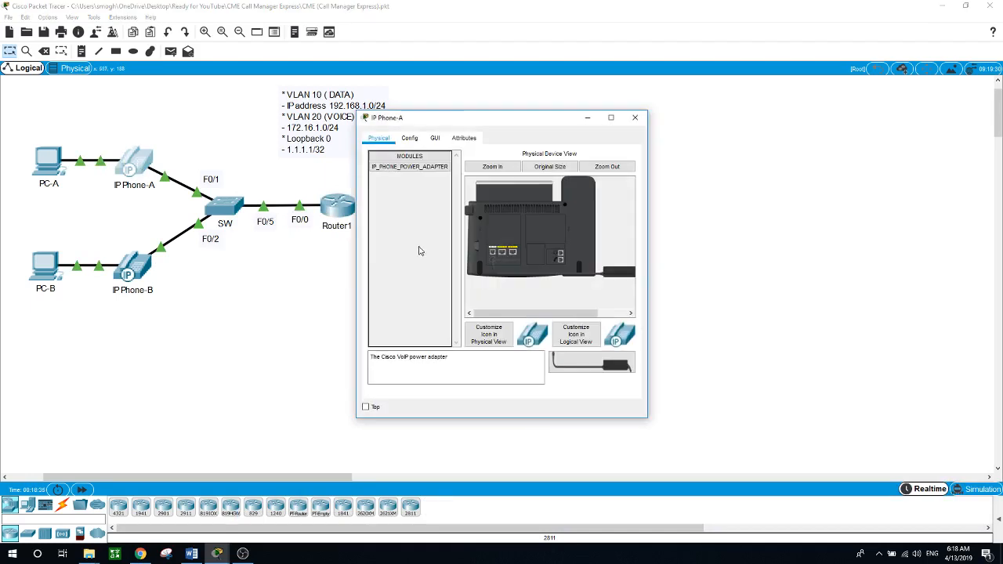
left_click(409, 138)
left_click(435, 138)
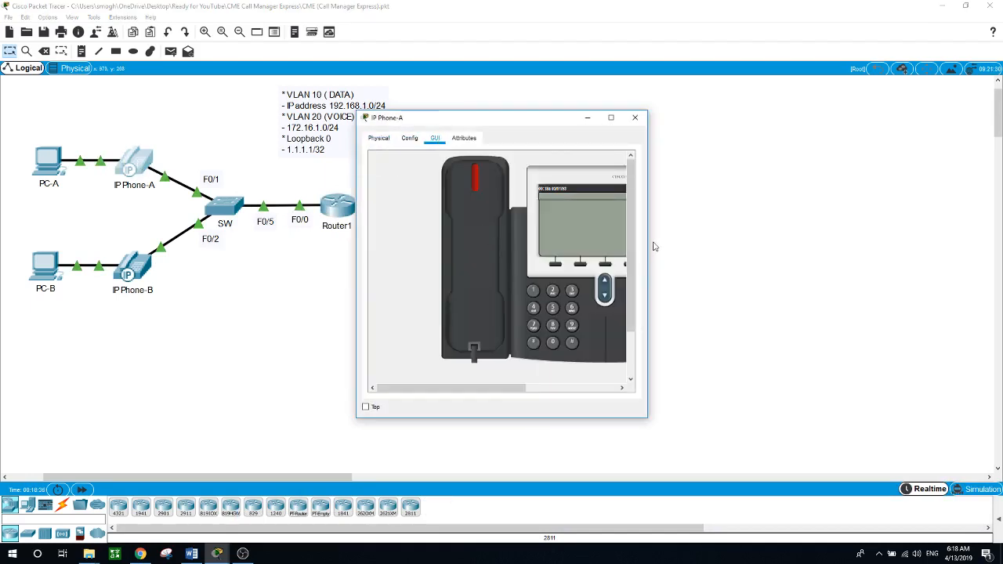
left_click_drag(648, 244, 784, 233)
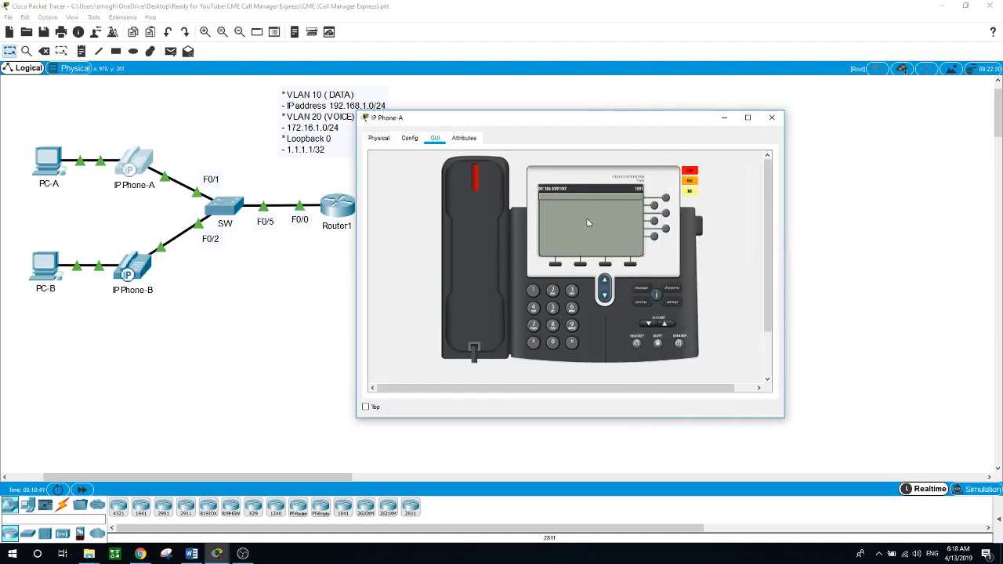
- Call 2002 from IP Phone-A by dialing the number and lifting the handset, and move the phone's window clear of the topology
left_click(553, 291)
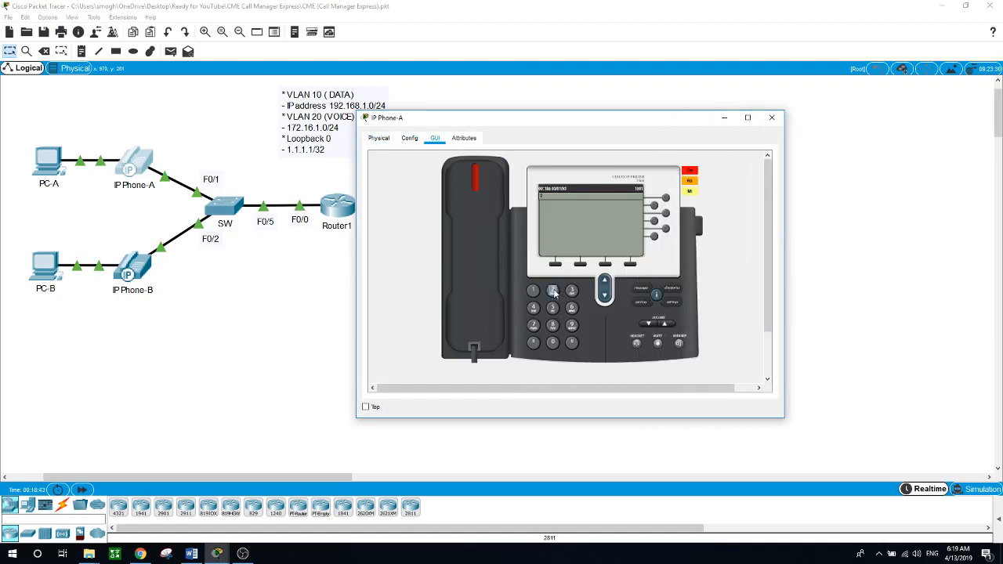
left_click(553, 342)
left_click(552, 343)
left_click(472, 288)
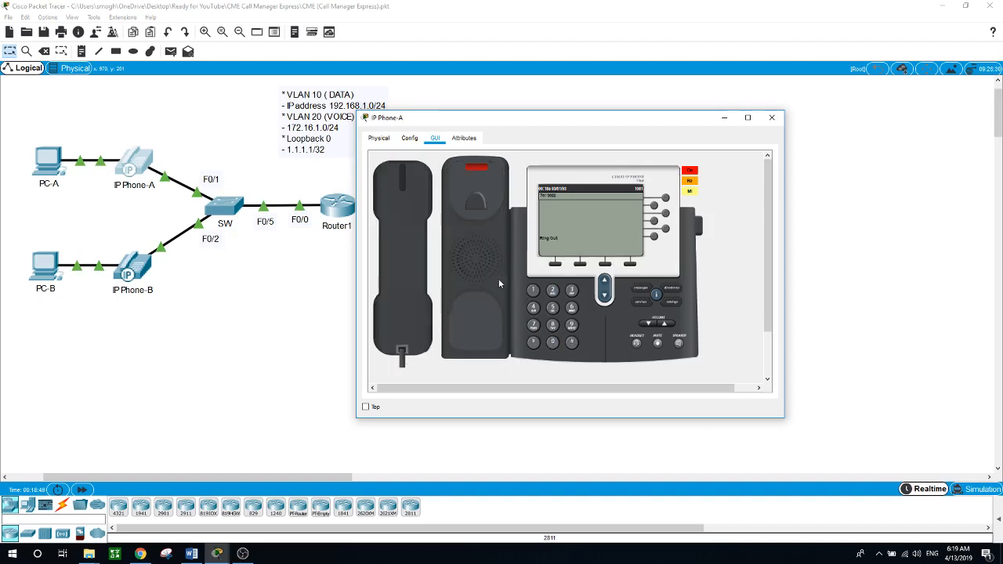
left_click_drag(554, 120, 686, 109)
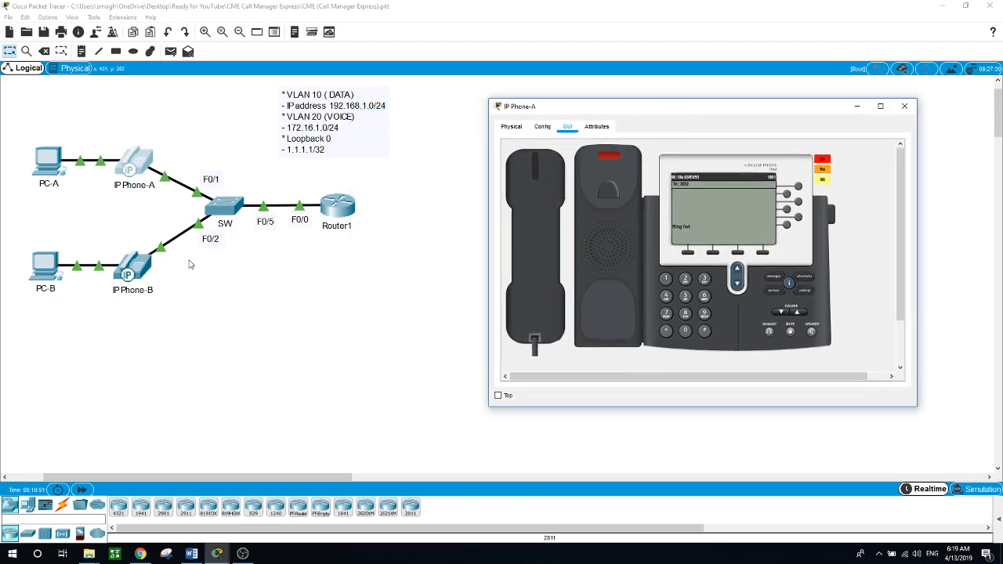
- Open IP Phone-B's graphical interface, answer the call by lifting its handset, and bring IP Phone-A's window back to check the connection
left_click(137, 263)
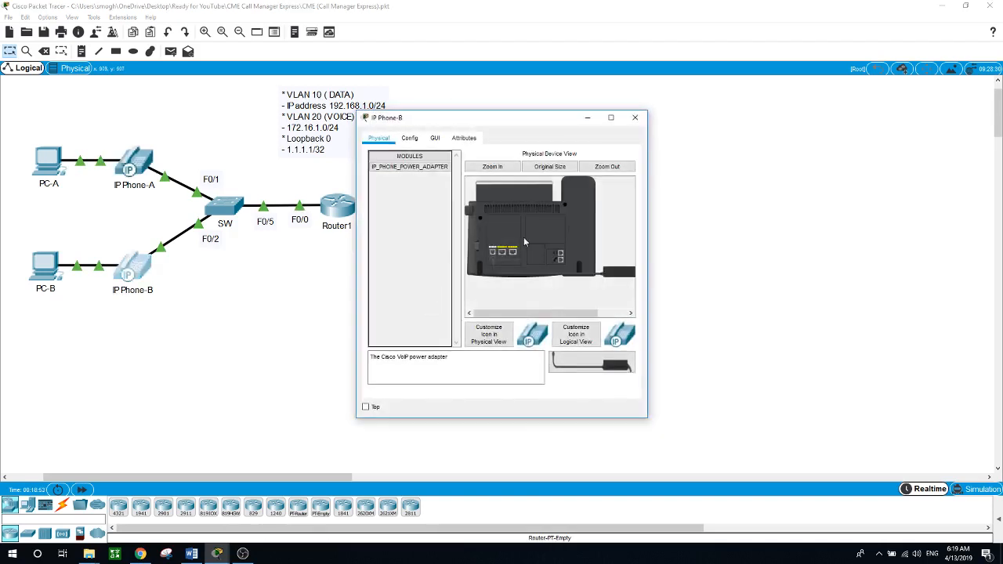
left_click(435, 138)
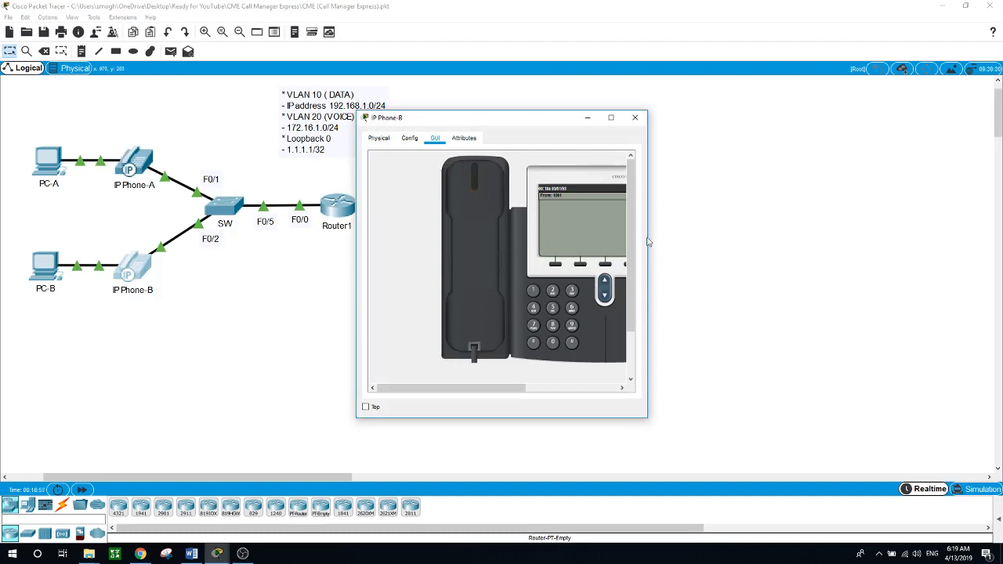
left_click_drag(648, 236, 736, 229)
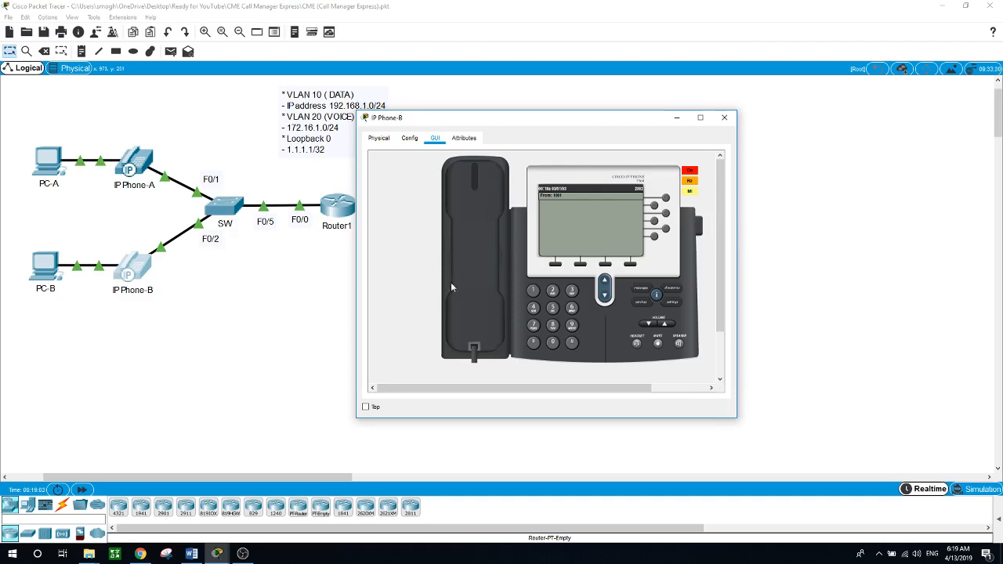
left_click(481, 271)
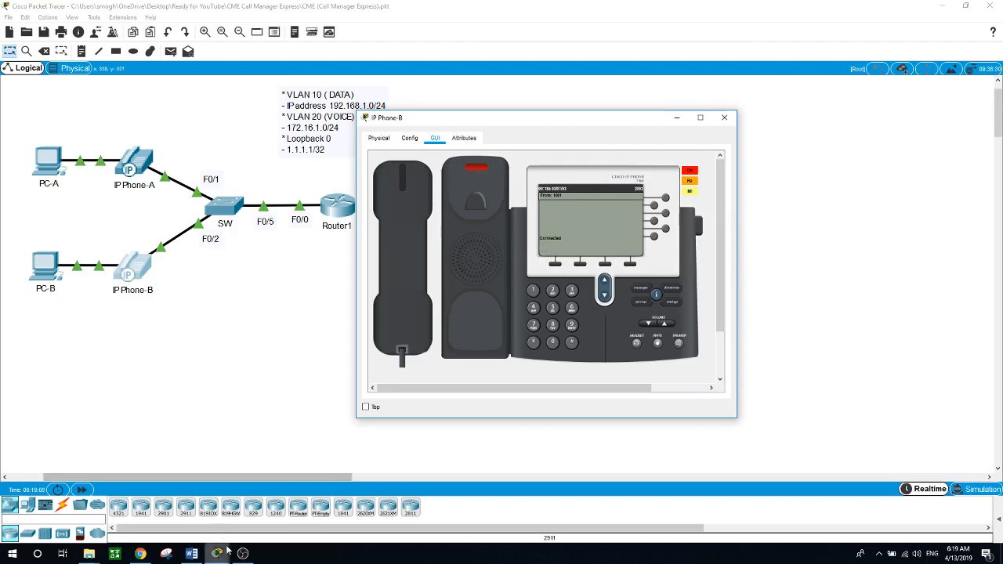
mouse_move(222, 555)
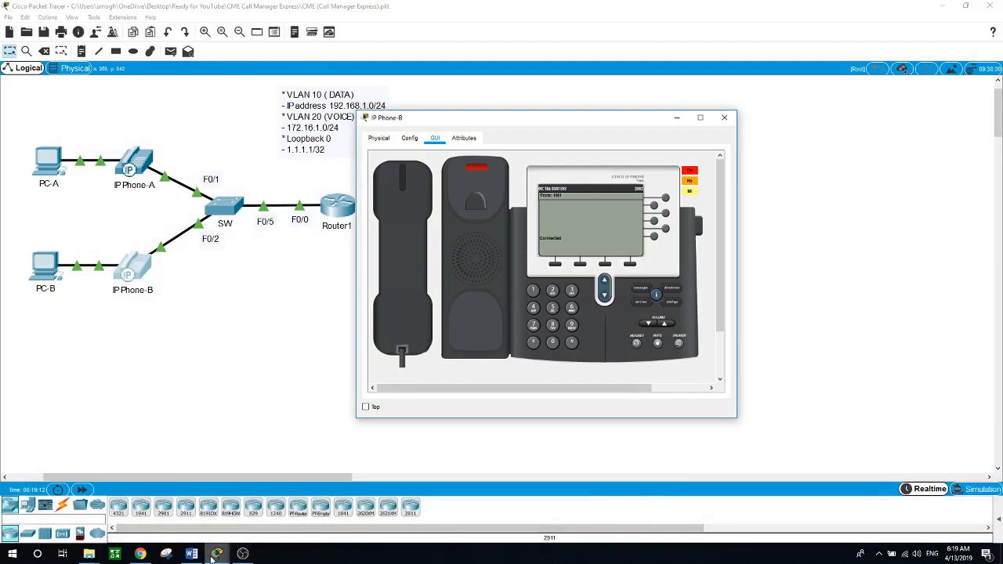
left_click(521, 517)
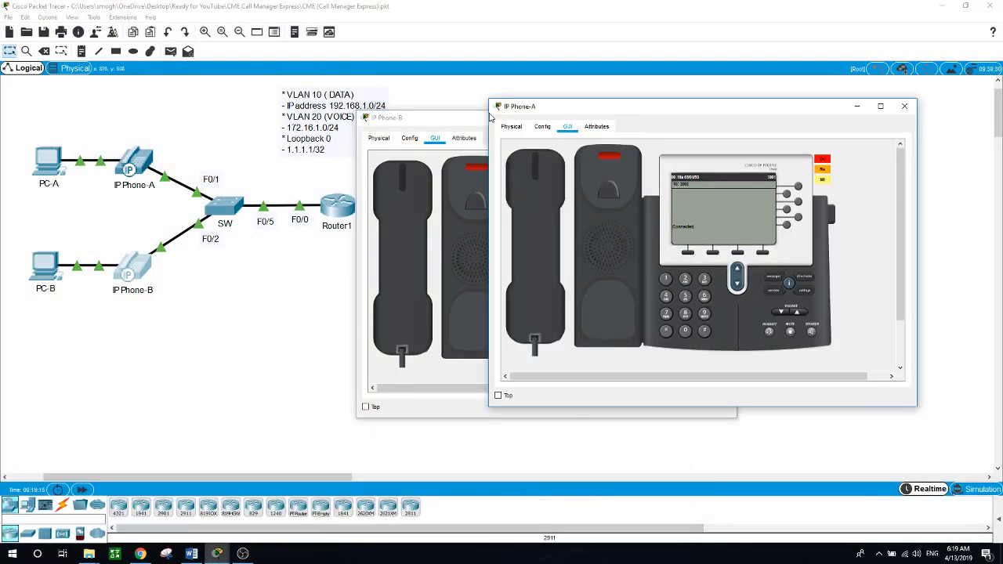
- Move IP Phone-B's window beside IP Phone-A's and end the call by hanging up the handsets of both phones
left_click_drag(468, 124, 203, 110)
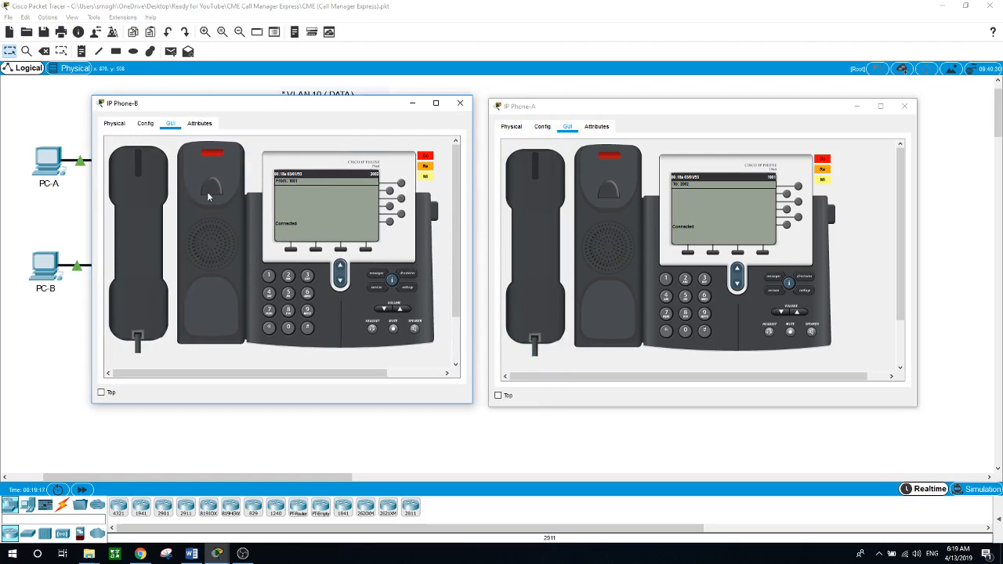
left_click(160, 220)
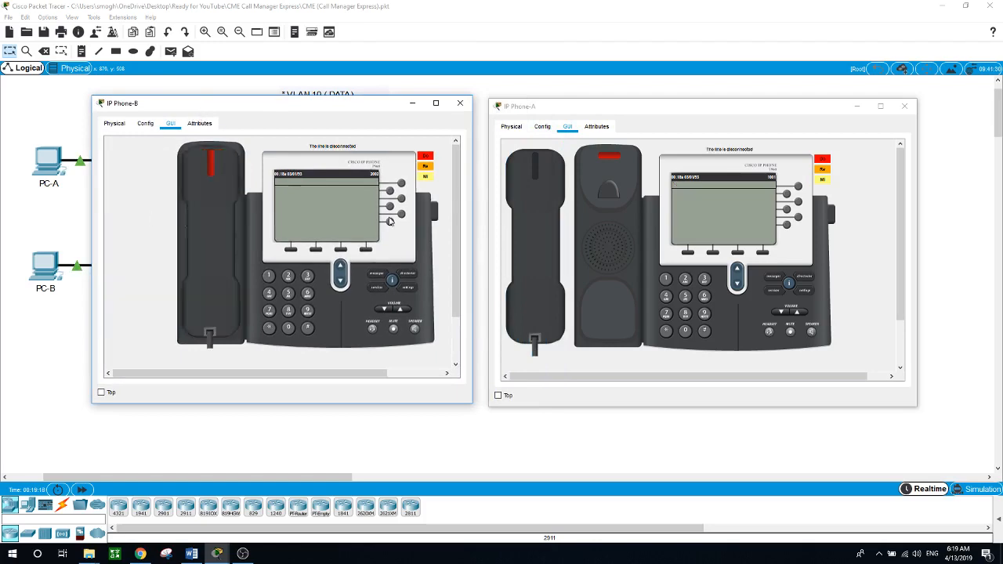
left_click(549, 248)
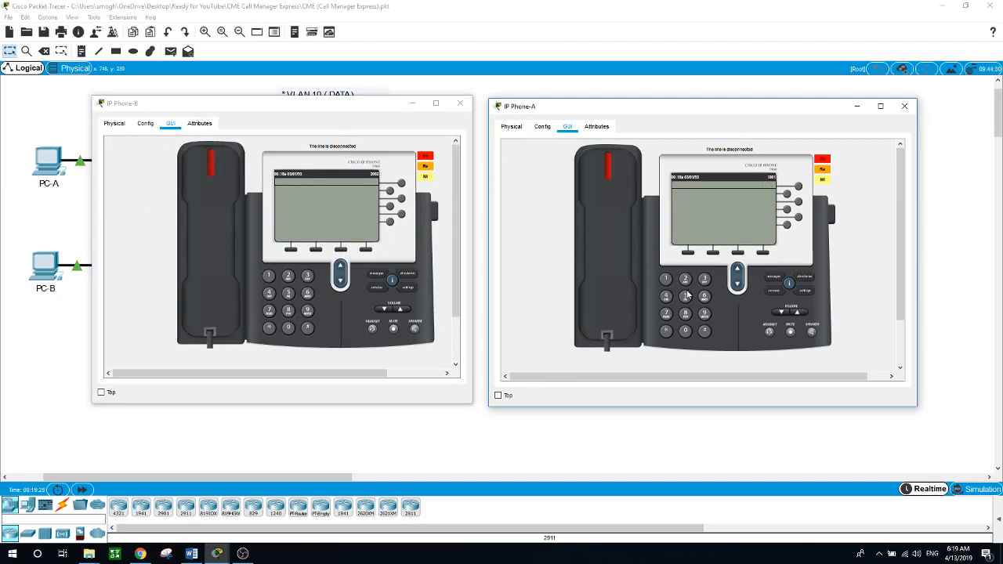
left_click(607, 264)
left_click(685, 279)
left_click(685, 279)
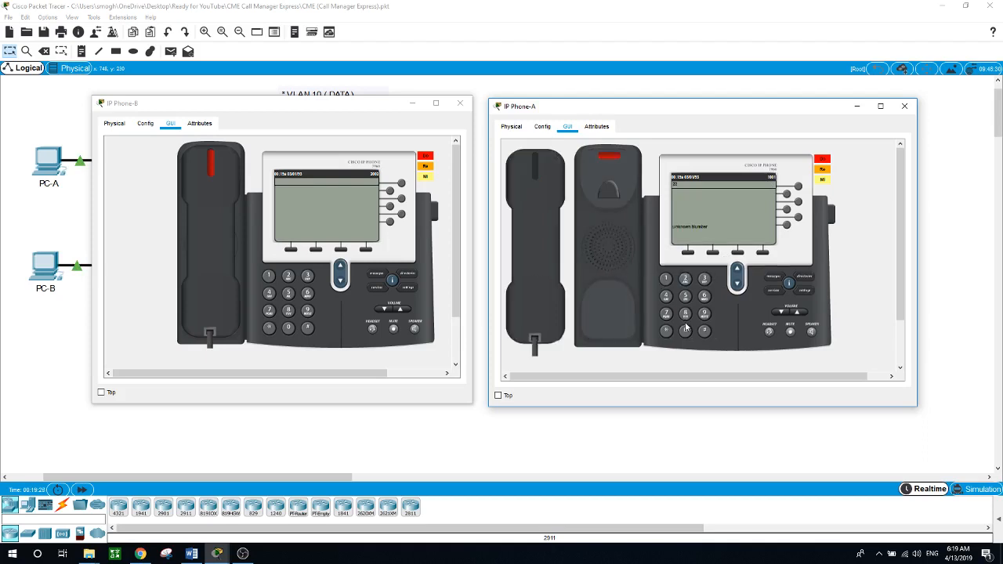
left_click(686, 329)
left_click(686, 330)
left_click(684, 278)
left_click(621, 261)
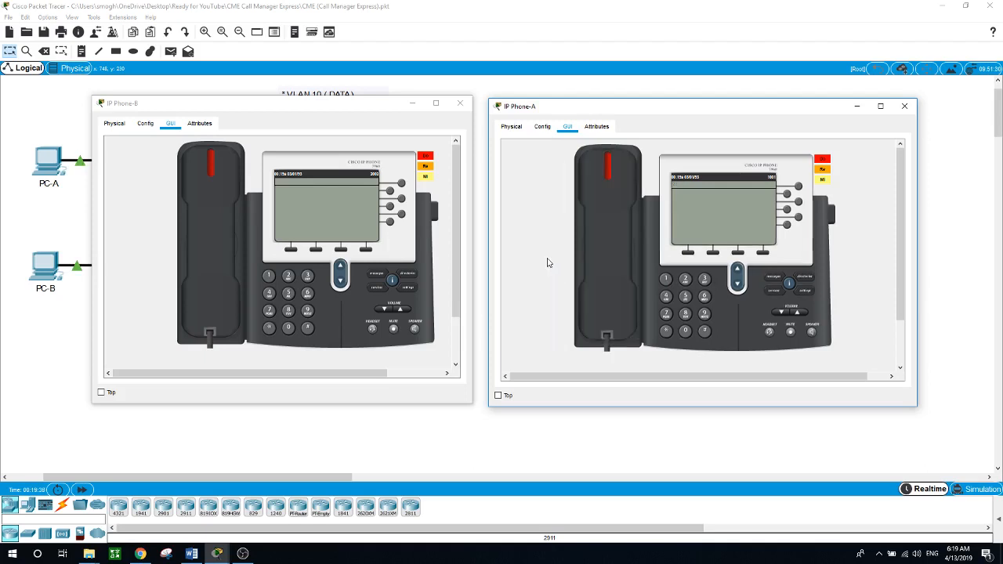
- Call 2002 from IP Phone-A by dialing the number and lifting the handset, ringing IP Phone-B
left_click(686, 332)
left_click(686, 332)
left_click(685, 279)
left_click(613, 290)
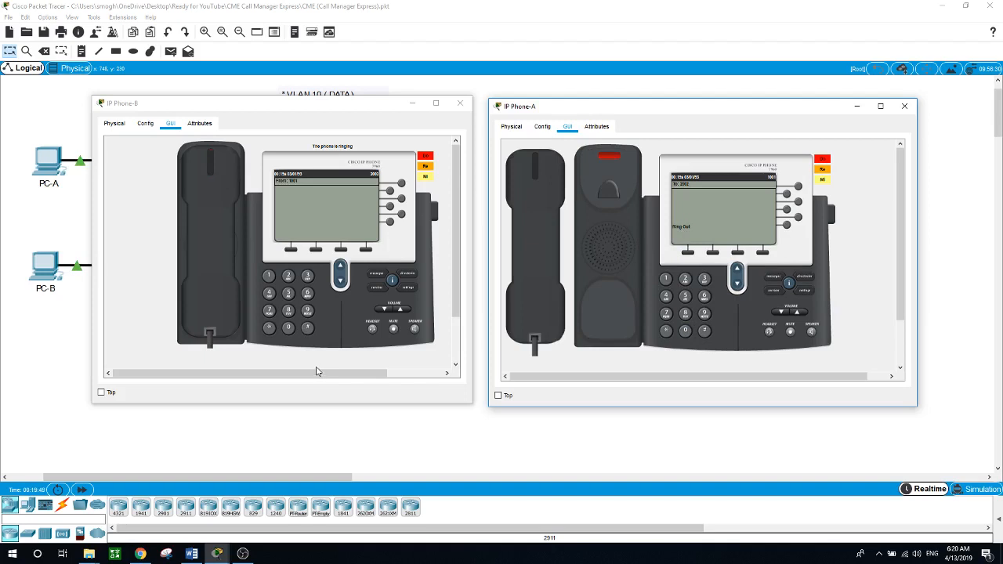
- Return to Router1's command line and show the running configuration with show run, paging forward to the ephone entries
left_click(349, 448)
left_click(337, 206)
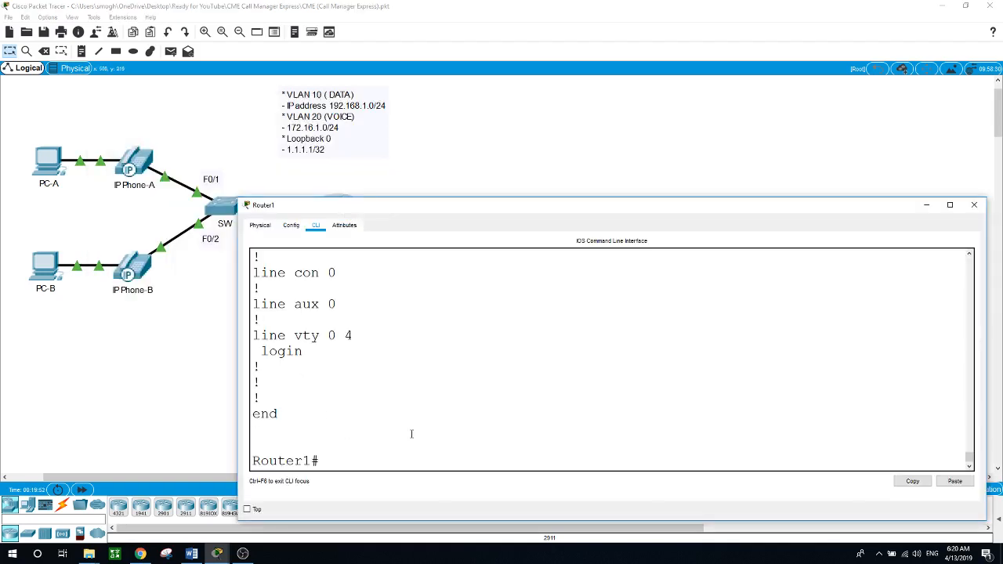
type("show run")
key("Return")
key("space")
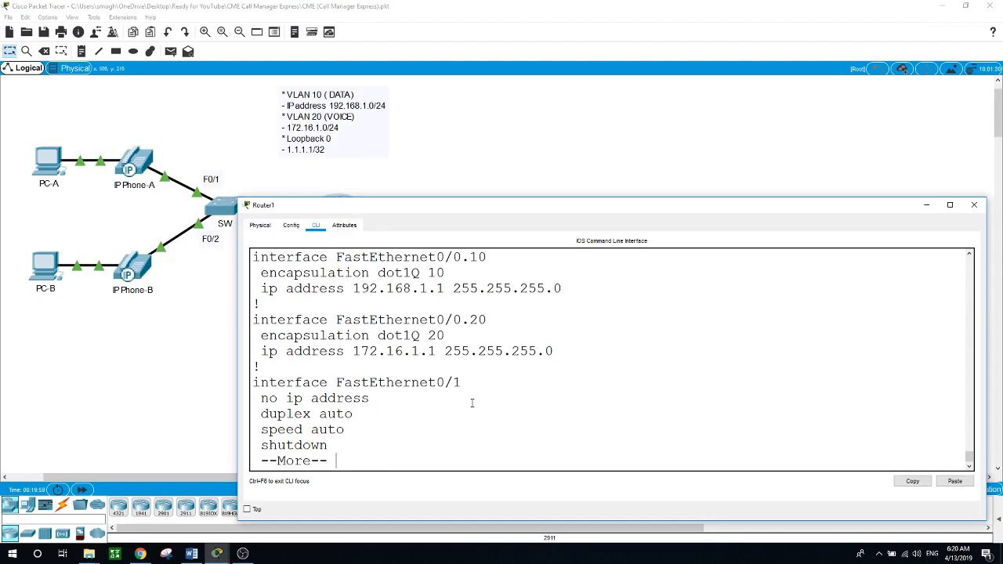
key("space")
key("space")
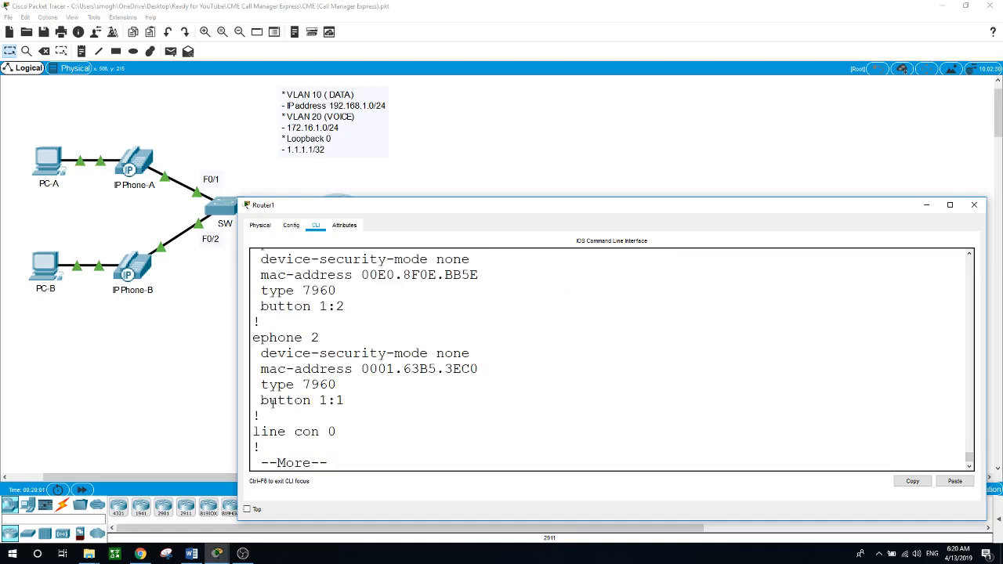
- Examine the ephone 2 entry's button assignment, MAC address, type and device security mode in the running configuration
left_click_drag(264, 400, 347, 401)
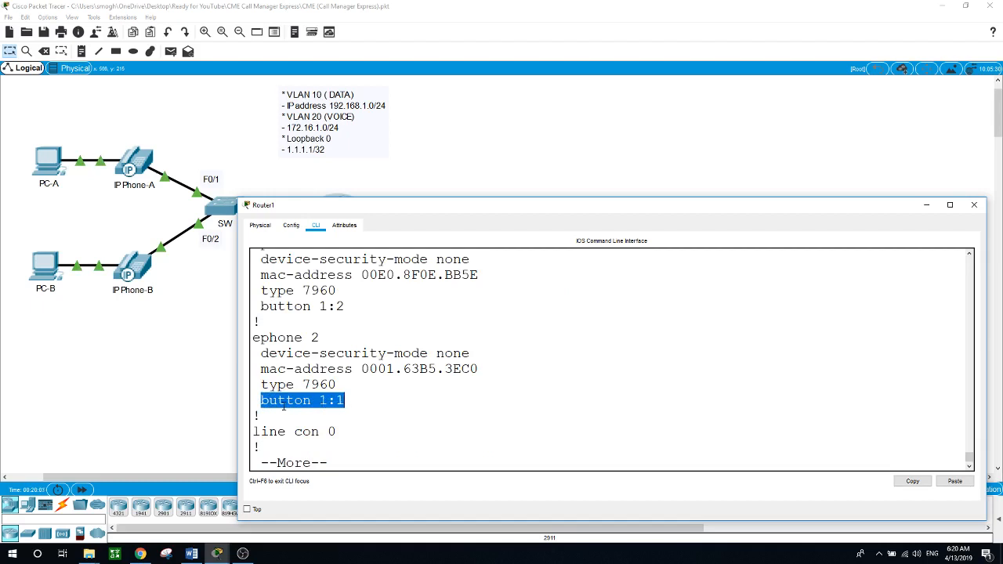
left_click_drag(262, 369, 338, 372)
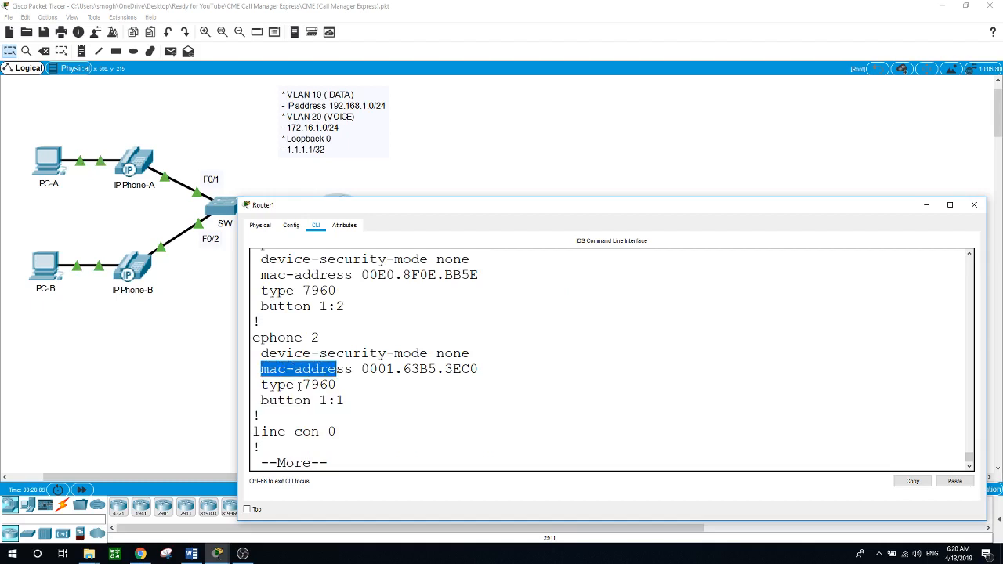
left_click_drag(260, 385, 342, 389)
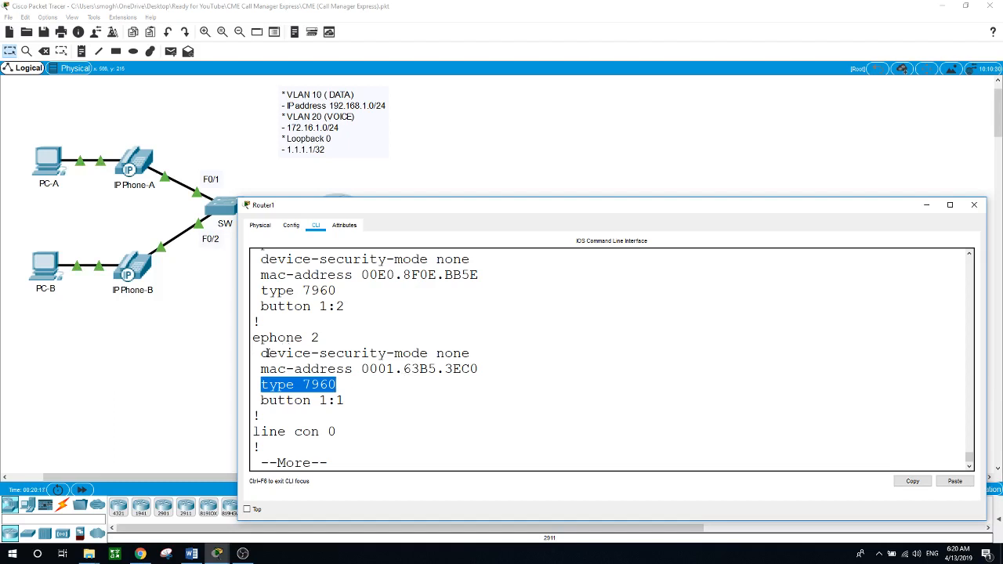
left_click_drag(264, 353, 440, 363)
left_click(380, 398)
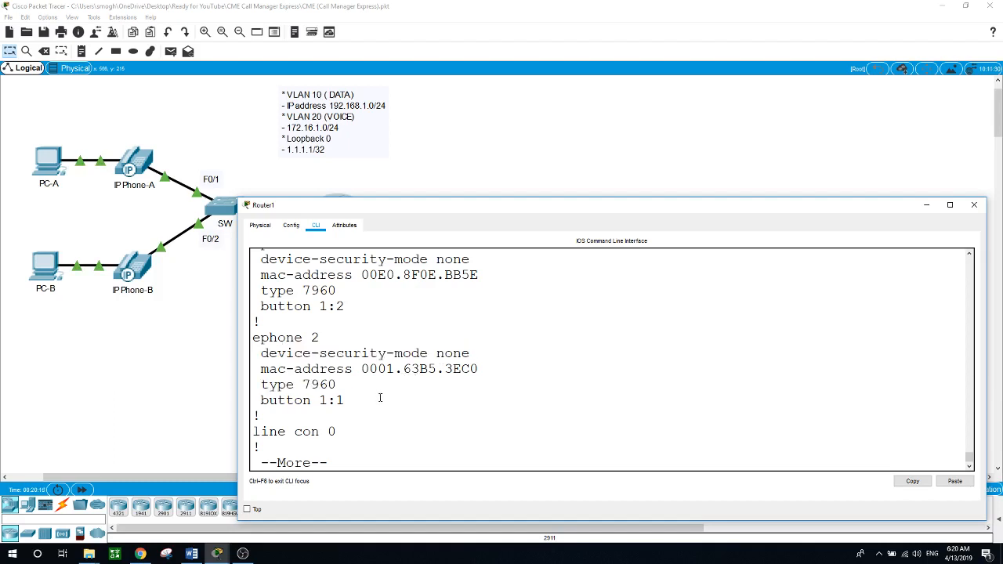
left_click_drag(259, 370, 482, 371)
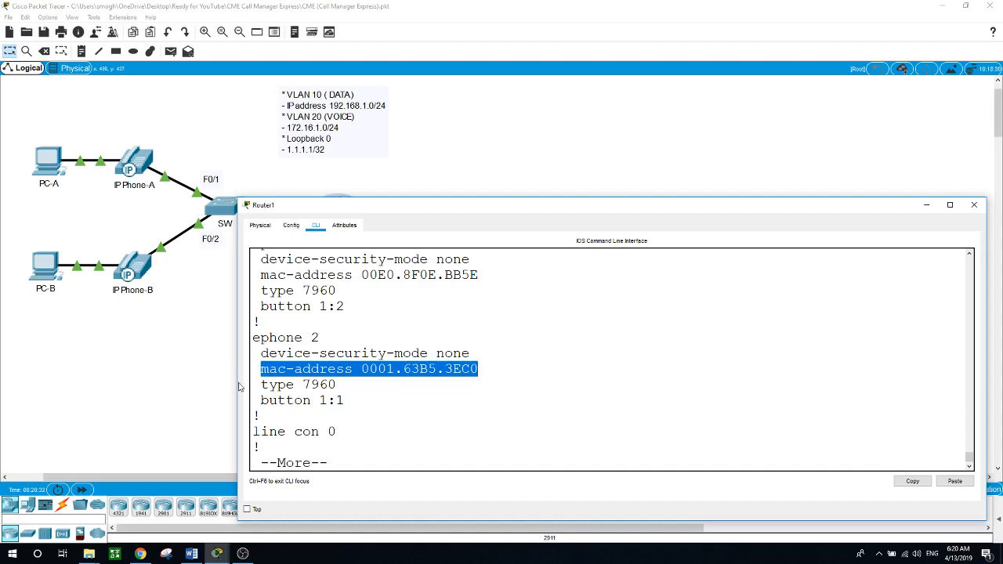
- Page to the end of Router1's running configuration, list the DHCP bindings with show ip dhcp binding, and highlight the leased addresses
left_click(129, 354)
left_click(334, 202)
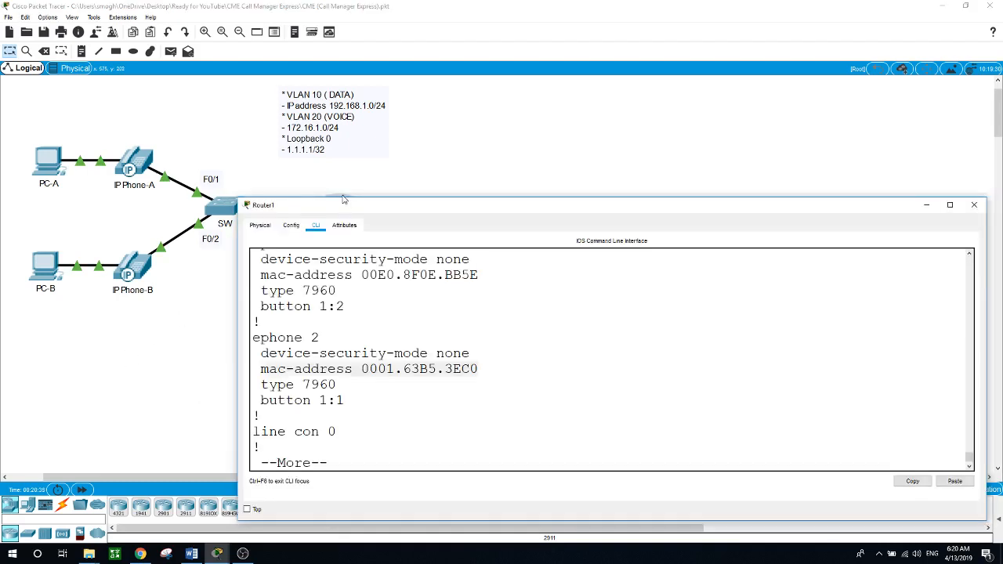
left_click(343, 196)
left_click(333, 202)
left_click(452, 438)
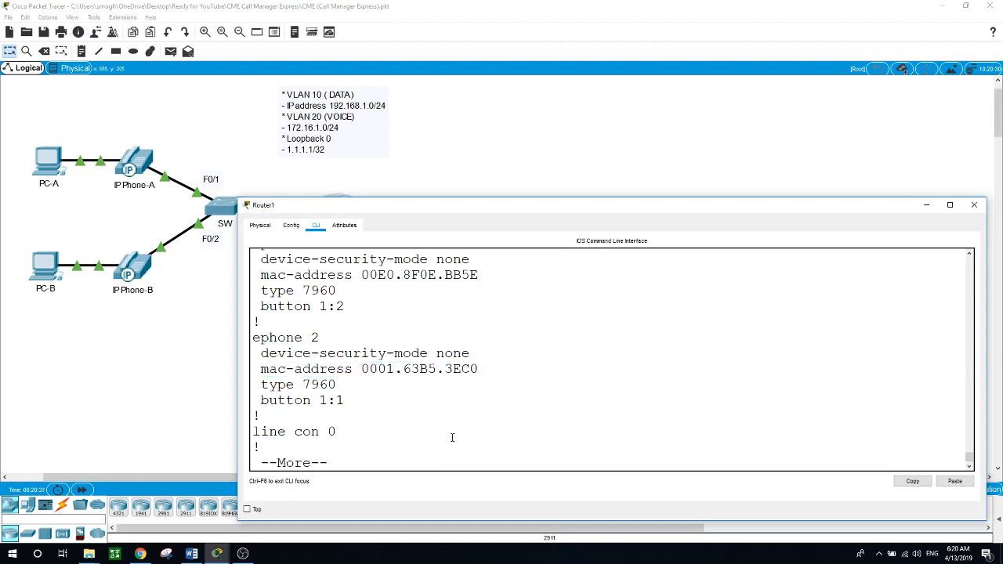
scroll(452, 437, "up", 1)
scroll(452, 438, "down", 1)
key("space")
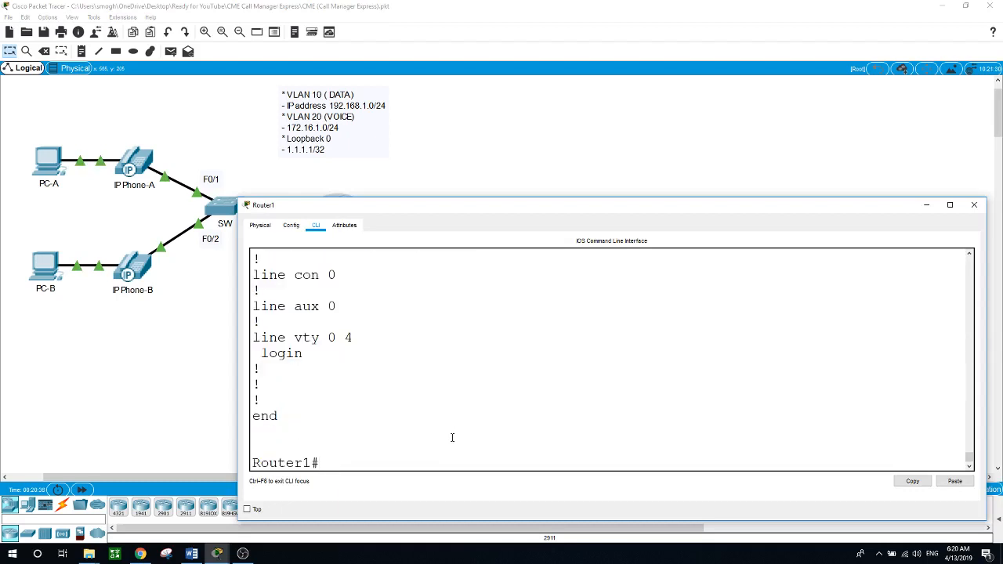
type("show ip dhcp bin")
key("Tab")
key("Return")
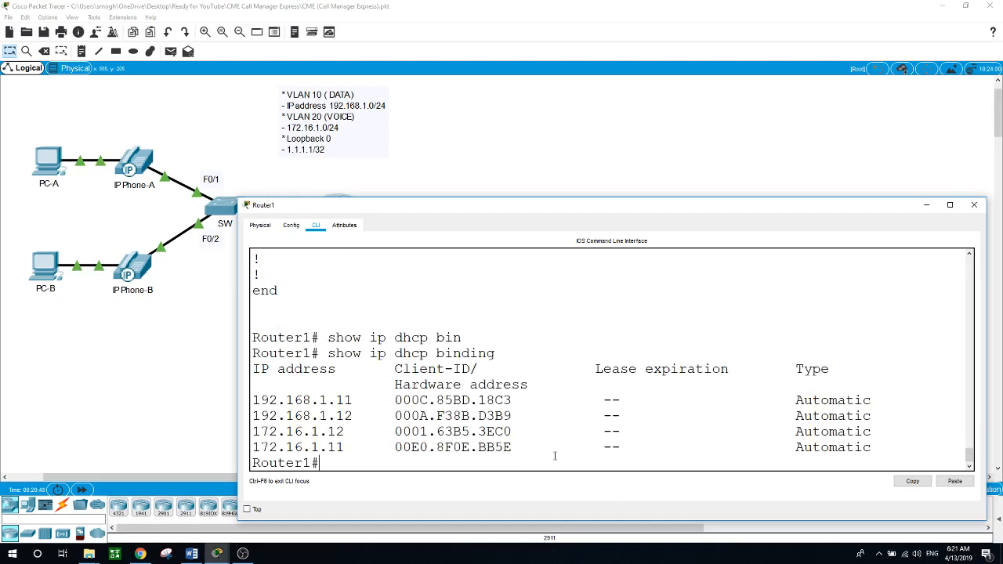
left_click_drag(252, 400, 437, 448)
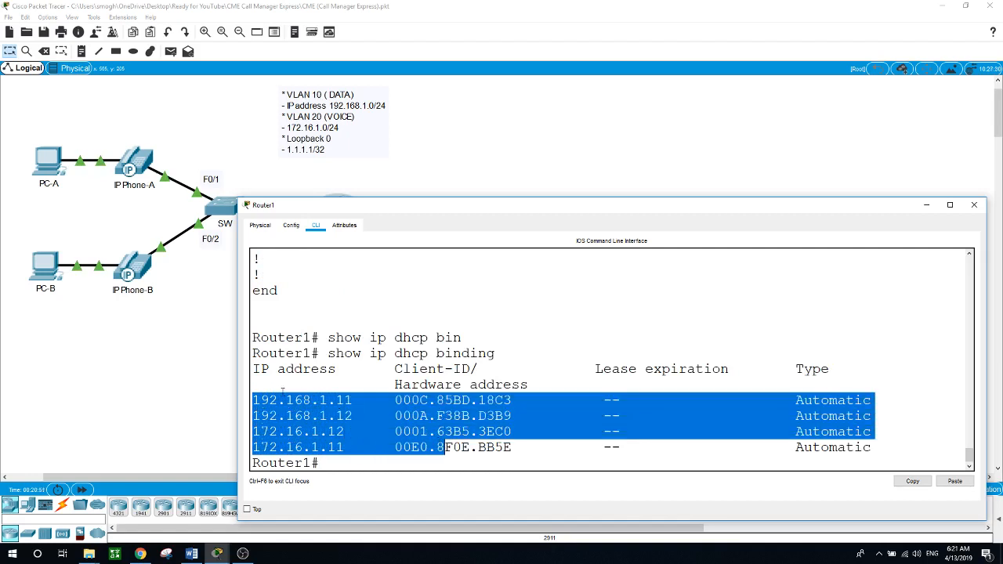
- Close PC-B's IP configuration, open its Command Prompt, and move the window clear of the topology
left_click(136, 343)
left_click(45, 267)
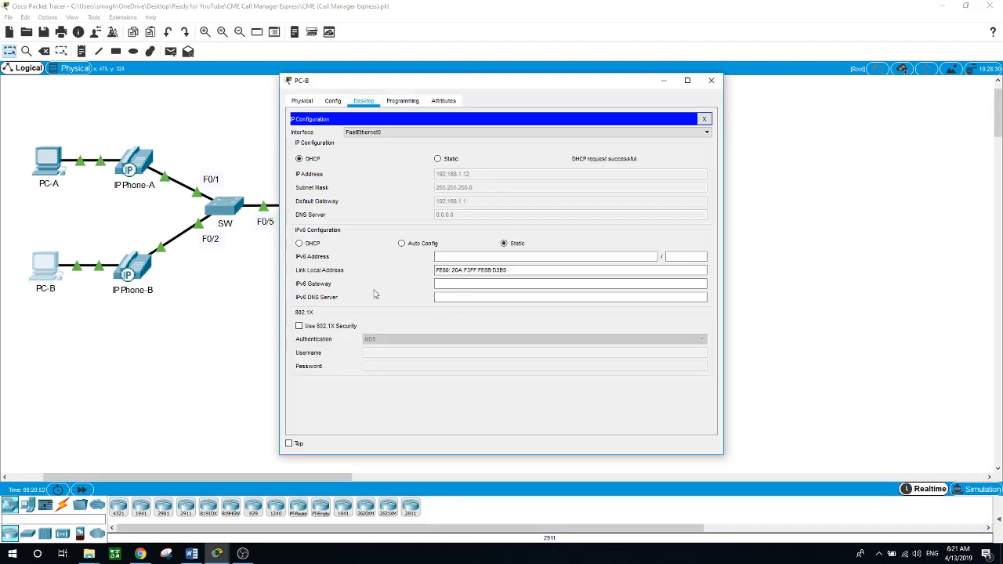
left_click(705, 118)
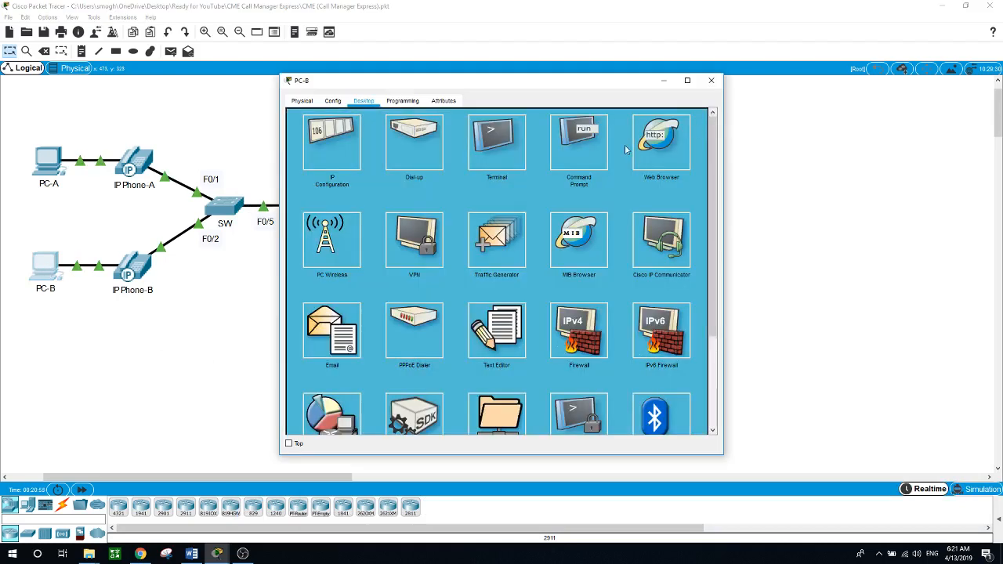
left_click(598, 146)
left_click_drag(566, 84, 705, 106)
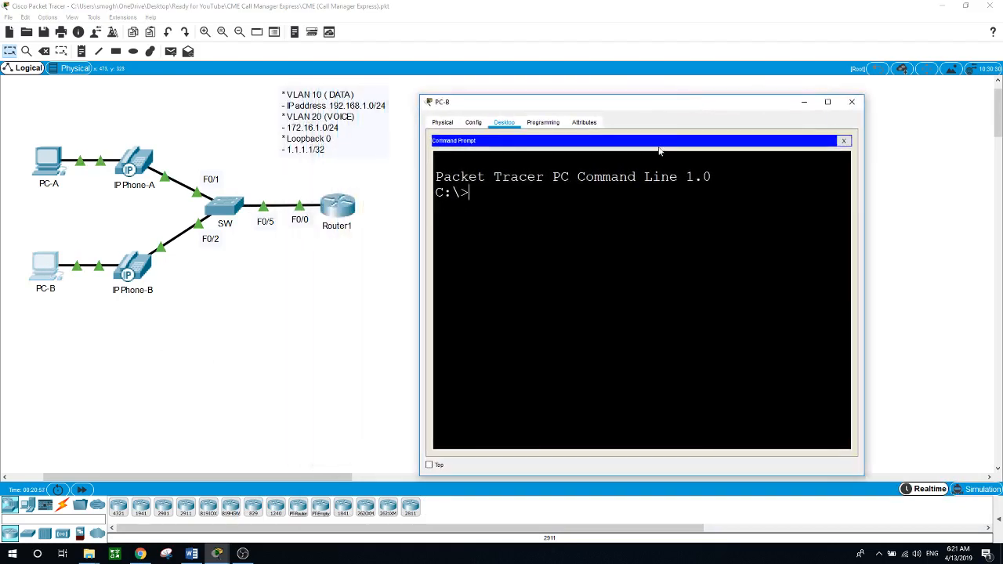
- Ping 192.168.1.1 and 192.168.1.11 from PC-B's Command Prompt, and return to the topology
type("ping 192.168.1.1")
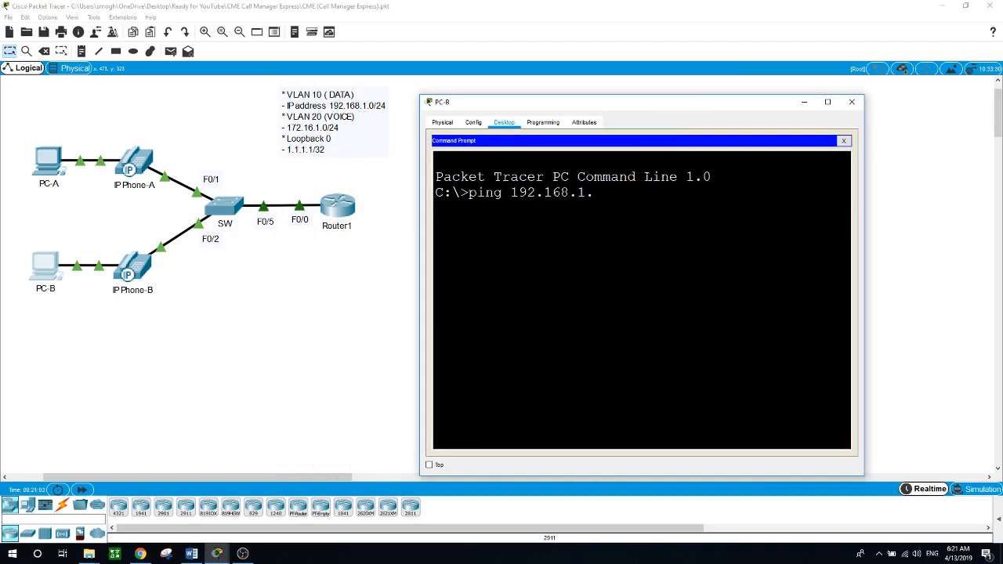
key("Return")
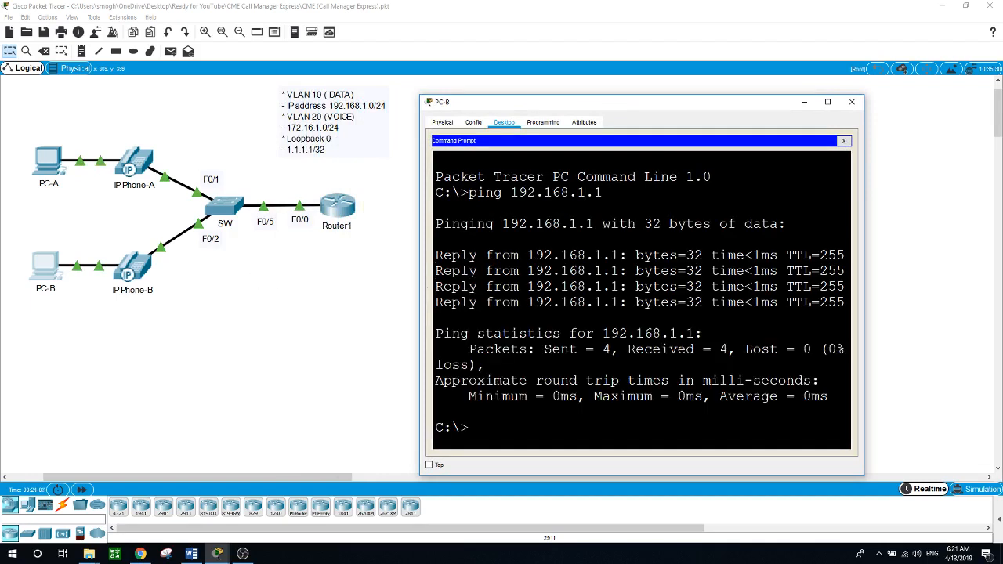
type("ping 192.168.1.11")
key("Return")
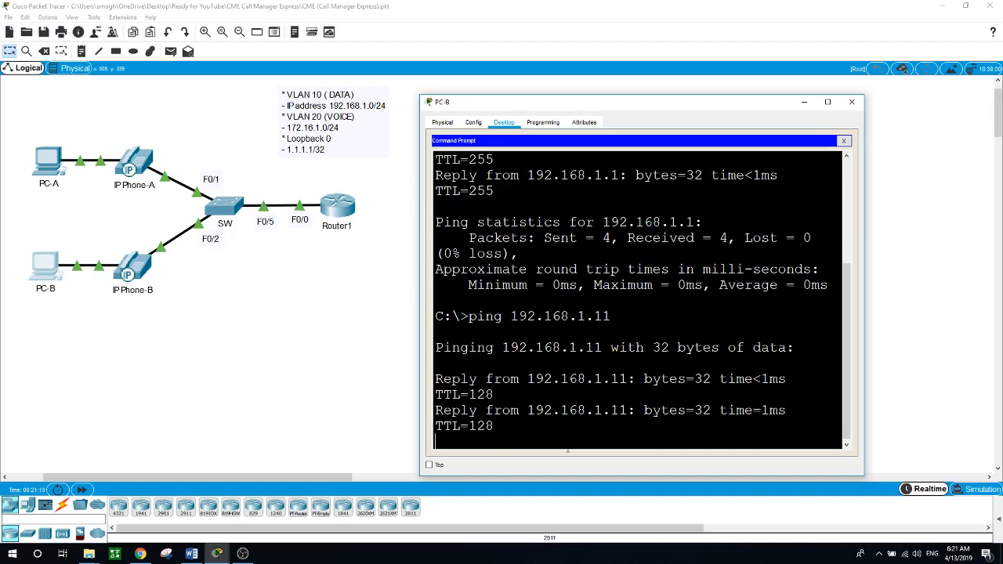
left_click(289, 364)
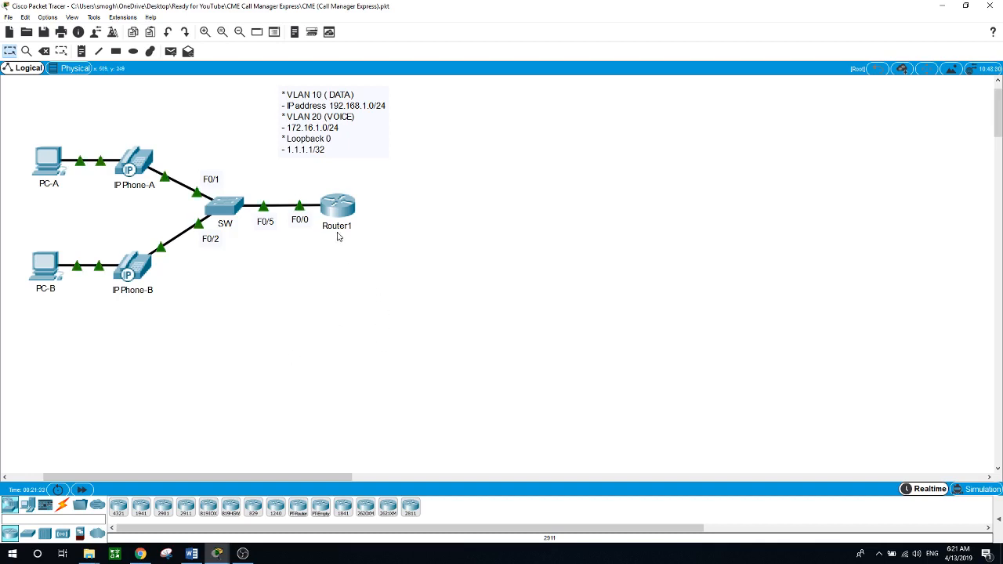
mouse_move(335, 221)
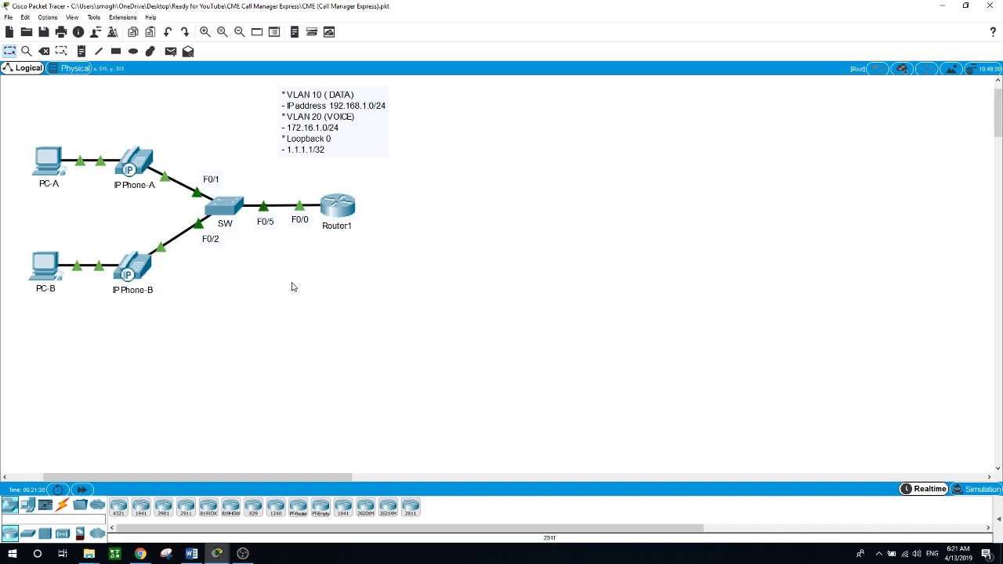